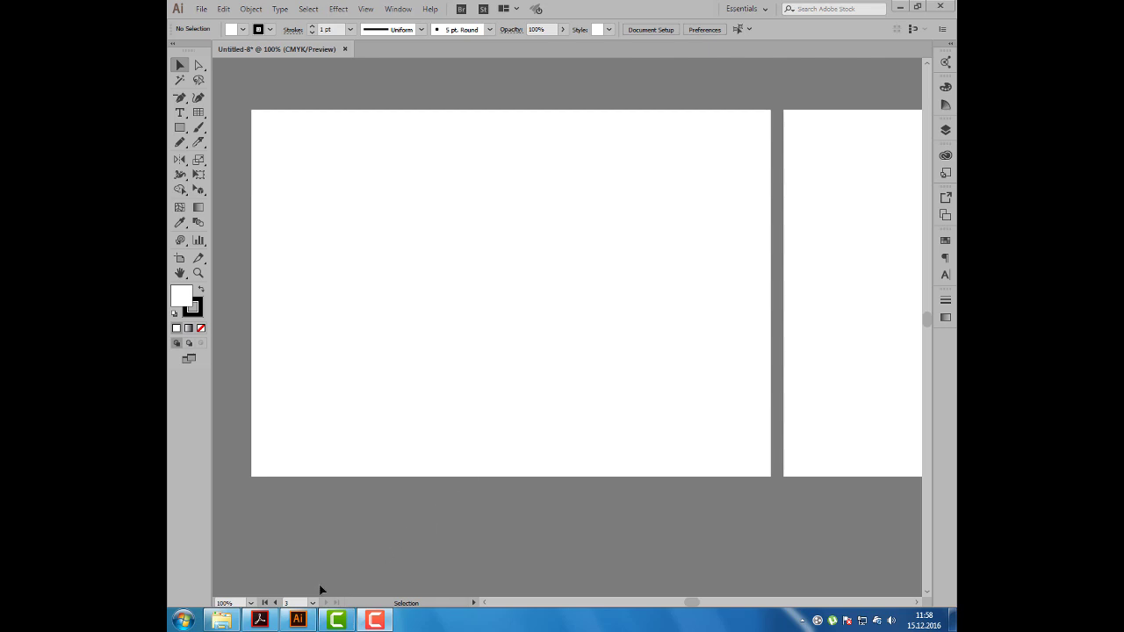
Review the deformation lesson PDF, then return to the empty artboard.
{"action": "left_click", "coordinate": [260, 620]}
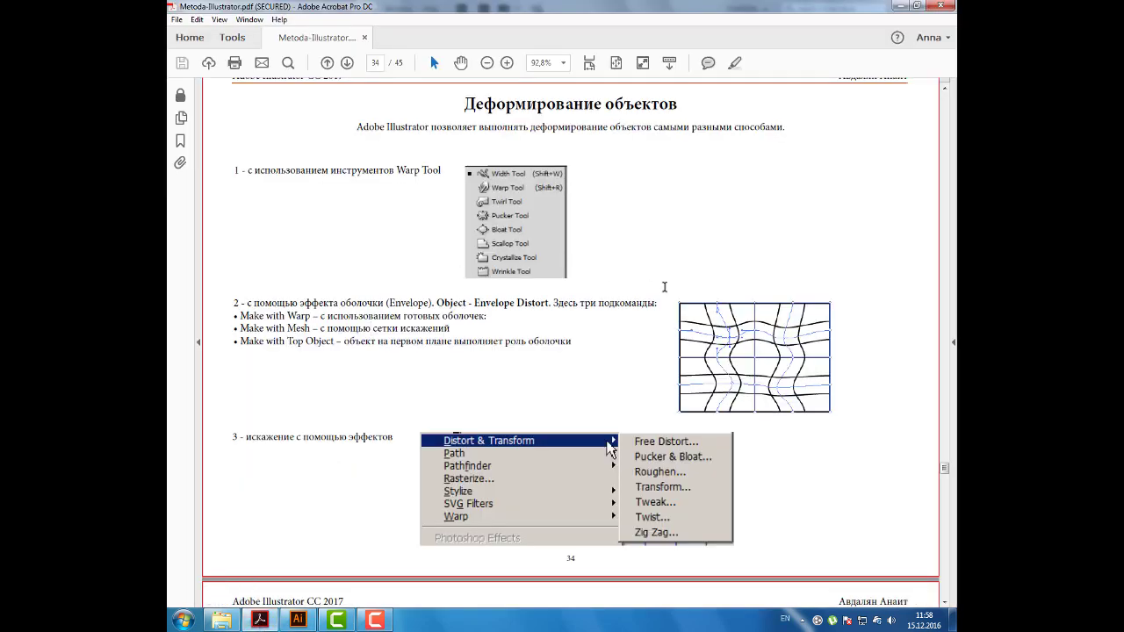
{"action": "left_click", "coordinate": [371, 328]}
{"action": "left_click", "coordinate": [376, 63]}
{"action": "left_click", "coordinate": [900, 6]}
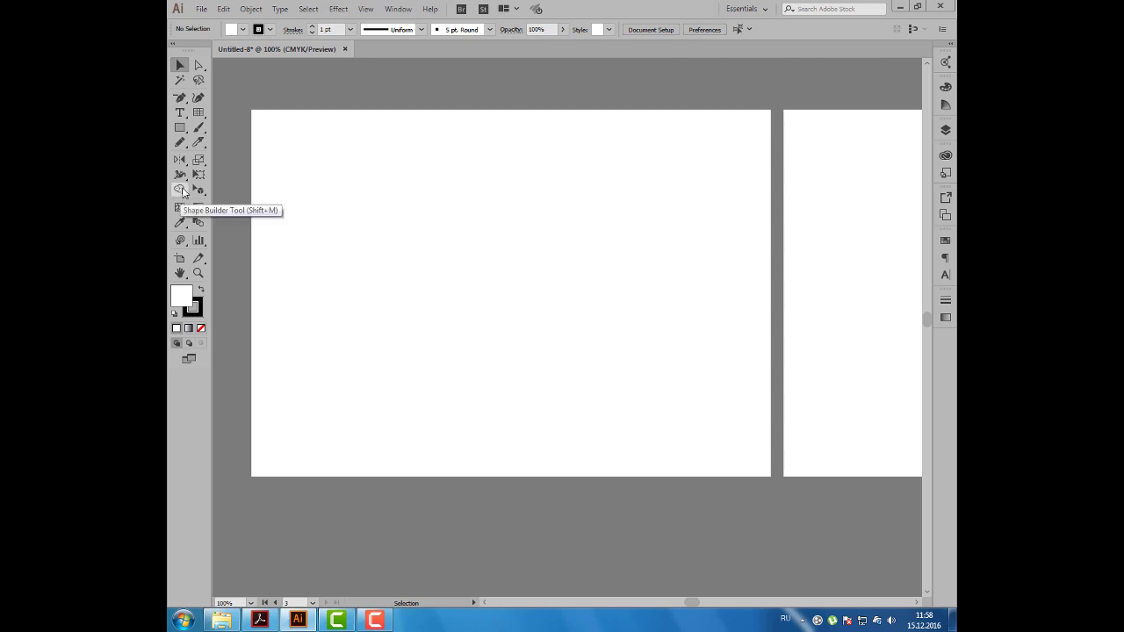
Tear off the Width-to-Wrinkle tool group as a floating panel above the artboard.
{"action": "left_click", "coordinate": [180, 176]}
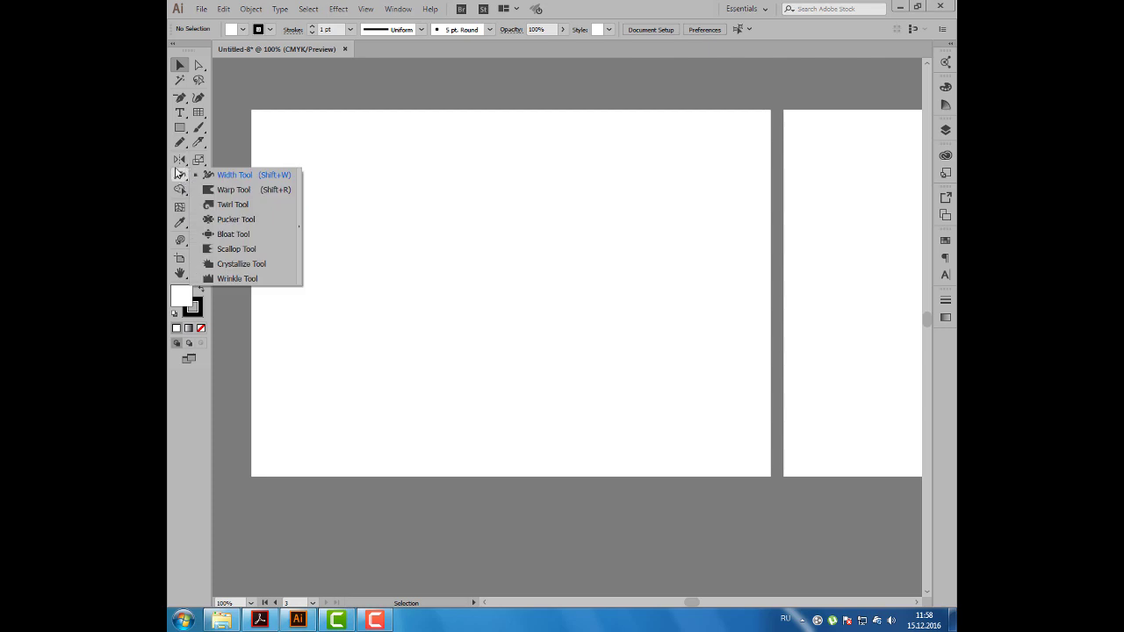
{"action": "left_click", "coordinate": [188, 162]}
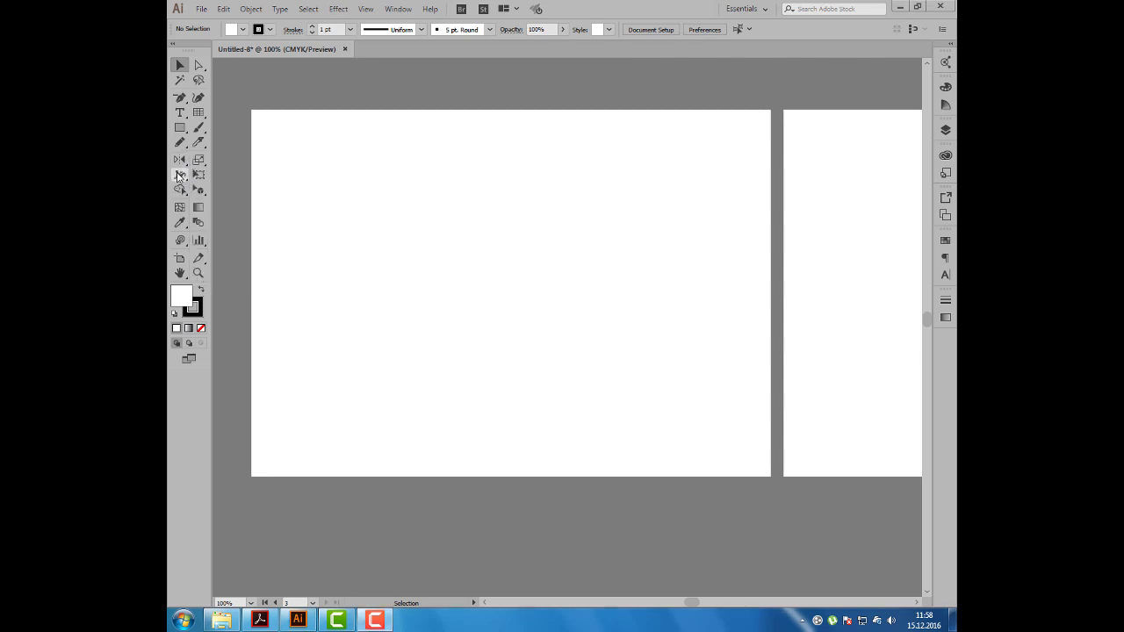
{"action": "left_click", "coordinate": [180, 174]}
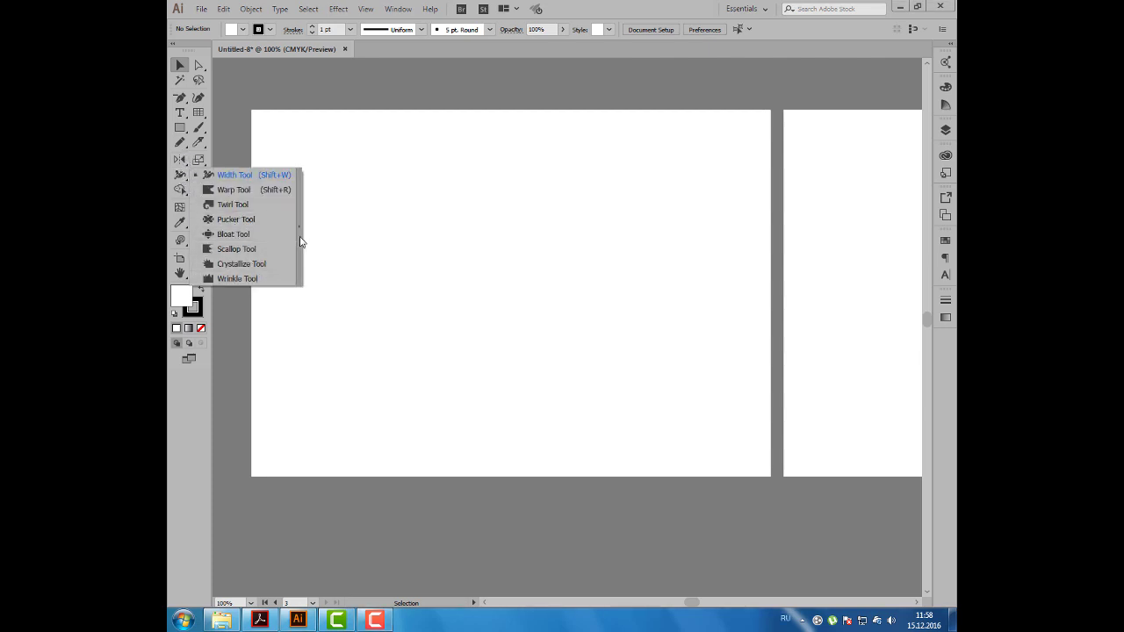
{"action": "left_click", "coordinate": [299, 236]}
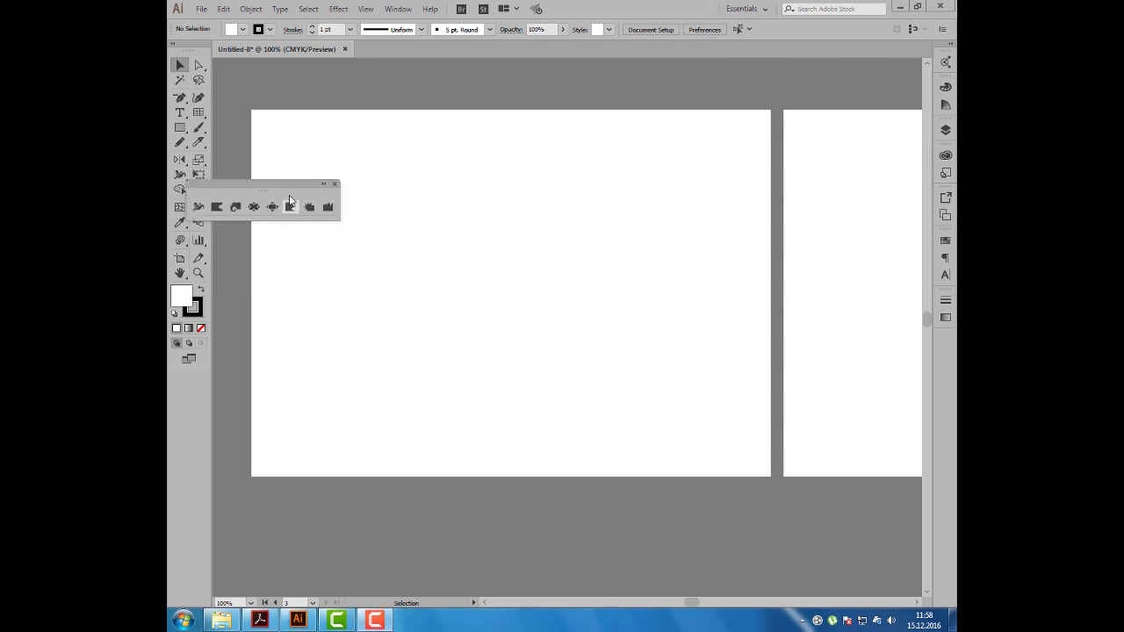
{"action": "mouse_move", "coordinate": [295, 193]}
{"action": "left_mouse_down"}
{"action": "mouse_move", "coordinate": [513, 139]}
{"action": "mouse_move", "coordinate": [521, 123]}
{"action": "left_mouse_up"}
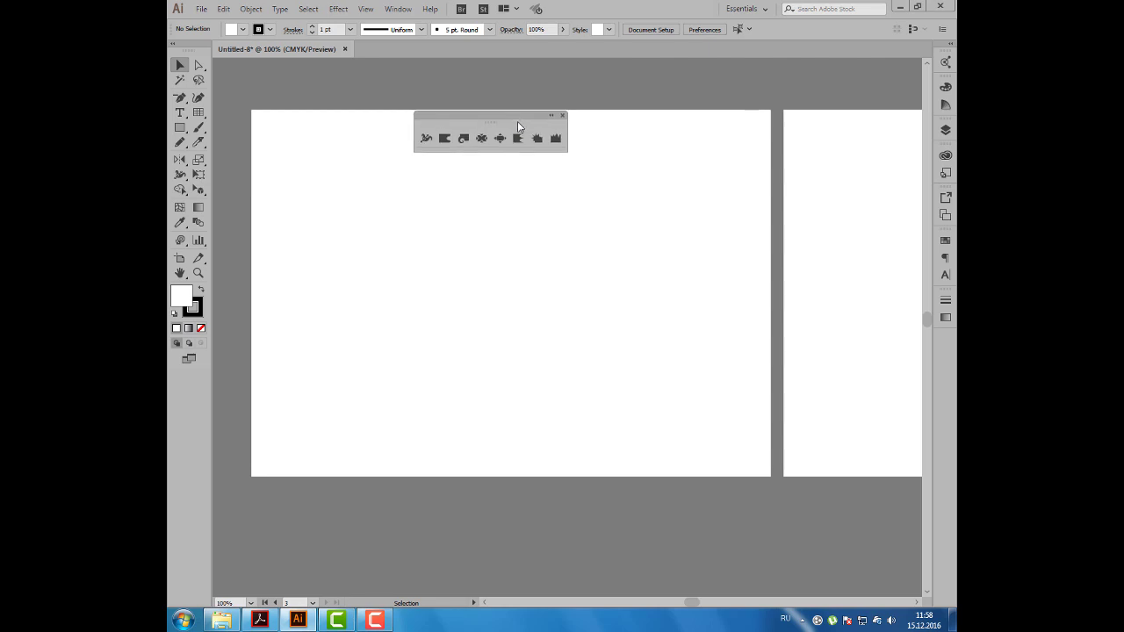
{"action": "left_click", "coordinate": [340, 136]}
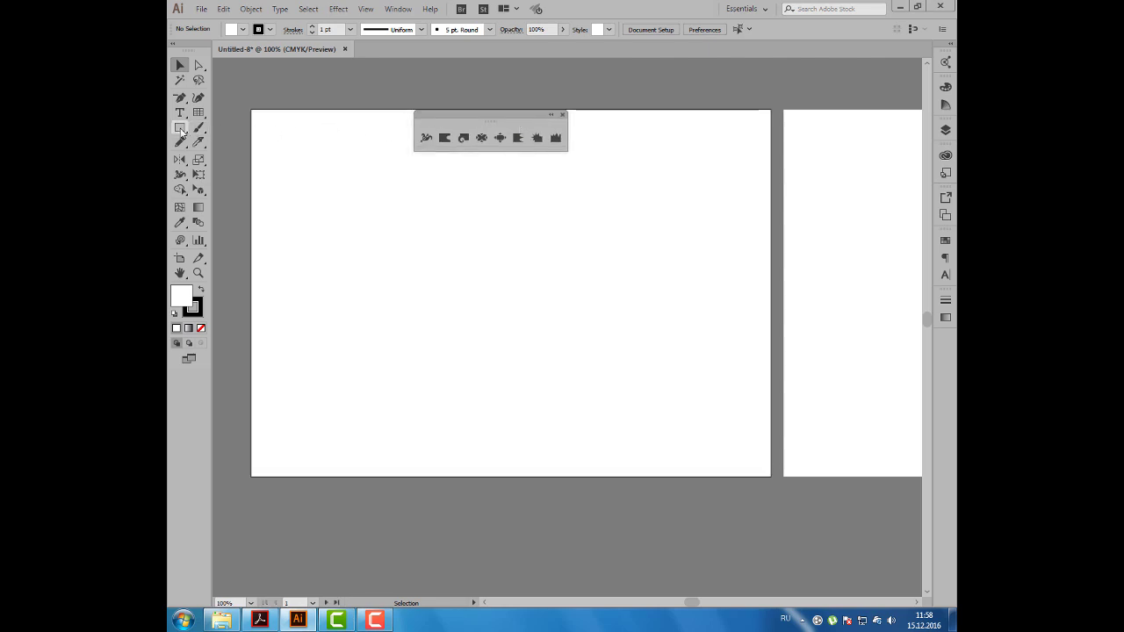
Draw an oval head and an oval eye with the Ellipse tool.
{"action": "left_click_drag", "start_coordinate": [180, 128], "coordinate": [230, 154]}
{"action": "left_click_drag", "start_coordinate": [309, 181], "coordinate": [381, 261]}
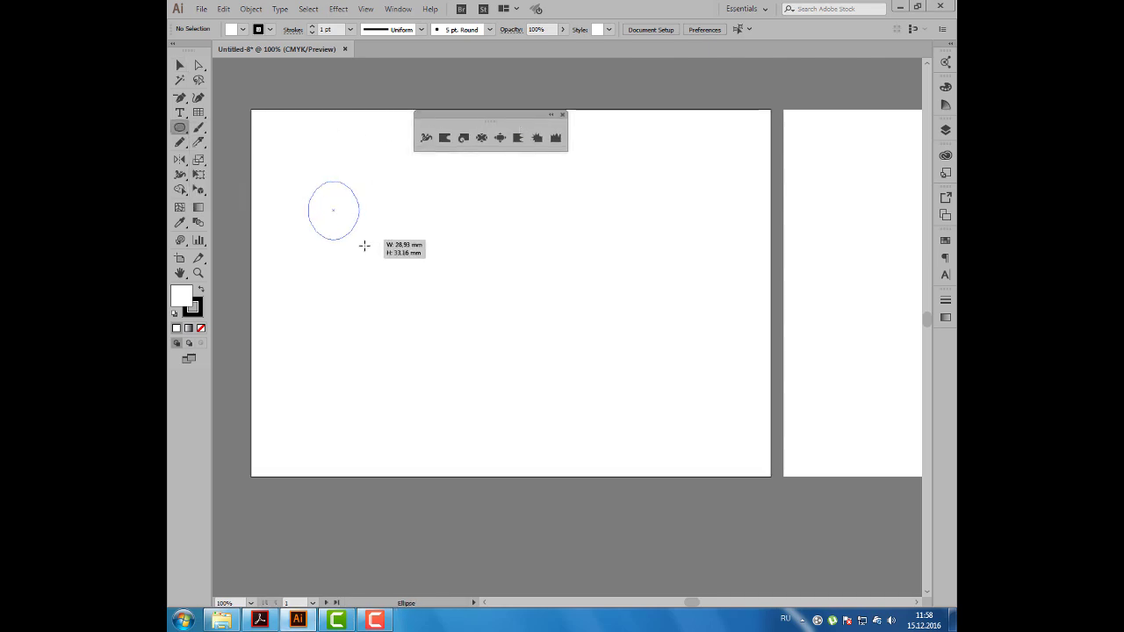
{"action": "left_click_drag", "start_coordinate": [325, 212], "coordinate": [370, 219]}
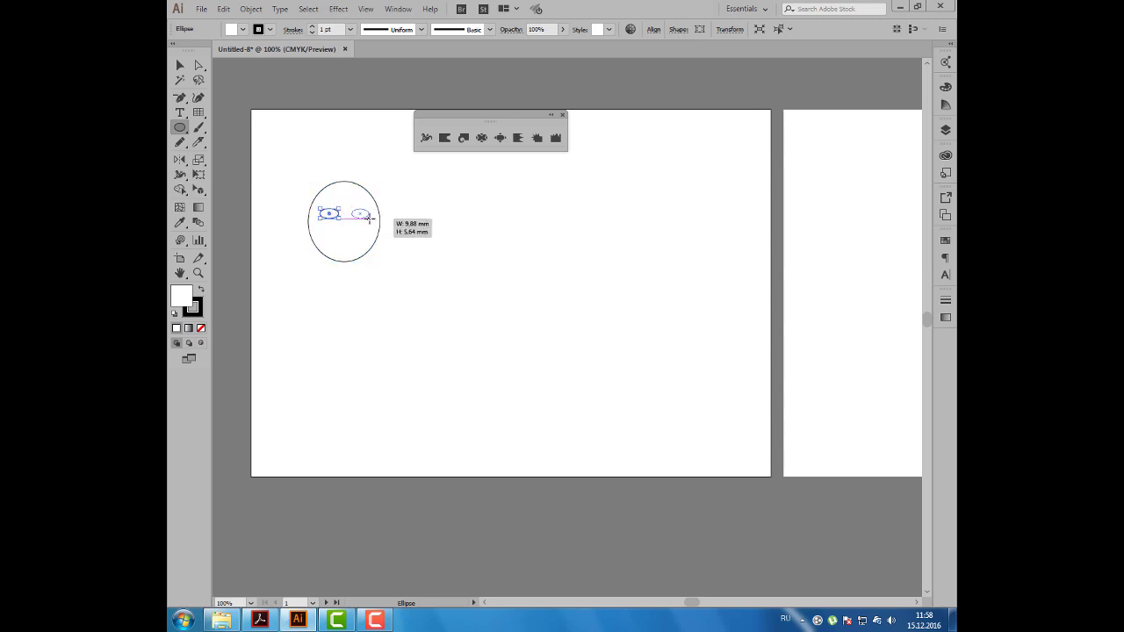
Draw an arc eyebrow over the left eye and copy it over the right eye.
{"action": "left_click", "coordinate": [179, 128]}
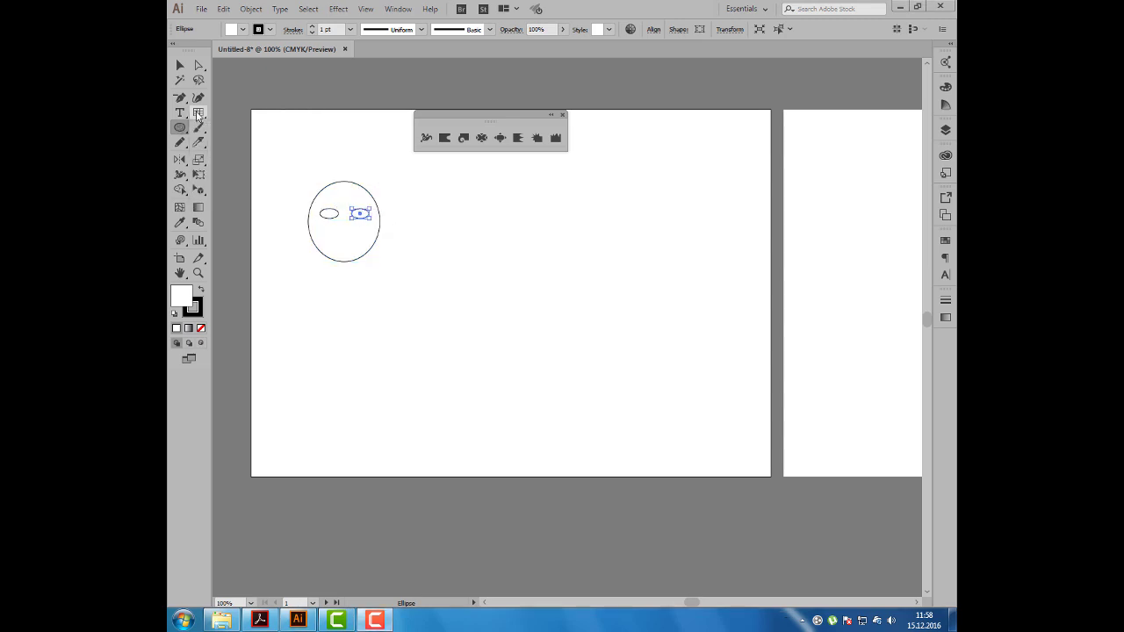
{"action": "left_click", "coordinate": [199, 112]}
{"action": "left_click", "coordinate": [237, 127]}
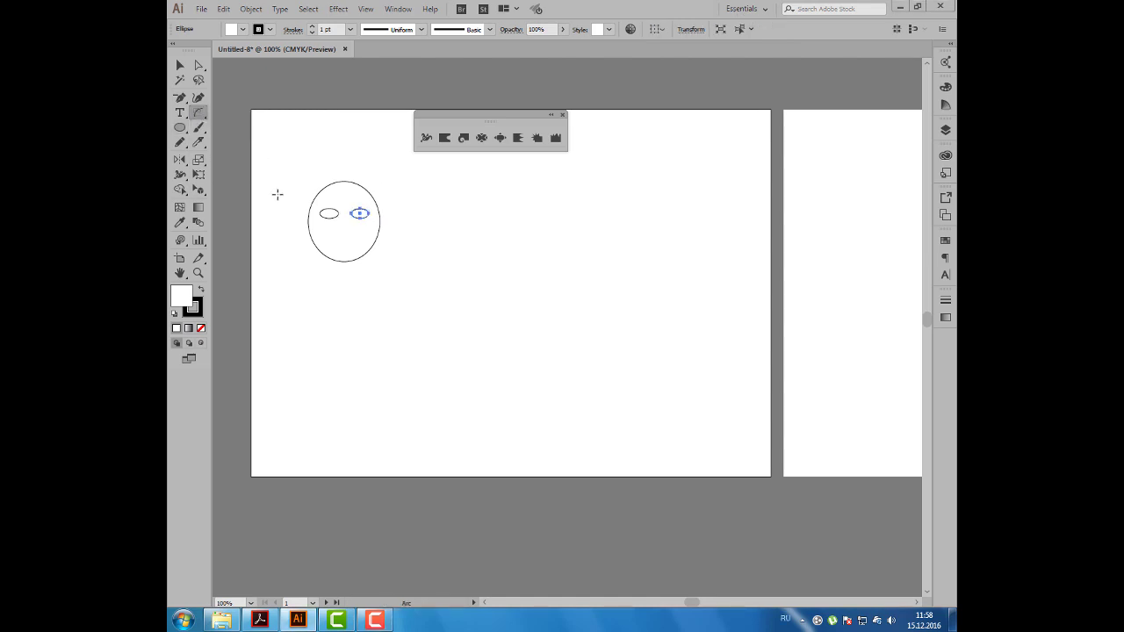
{"action": "mouse_move", "coordinate": [277, 196]}
{"action": "left_mouse_down"}
{"action": "mouse_move", "coordinate": [293, 181]}
{"action": "mouse_move", "coordinate": [334, 204]}
{"action": "mouse_move", "coordinate": [361, 203]}
{"action": "mouse_move", "coordinate": [384, 246]}
{"action": "mouse_move", "coordinate": [419, 253]}
{"action": "mouse_move", "coordinate": [345, 251]}
{"action": "left_mouse_up"}
{"action": "left_click", "coordinate": [181, 65]}
{"action": "left_click", "coordinate": [298, 186]}
{"action": "left_click", "coordinate": [361, 204]}
Place a curved mouth arc in the lower part of the face.
{"action": "left_click", "coordinate": [419, 254]}
{"action": "left_click", "coordinate": [370, 242]}
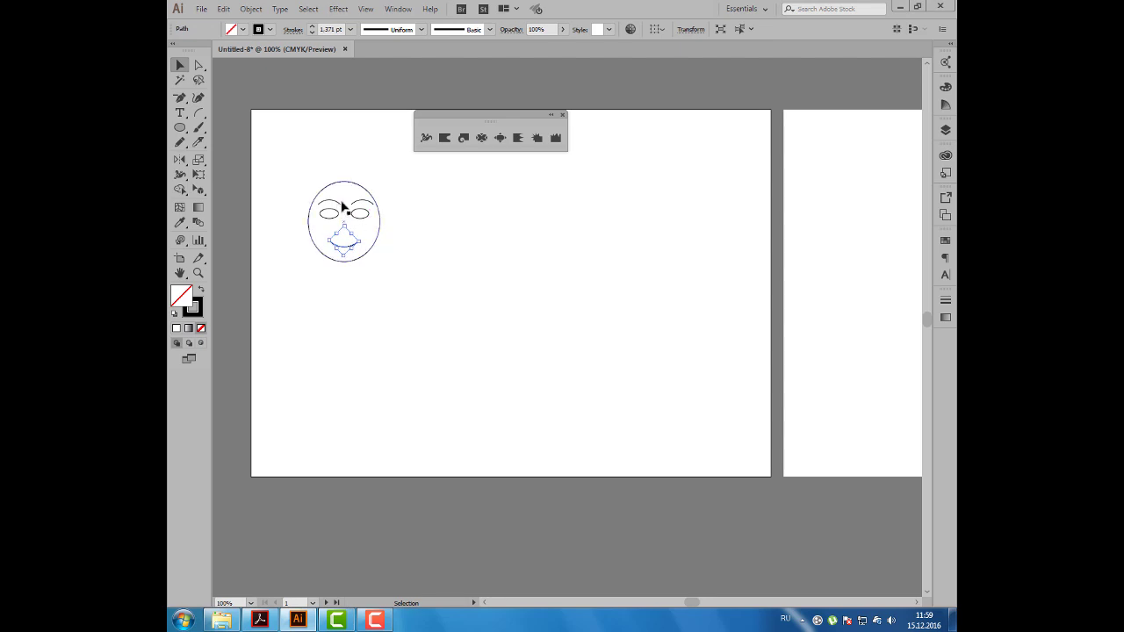
{"action": "scroll", "coordinate": [344, 208], "scroll_direction": "up", "scroll_amount": 2}
Widen the mouth, the bottom of the face outline and the eyebrow with the Width tool.
{"action": "left_click", "coordinate": [426, 138]}
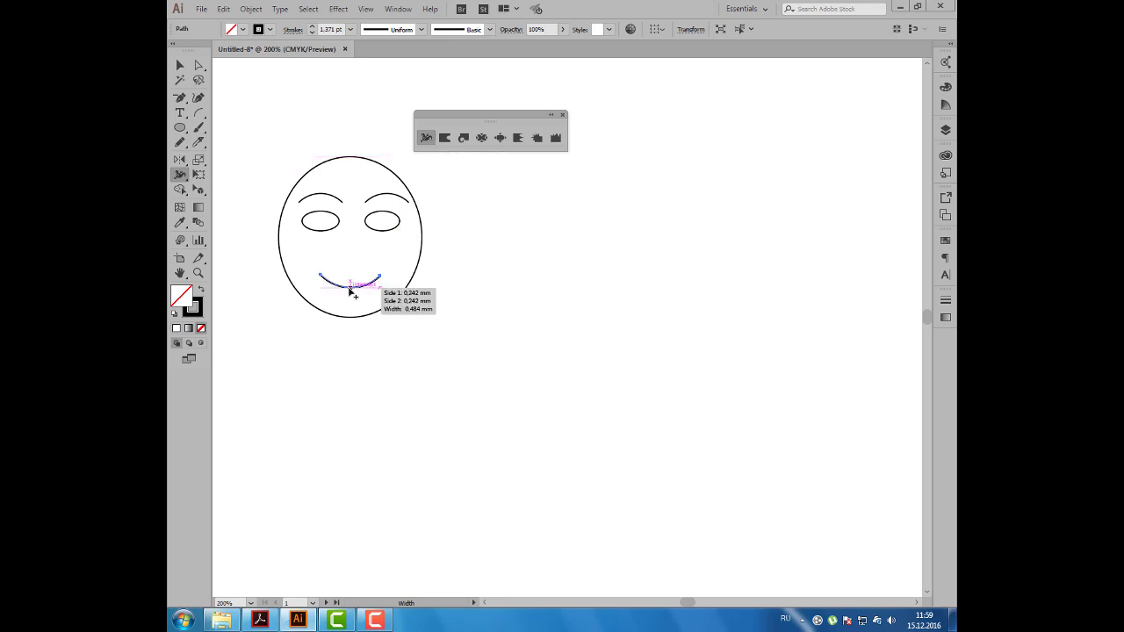
{"action": "left_click_drag", "start_coordinate": [348, 291], "coordinate": [355, 301]}
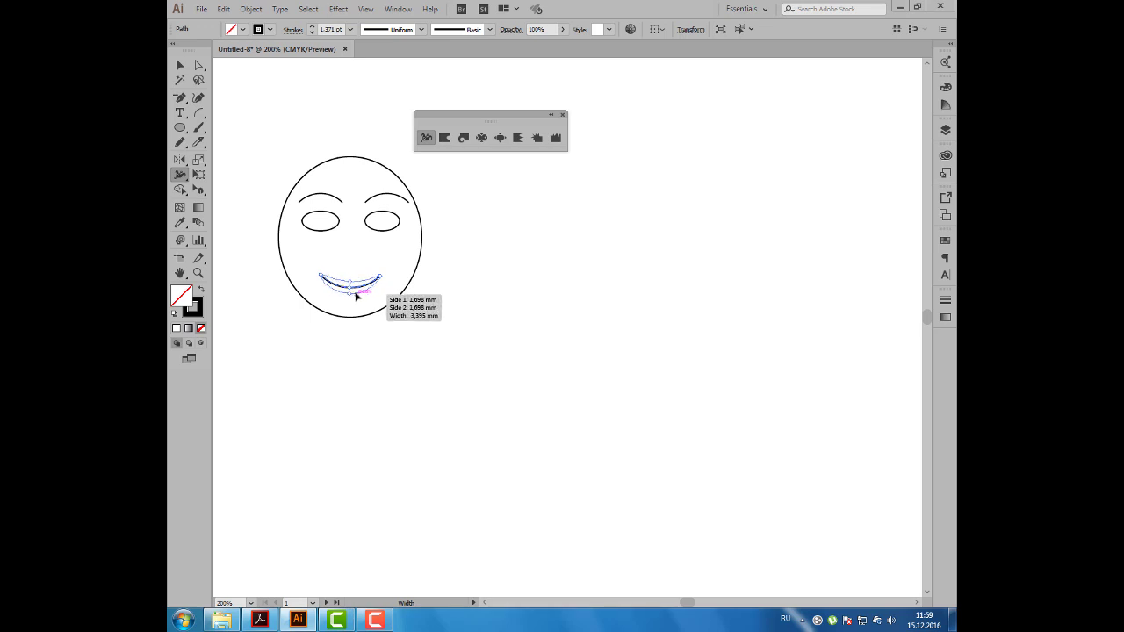
{"action": "left_click_drag", "start_coordinate": [355, 300], "coordinate": [354, 299]}
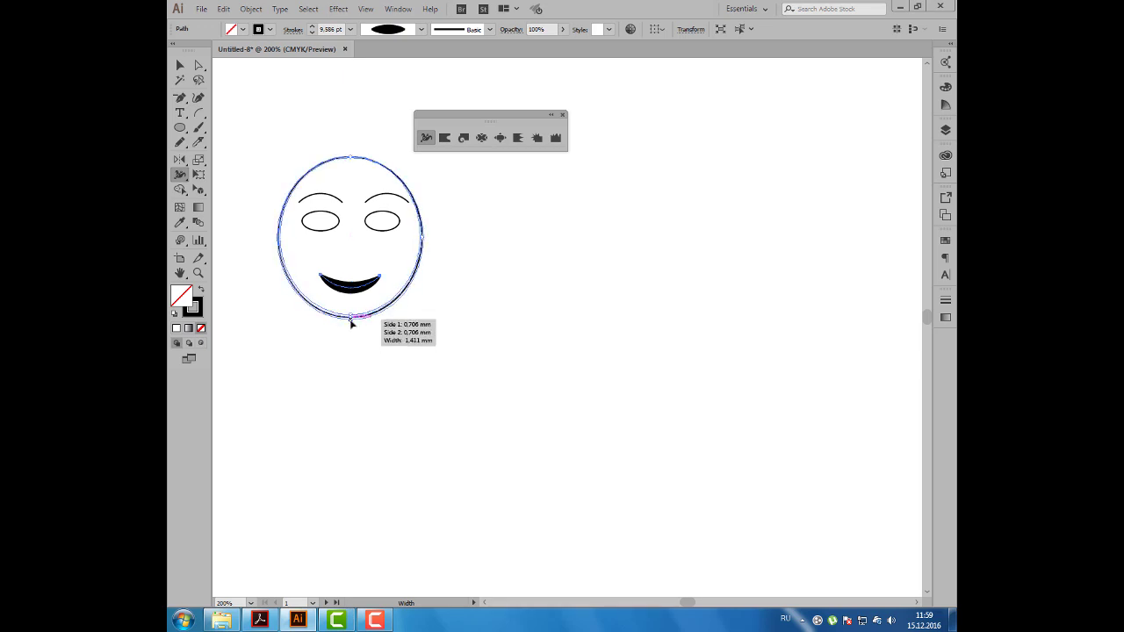
{"action": "left_click_drag", "start_coordinate": [351, 322], "coordinate": [351, 326]}
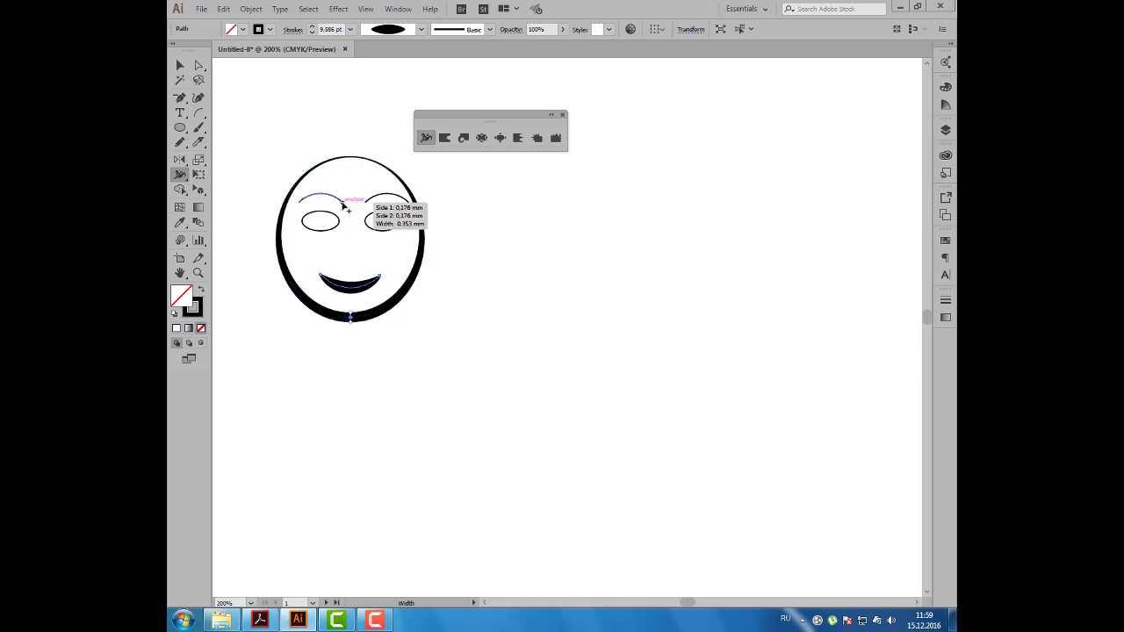
{"action": "left_click_drag", "start_coordinate": [343, 204], "coordinate": [369, 208]}
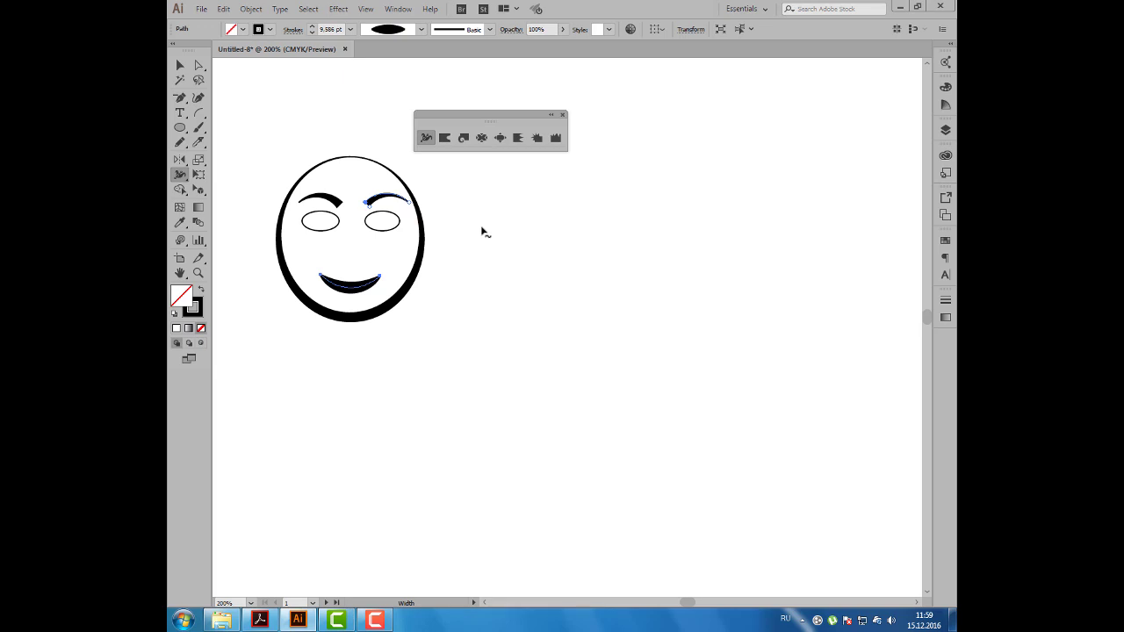
{"action": "left_click", "coordinate": [180, 65]}
Zoom out, move the selected face to the top-left, and shift the floating panel up-right.
{"action": "left_click", "coordinate": [357, 234]}
{"action": "key", "text": "ctrl+minus"}
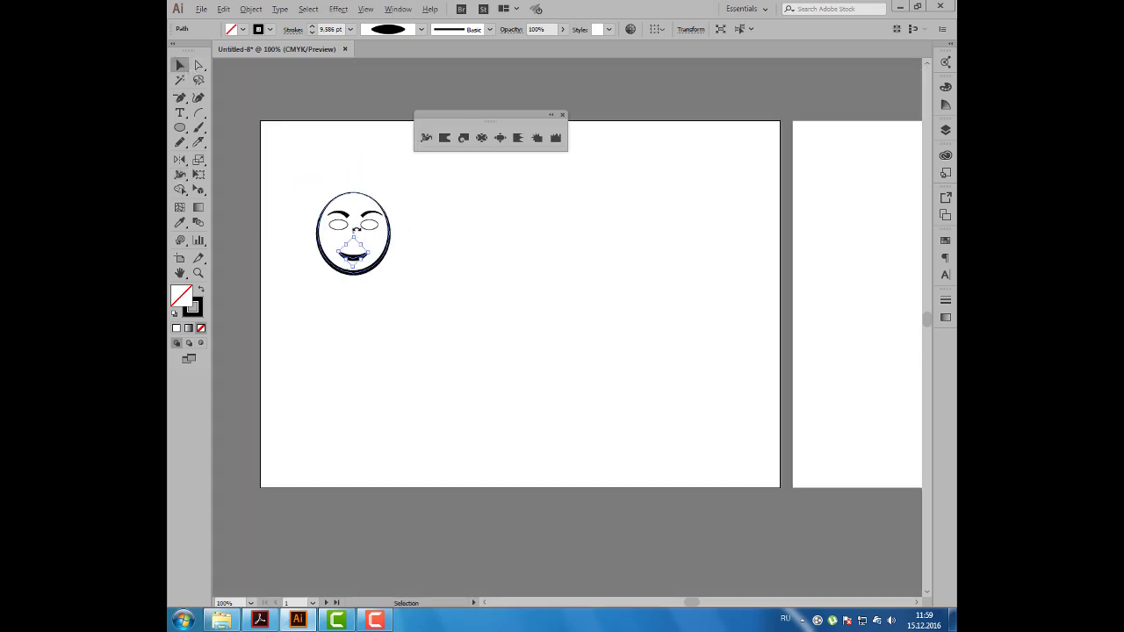
{"action": "left_click_drag", "start_coordinate": [301, 179], "coordinate": [420, 299]}
{"action": "key", "text": "ctrl"}
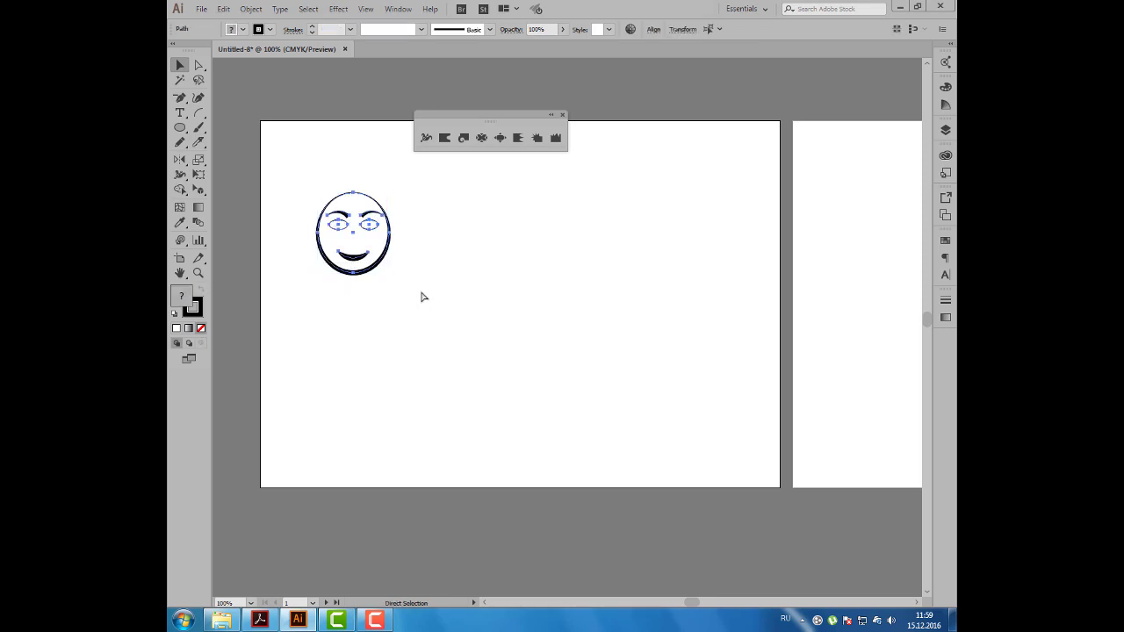
{"action": "left_click_drag", "start_coordinate": [369, 263], "coordinate": [343, 211]}
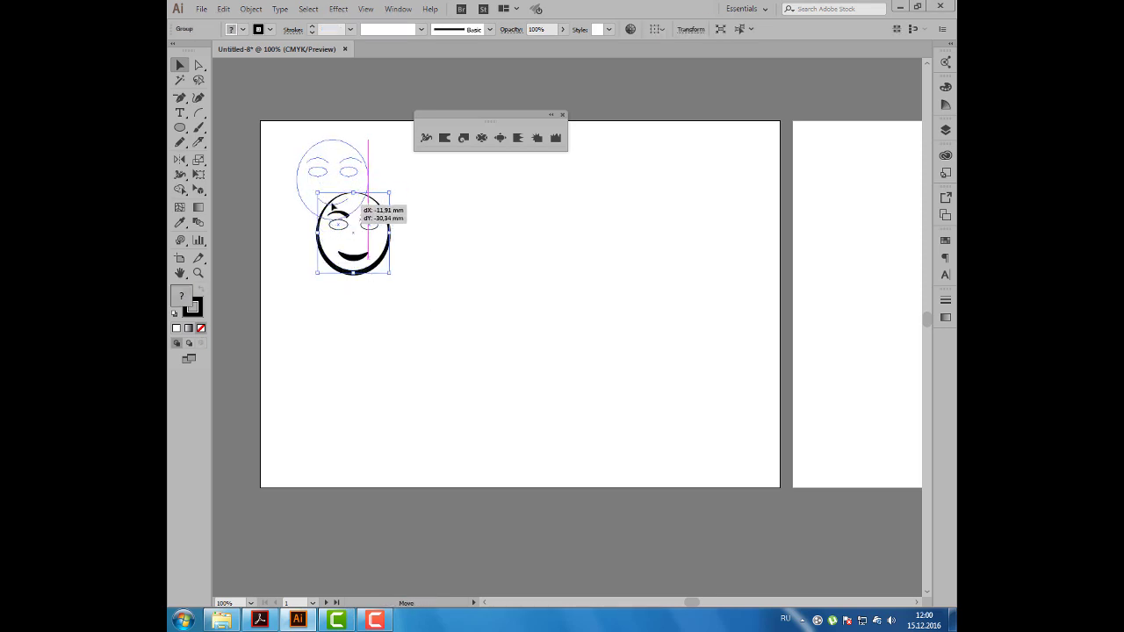
{"action": "left_click_drag", "start_coordinate": [466, 123], "coordinate": [508, 124]}
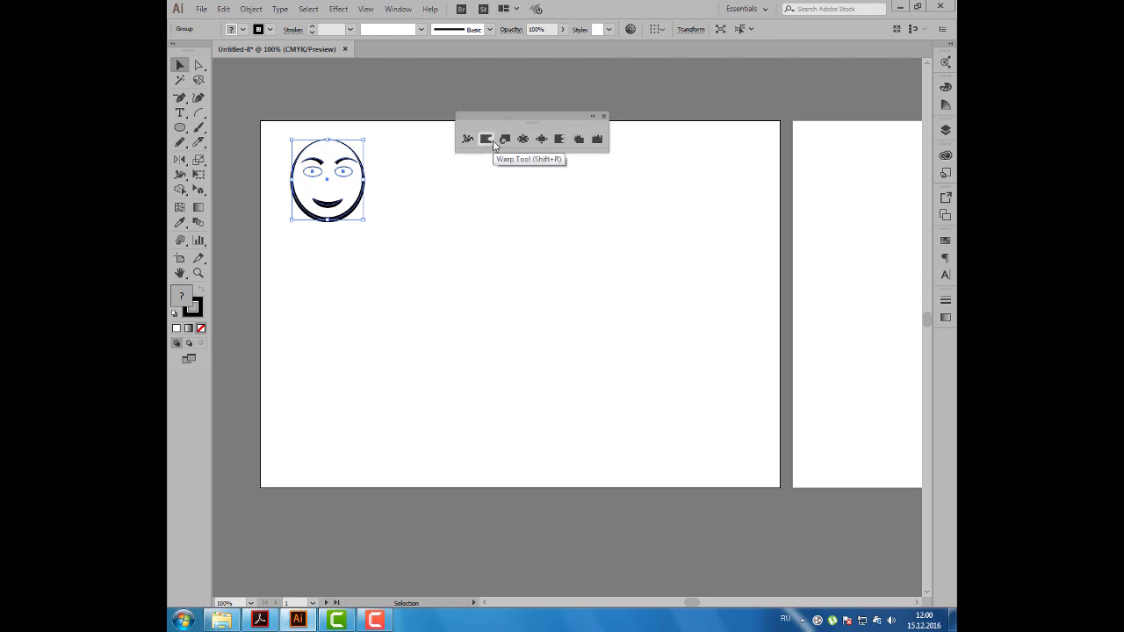
{"action": "left_click_drag", "start_coordinate": [500, 120], "coordinate": [508, 105]}
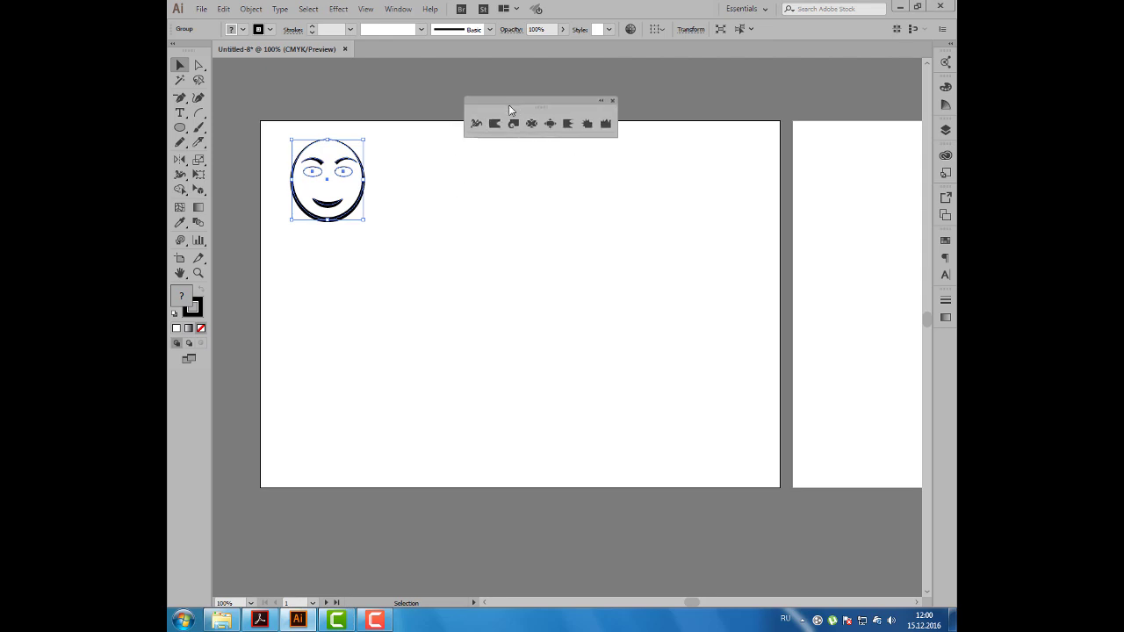
{"action": "left_click", "coordinate": [294, 101]}
Draw a long thin yellow-filled rectangle near the top of the artboard.
{"action": "left_click_drag", "start_coordinate": [180, 128], "coordinate": [224, 129]}
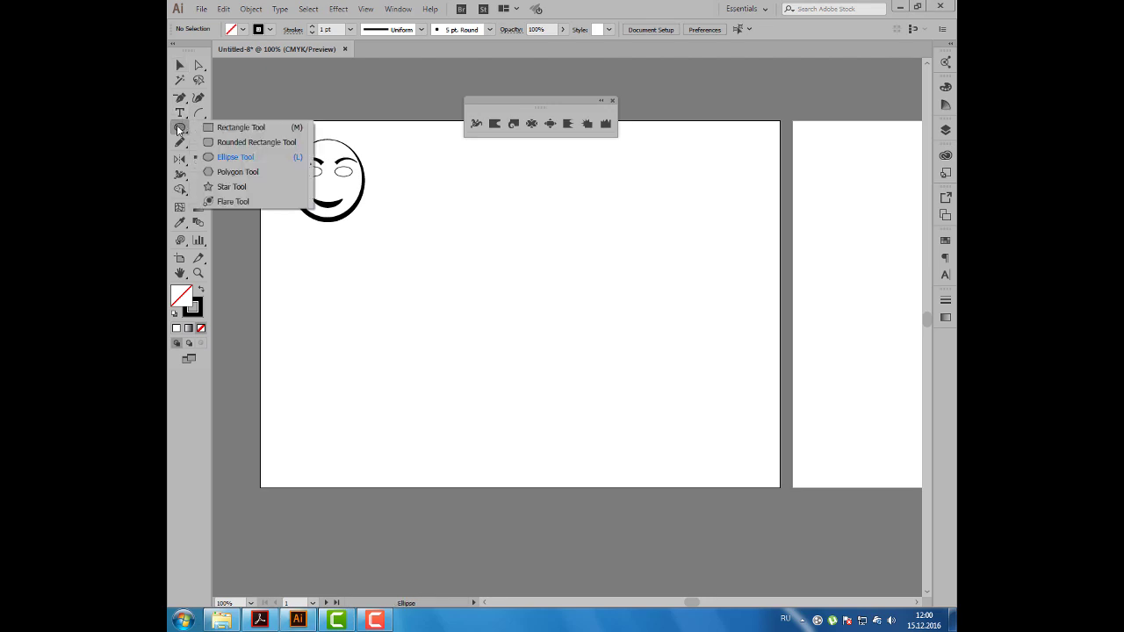
{"action": "left_click_drag", "start_coordinate": [429, 166], "coordinate": [636, 190]}
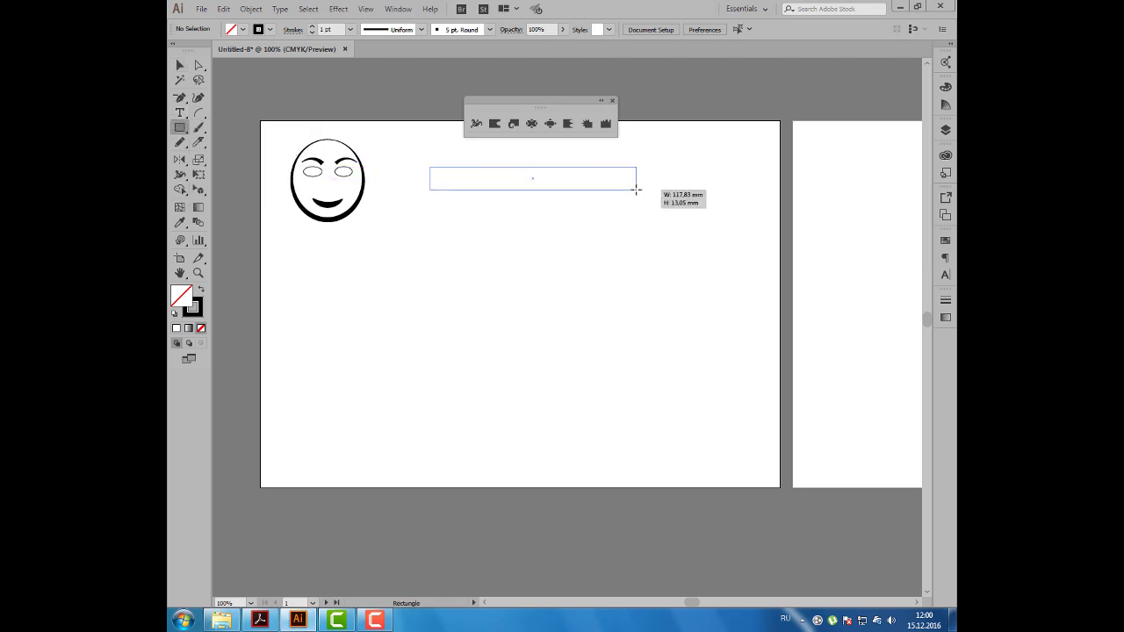
{"action": "key", "text": "shift+x"}
{"action": "left_click", "coordinate": [242, 29]}
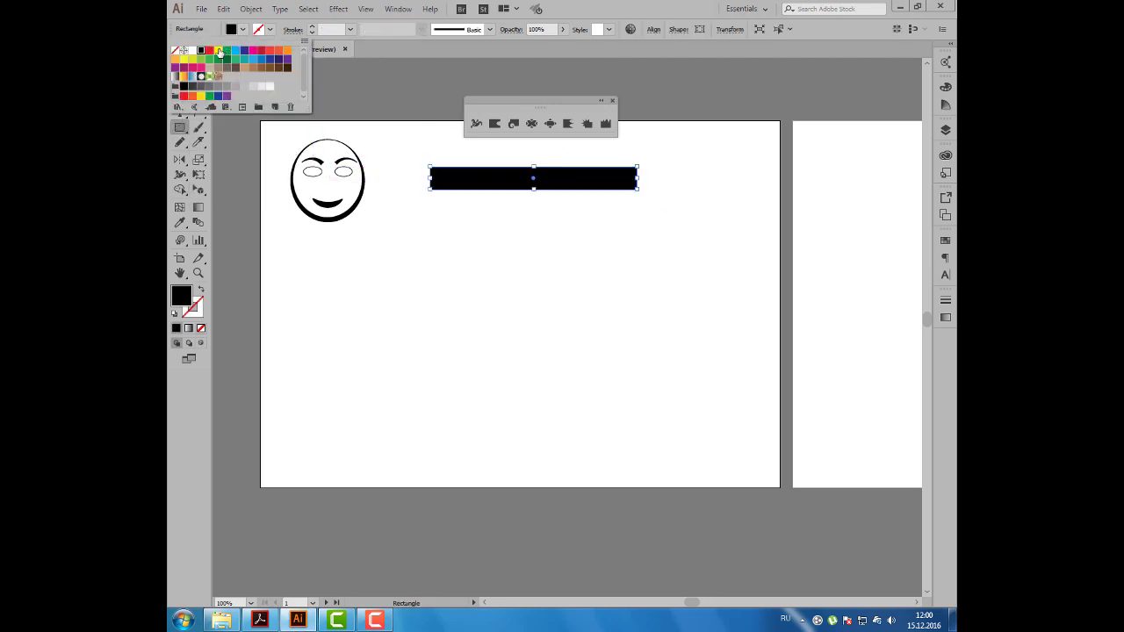
{"action": "left_click", "coordinate": [219, 50]}
Copy the rectangle just below and make the middle stripe red.
{"action": "key", "text": "Escape"}
{"action": "left_click", "coordinate": [180, 65]}
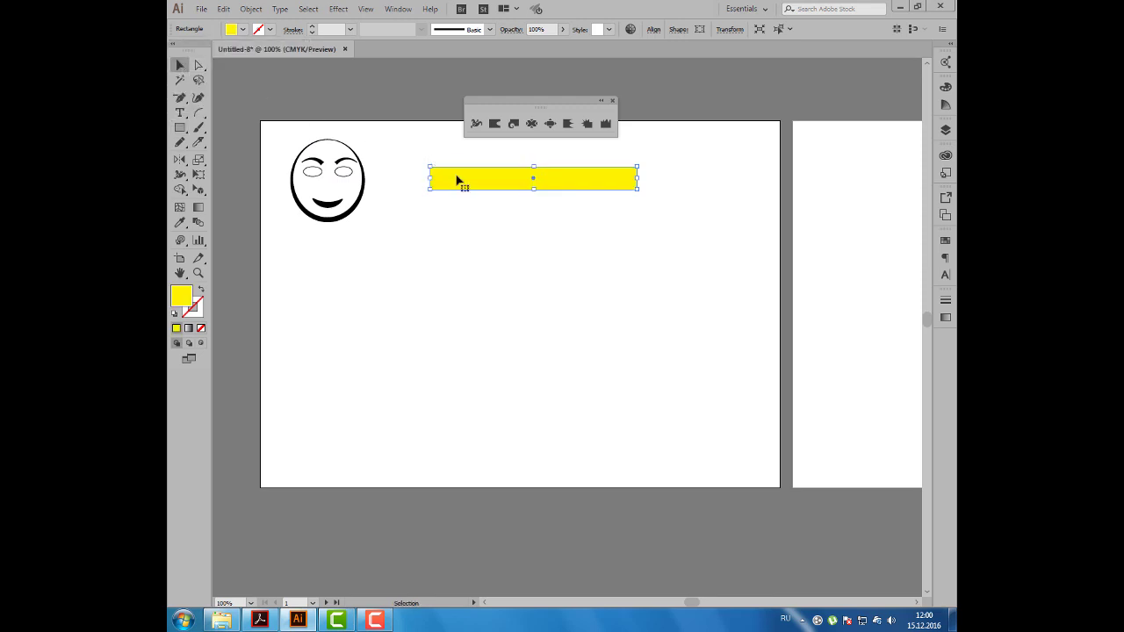
{"action": "left_click_drag", "start_coordinate": [458, 178], "coordinate": [467, 207]}
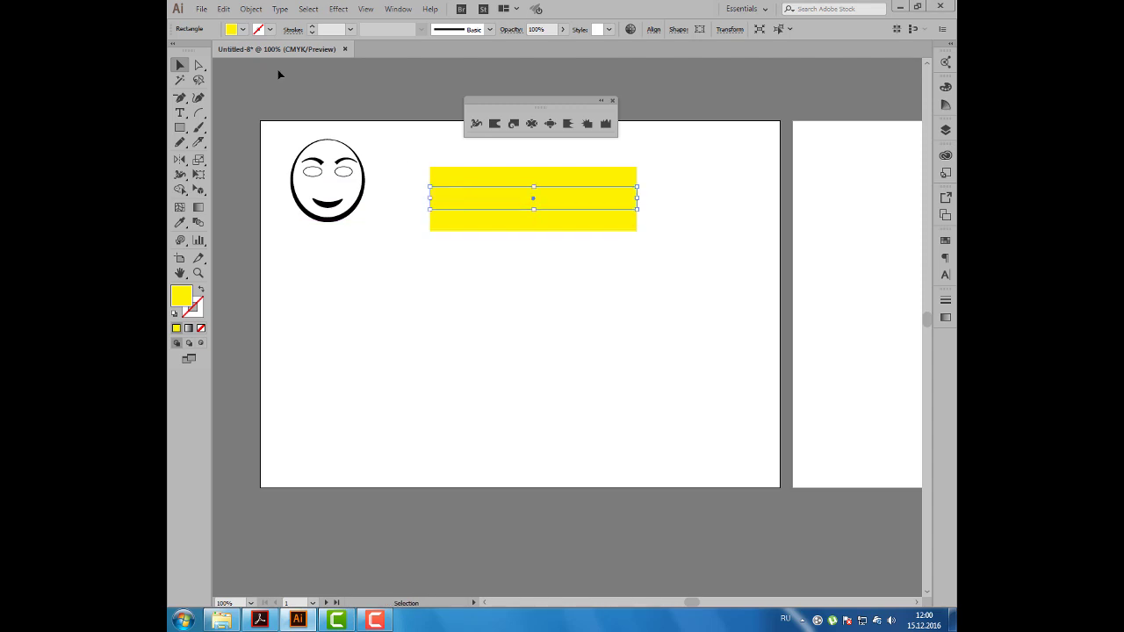
{"action": "left_click", "coordinate": [241, 31]}
{"action": "left_click", "coordinate": [214, 54]}
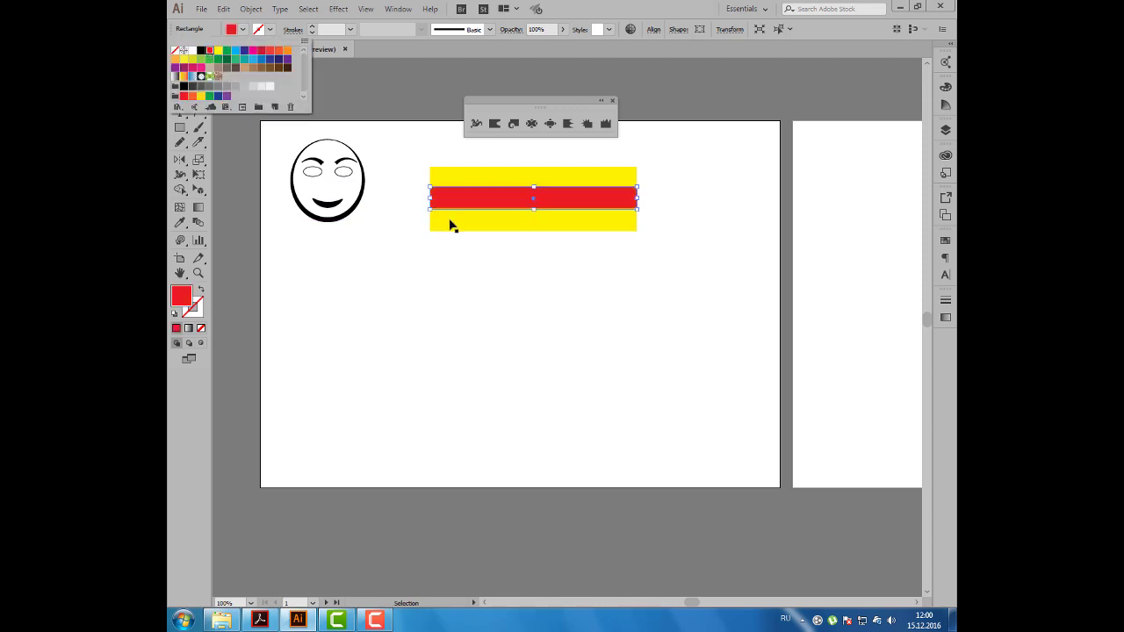
Make the bottom stripe green and select all three stripes together.
{"action": "left_click", "coordinate": [451, 225]}
{"action": "left_click", "coordinate": [242, 30]}
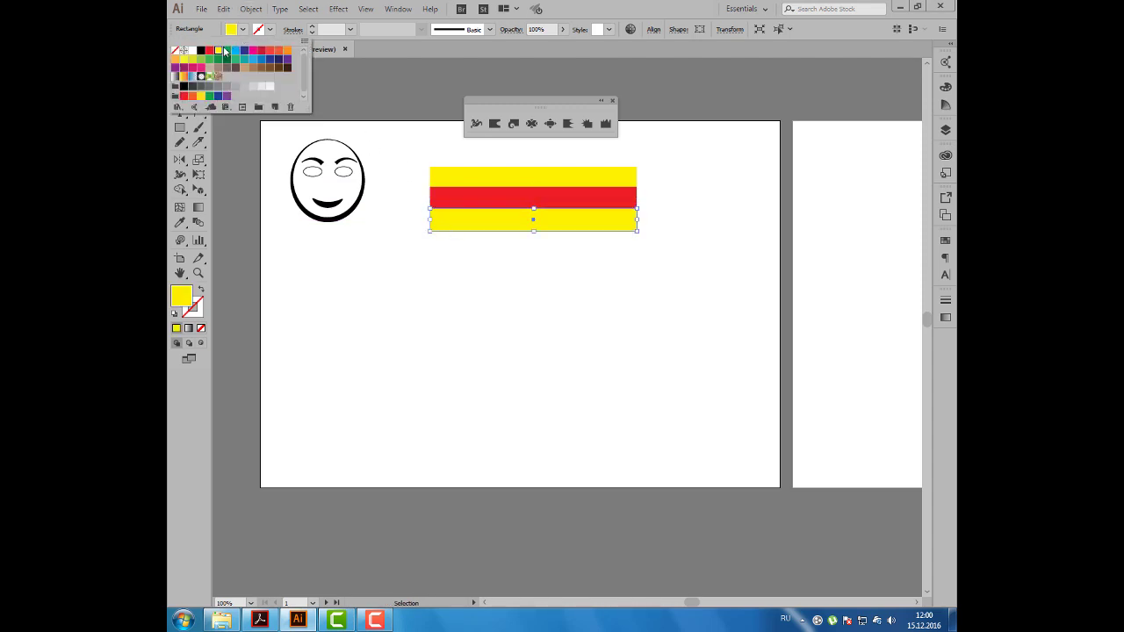
{"action": "left_click", "coordinate": [226, 54]}
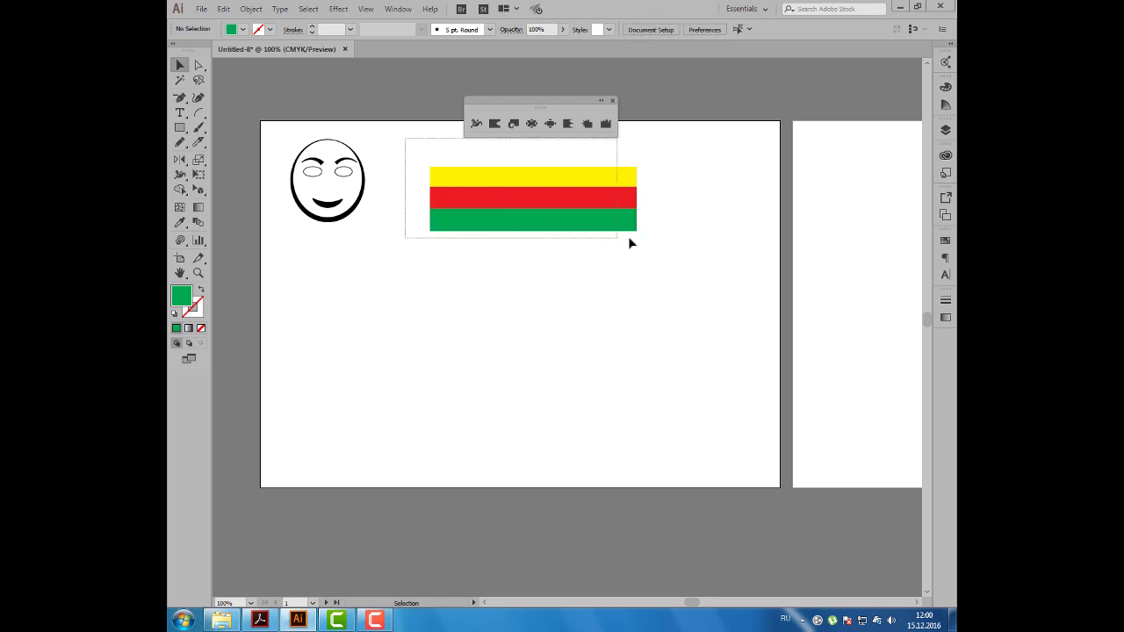
{"action": "left_click_drag", "start_coordinate": [404, 136], "coordinate": [628, 236]}
{"action": "left_click_drag", "start_coordinate": [535, 116], "coordinate": [616, 105]}
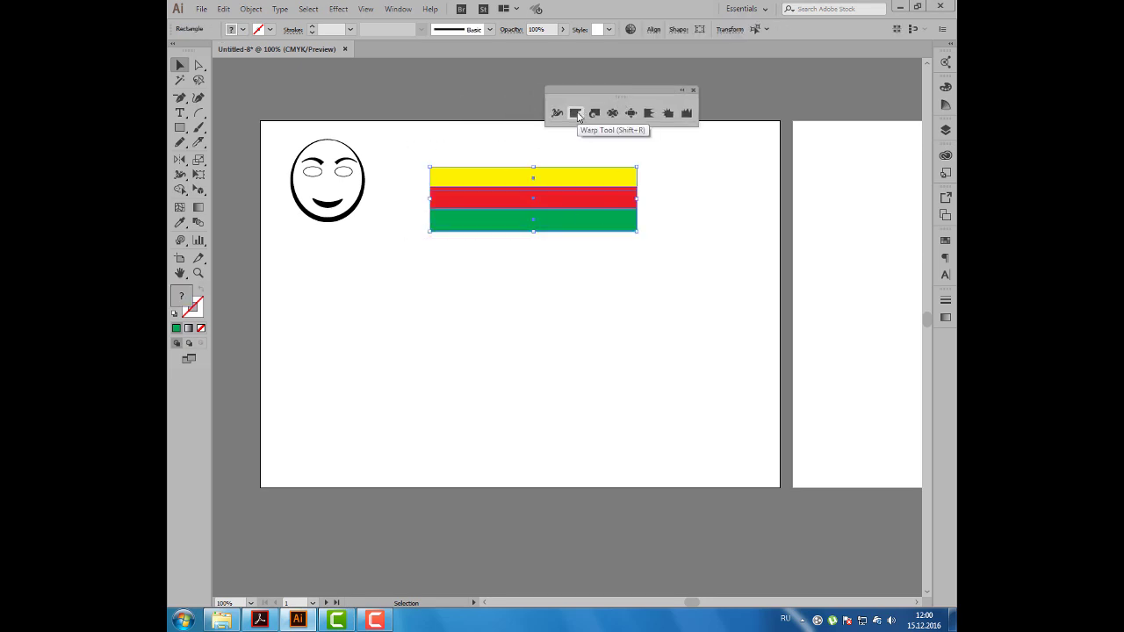
Warp an upward bump and a downward dip into the stripes with the Warp tool.
{"action": "left_click", "coordinate": [576, 114]}
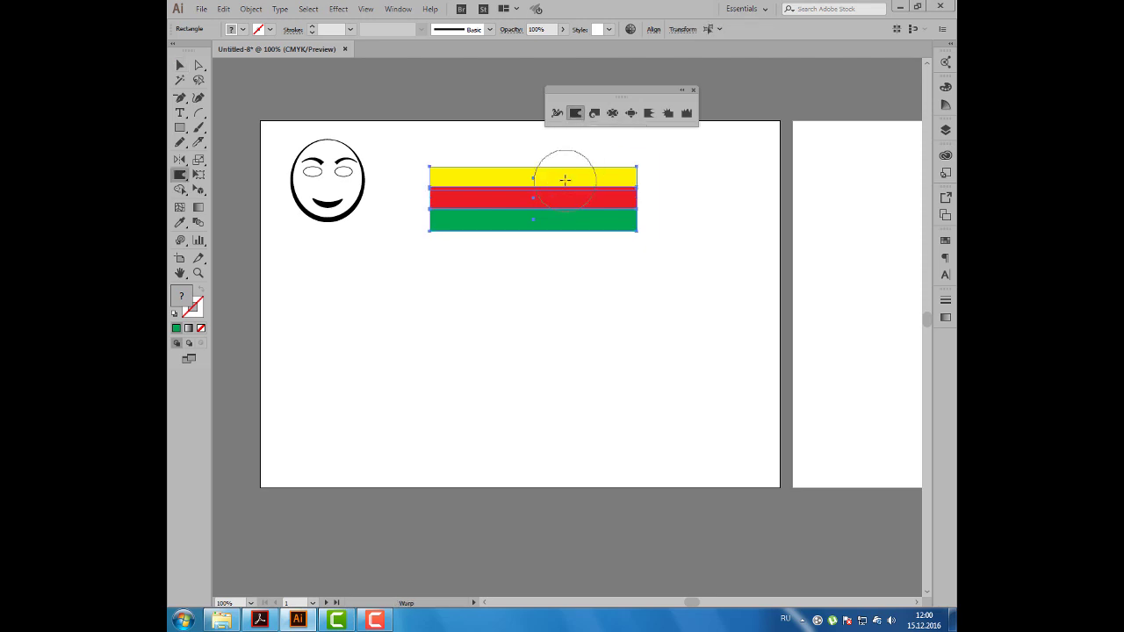
{"action": "left_click_drag", "start_coordinate": [593, 93], "coordinate": [655, 85]}
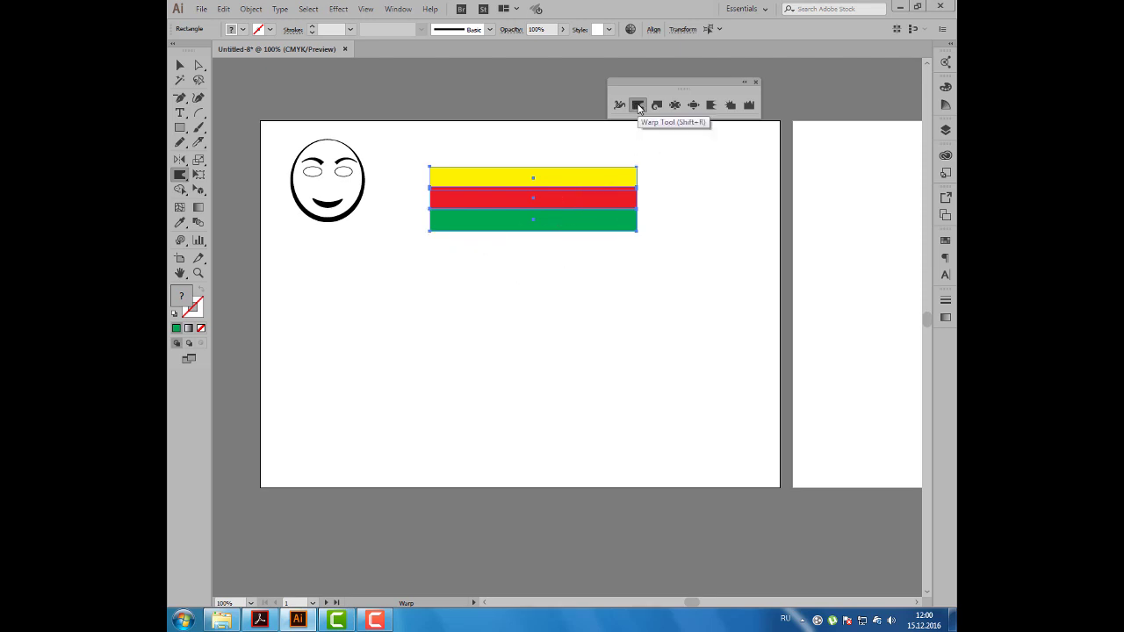
{"action": "double_click", "coordinate": [638, 106]}
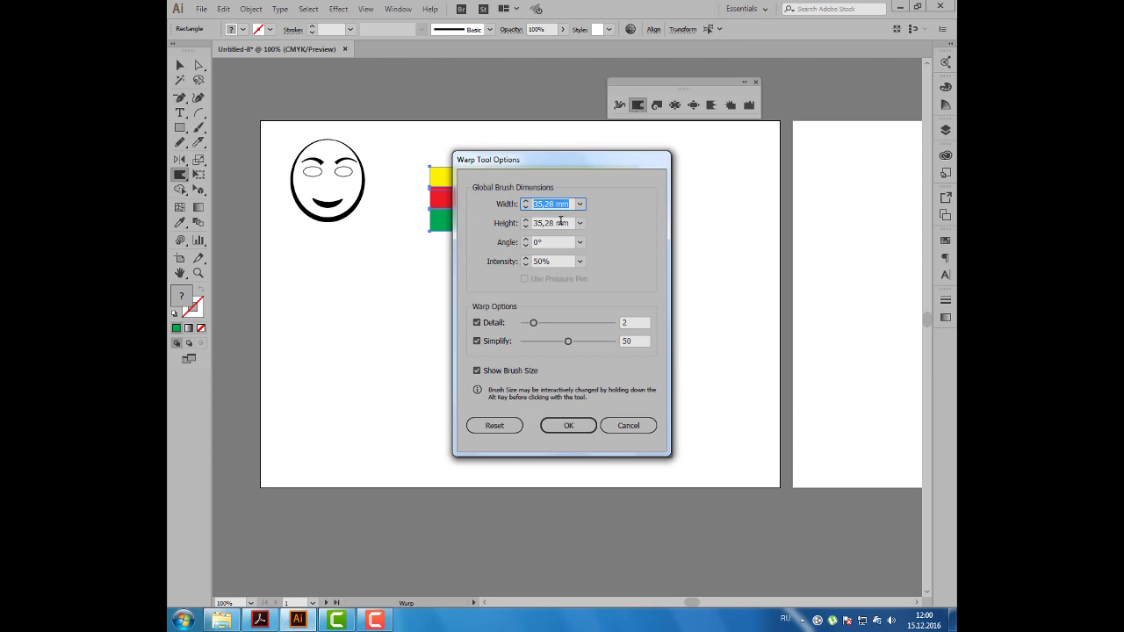
{"action": "left_click", "coordinate": [628, 425]}
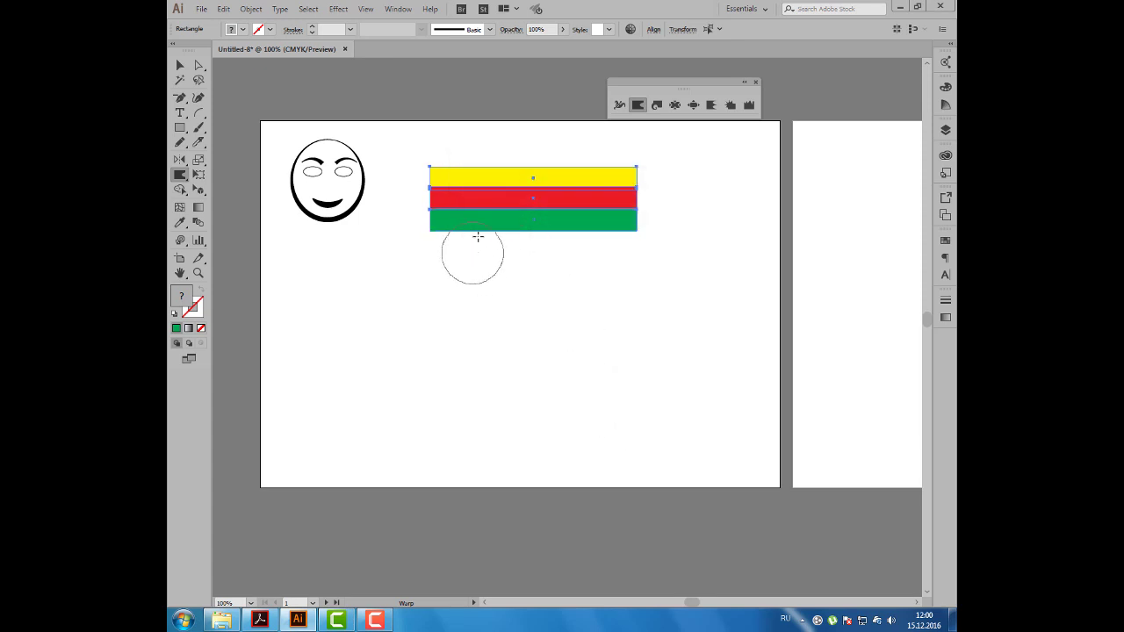
{"action": "left_click_drag", "start_coordinate": [478, 236], "coordinate": [517, 145]}
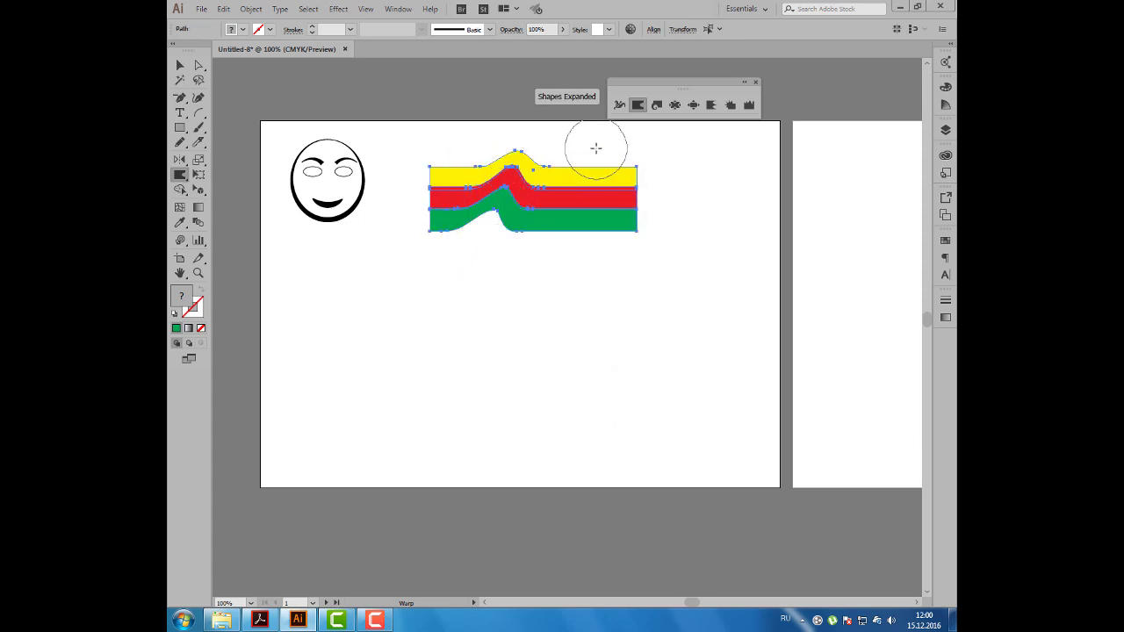
{"action": "left_click_drag", "start_coordinate": [596, 148], "coordinate": [550, 256]}
Select the wavy stripes and scale them down, shifting them left.
{"action": "left_click", "coordinate": [180, 66]}
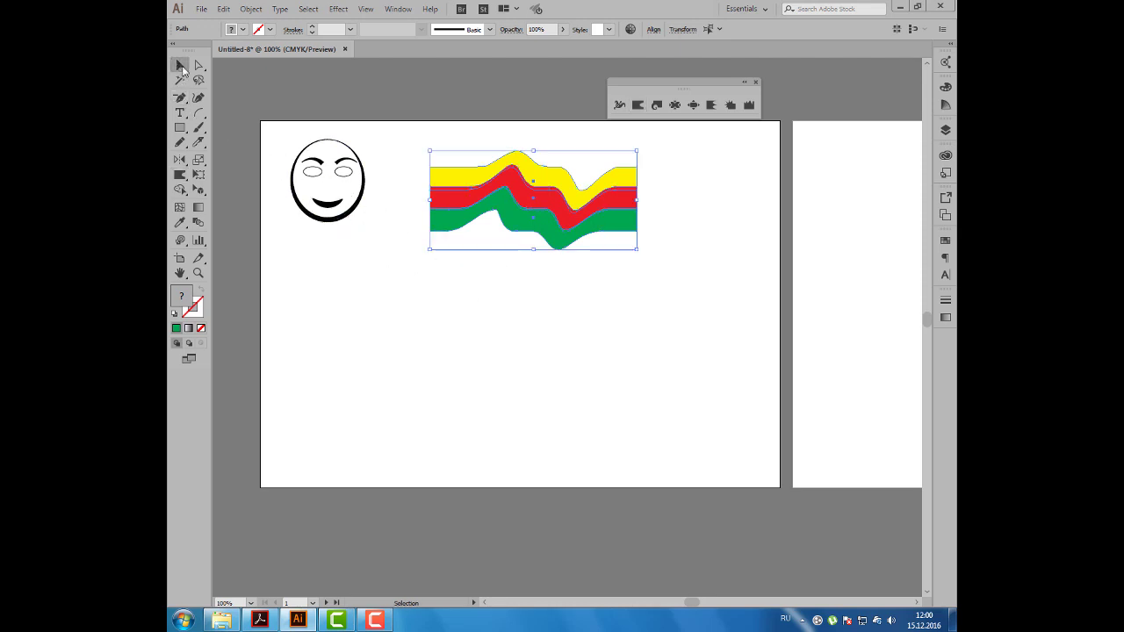
{"action": "left_click", "coordinate": [321, 104]}
{"action": "left_click_drag", "start_coordinate": [463, 147], "coordinate": [575, 239]}
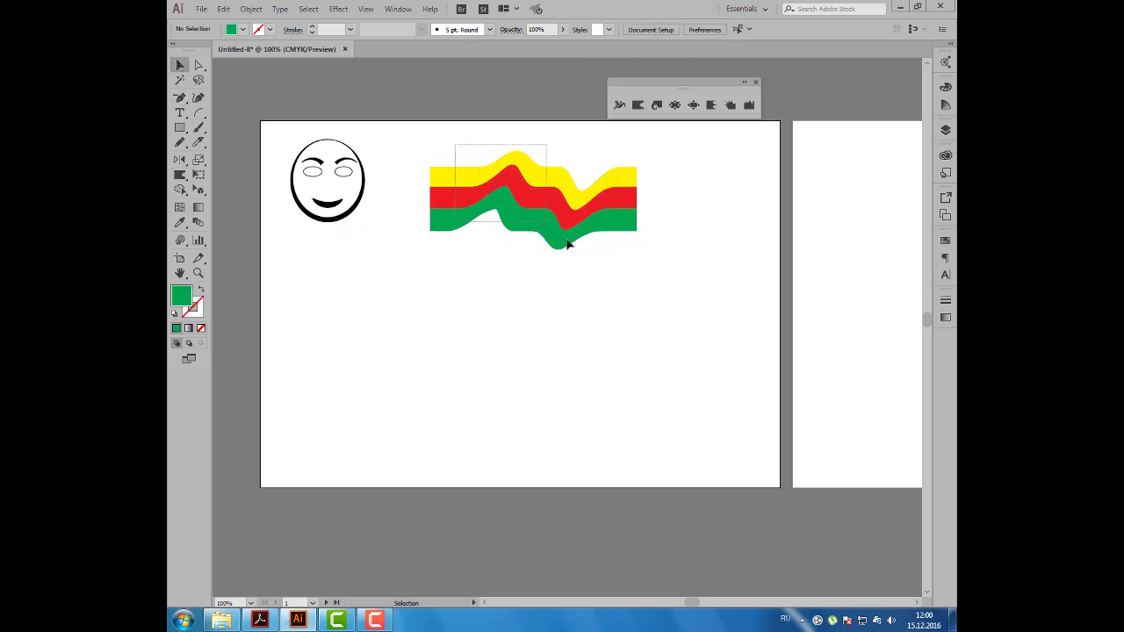
{"action": "key", "text": "a"}
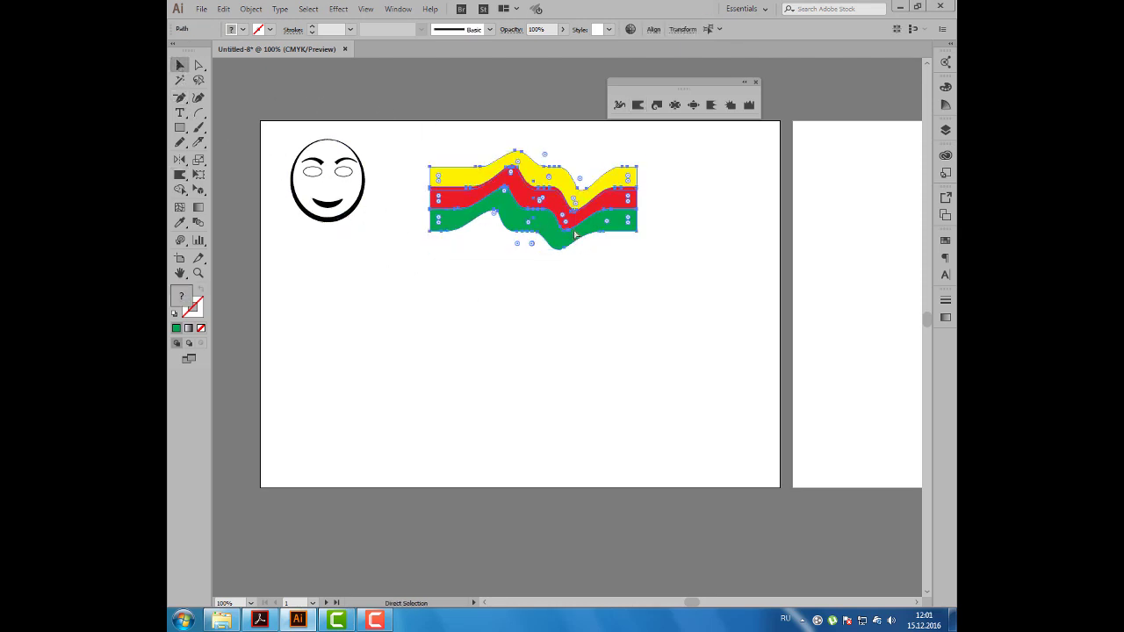
{"action": "key", "text": "v"}
{"action": "left_click_drag", "start_coordinate": [634, 247], "coordinate": [489, 177]}
{"action": "left_click", "coordinate": [390, 273]}
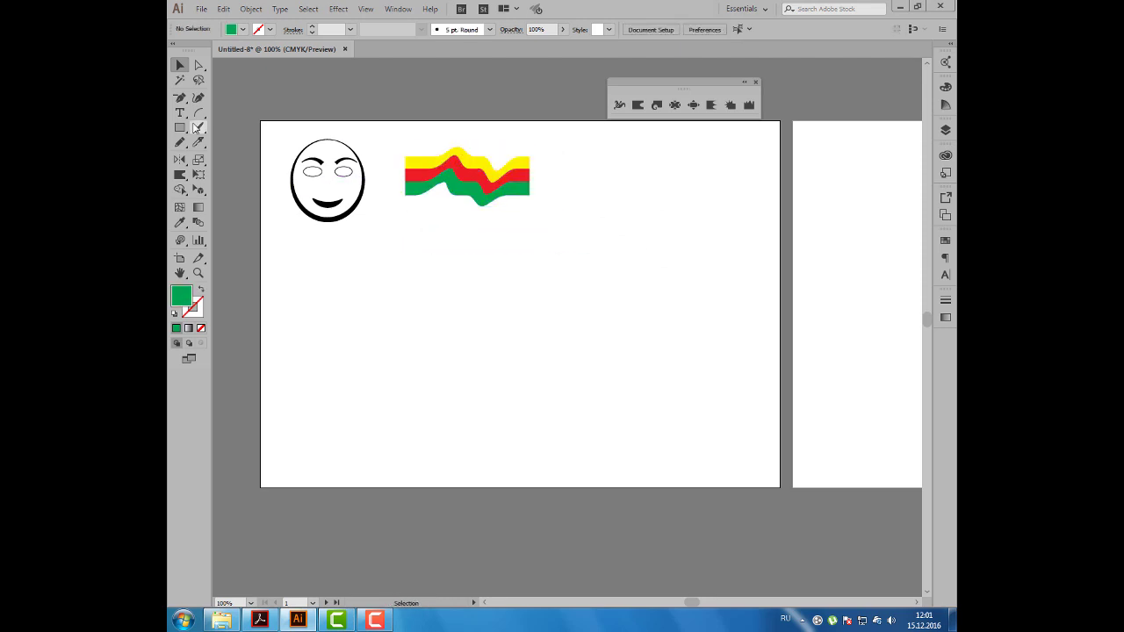
{"action": "left_click_drag", "start_coordinate": [180, 128], "coordinate": [229, 162]}
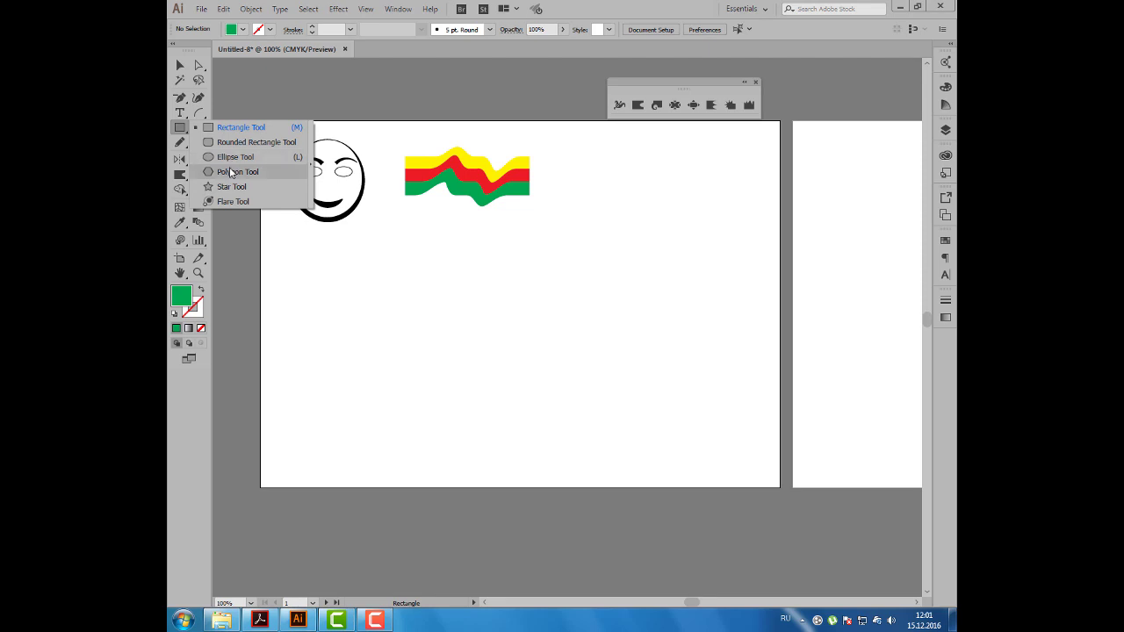
Draw a small green hexagon with the Polygon tool right of the wavy stripes.
{"action": "left_click", "coordinate": [230, 171]}
{"action": "left_click_drag", "start_coordinate": [602, 180], "coordinate": [621, 197]}
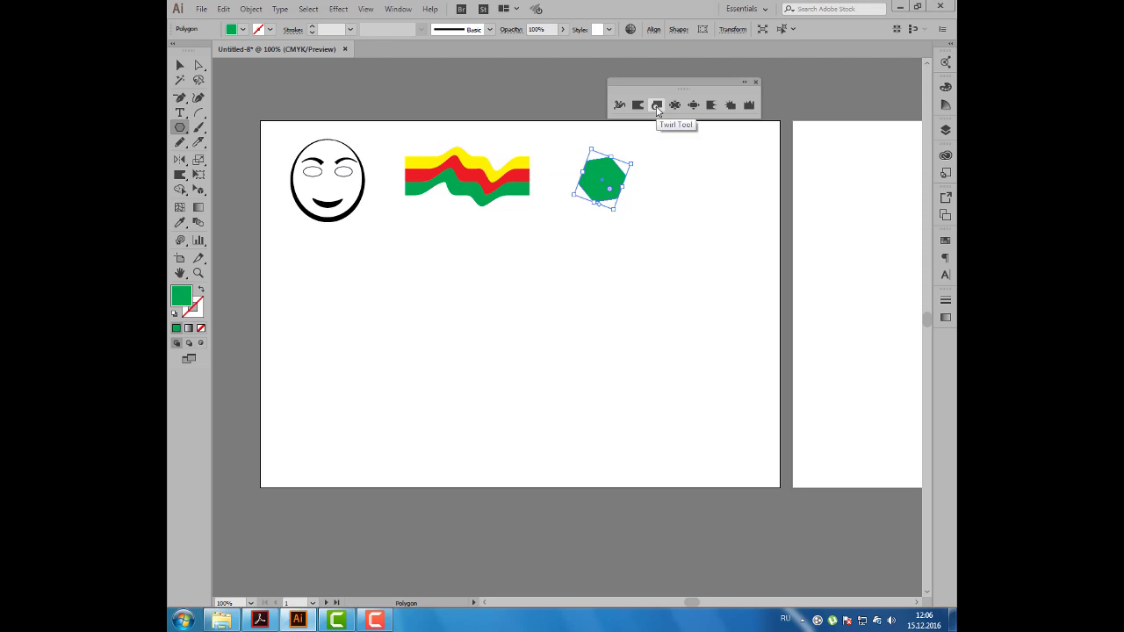
Set the Twirl tool brush width and height to 25 mm.
{"action": "double_click", "coordinate": [657, 107]}
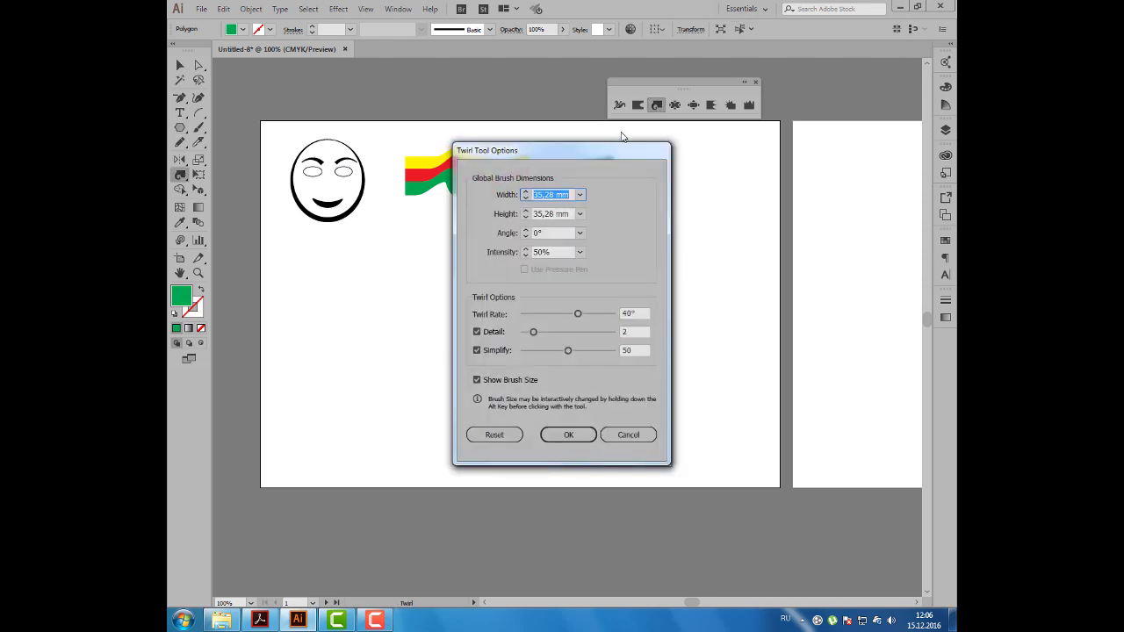
{"action": "type", "text": "25"}
{"action": "key", "text": "Tab"}
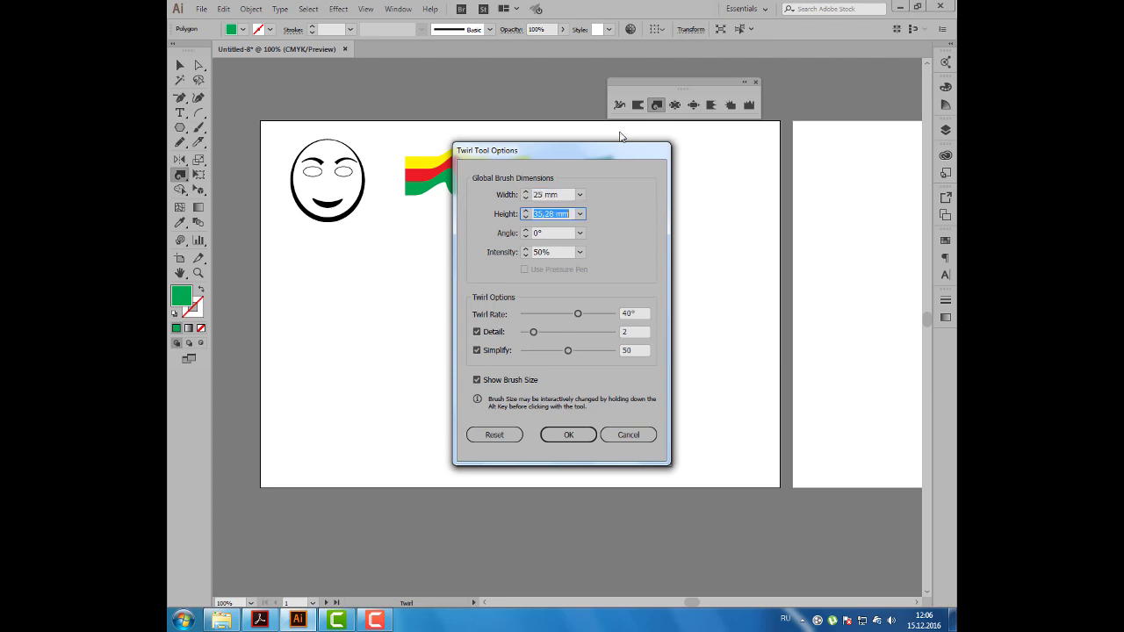
{"action": "type", "text": "25"}
{"action": "key", "text": "Tab"}
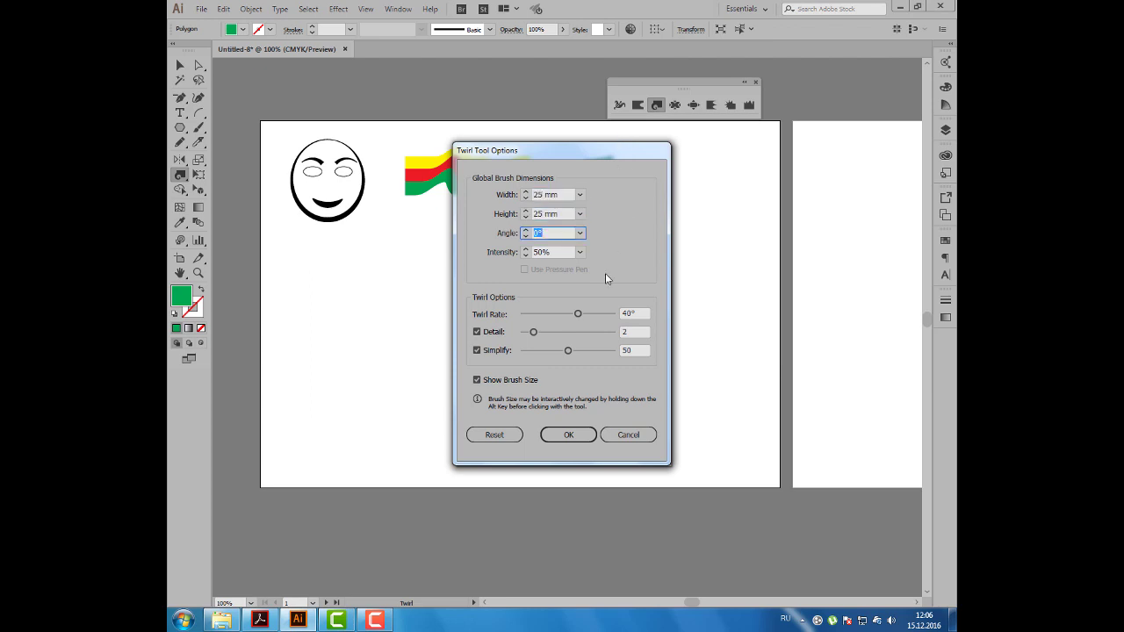
{"action": "left_click", "coordinate": [570, 434]}
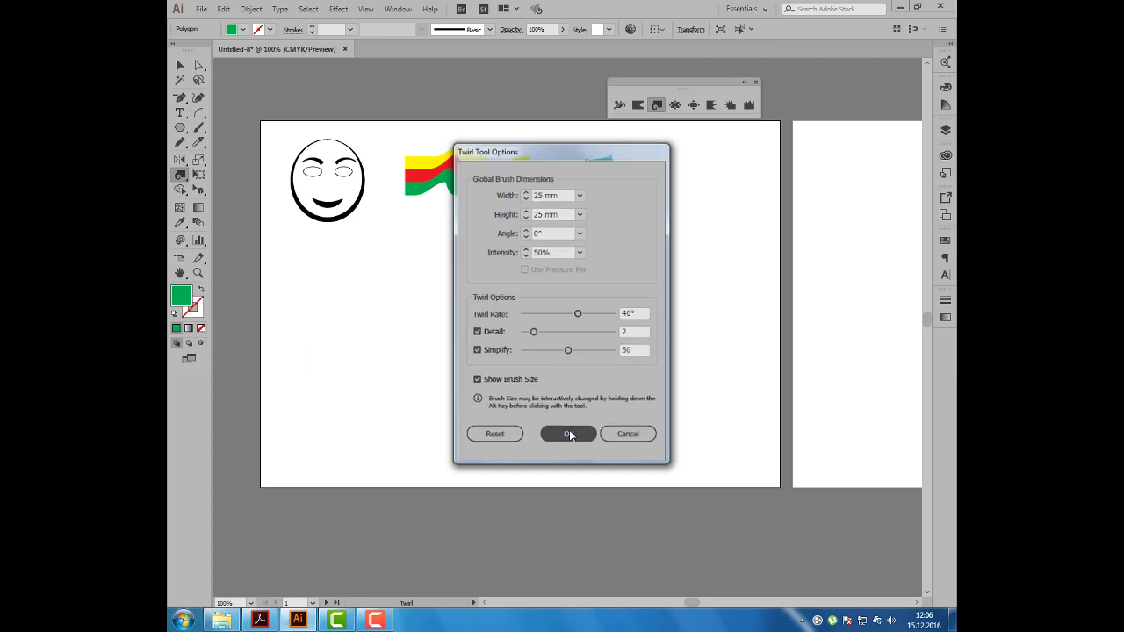
{"action": "left_click", "coordinate": [570, 435]}
Enlarge the hexagon and twirl spirals from its top and right corners.
{"action": "left_click", "coordinate": [597, 173]}
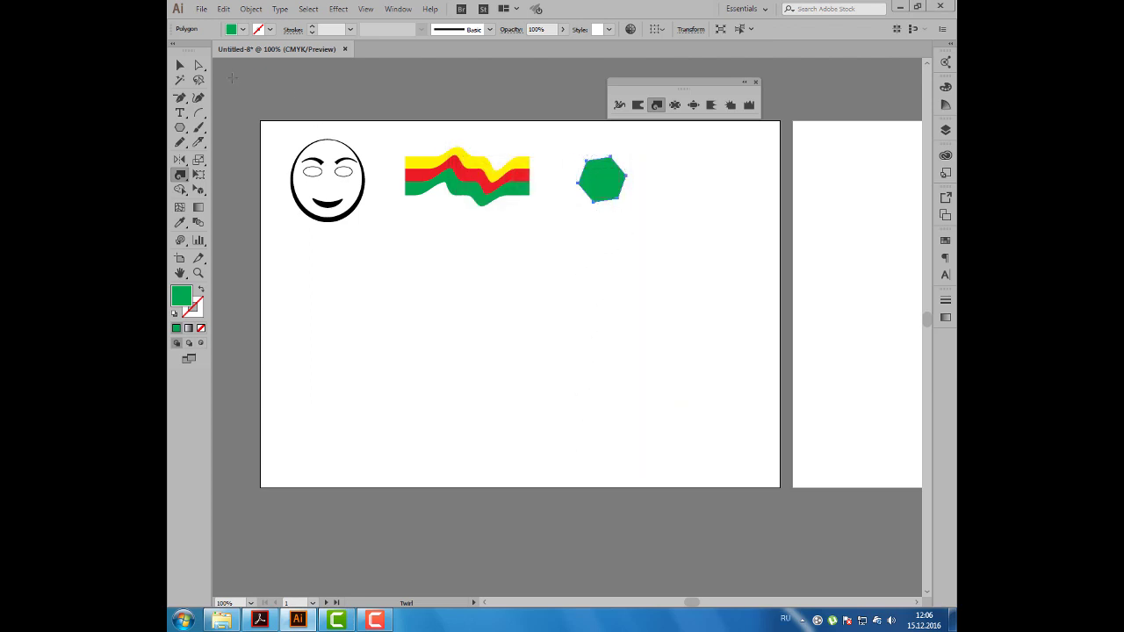
{"action": "left_click", "coordinate": [180, 65]}
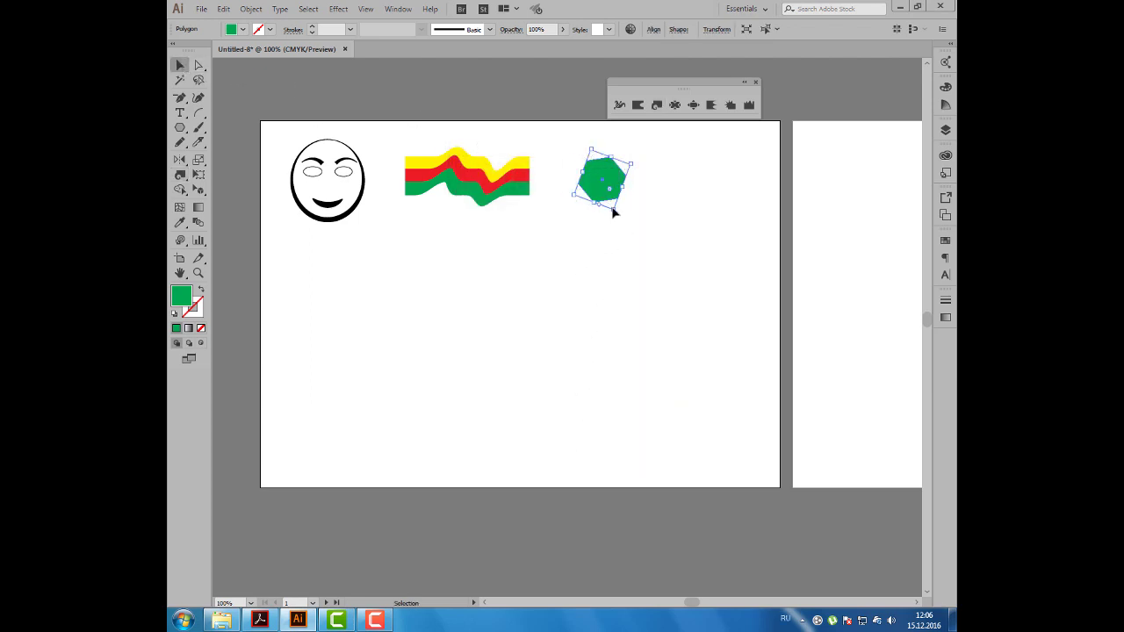
{"action": "left_click_drag", "start_coordinate": [609, 202], "coordinate": [640, 264]}
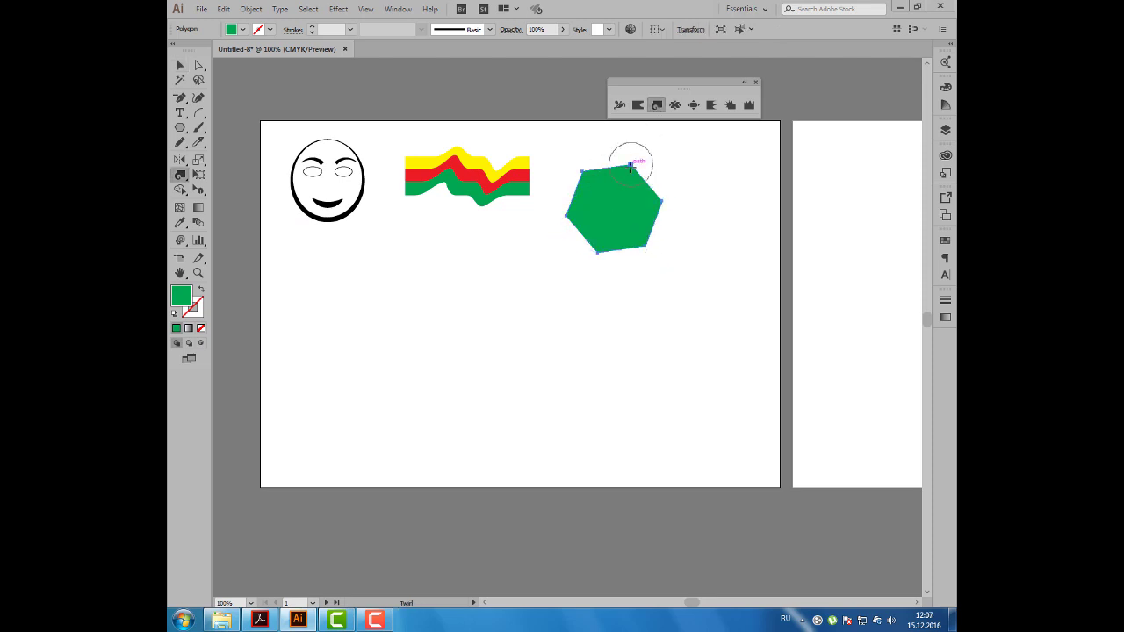
{"action": "left_click_drag", "start_coordinate": [630, 164], "coordinate": [632, 164]}
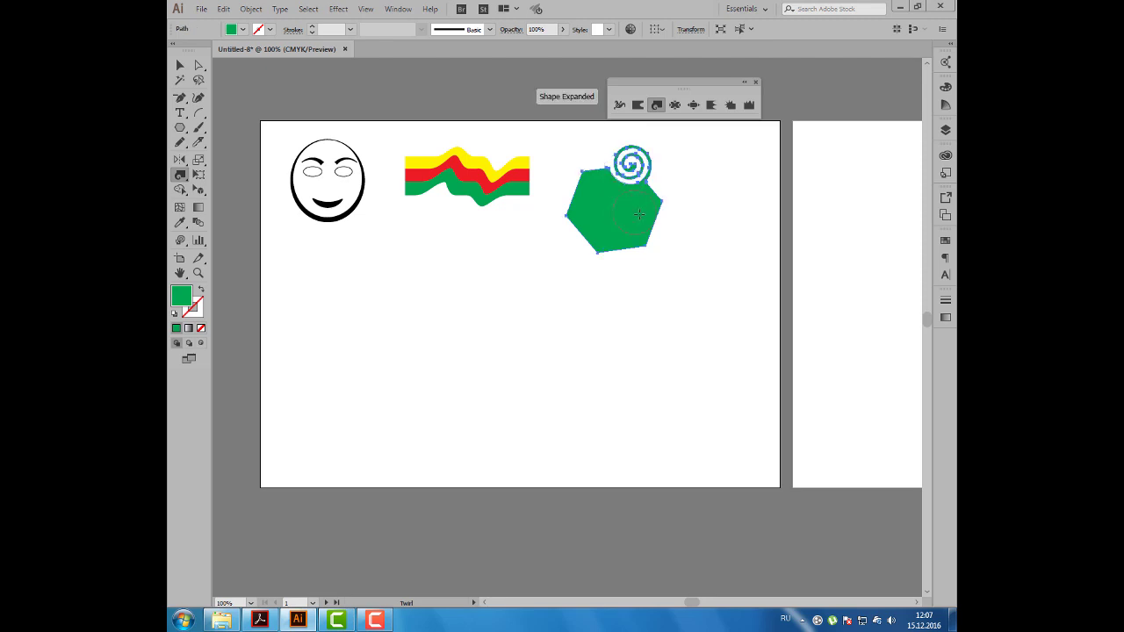
{"action": "left_click_drag", "start_coordinate": [661, 206], "coordinate": [661, 206]}
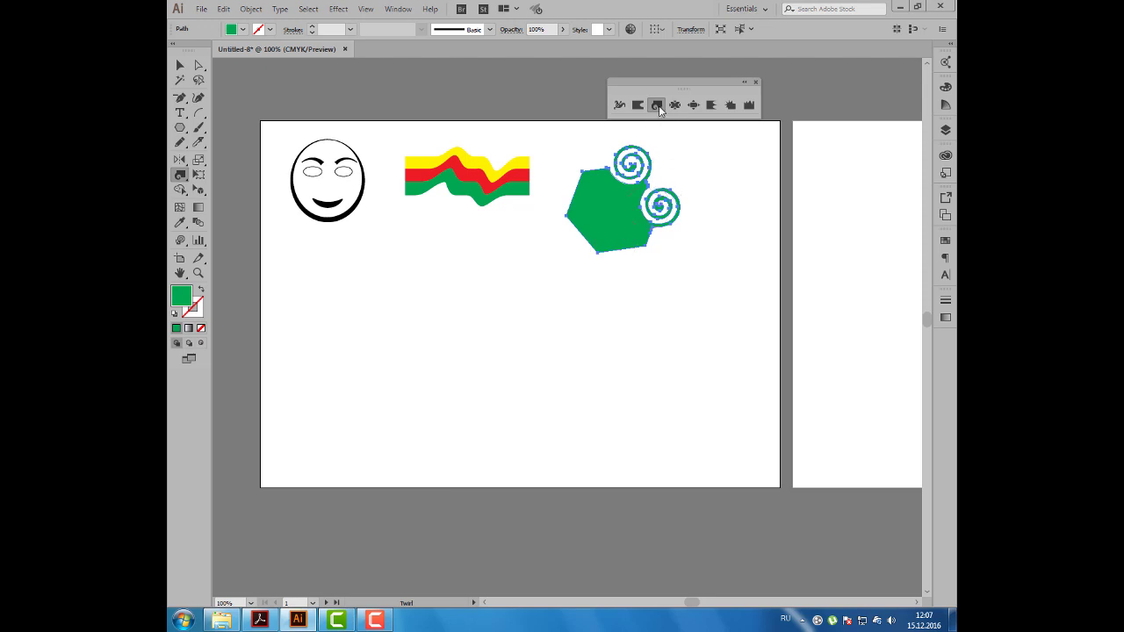
Set the twirl rate to -40° and twirl two spirals on the hexagon's left side.
{"action": "double_click", "coordinate": [659, 106]}
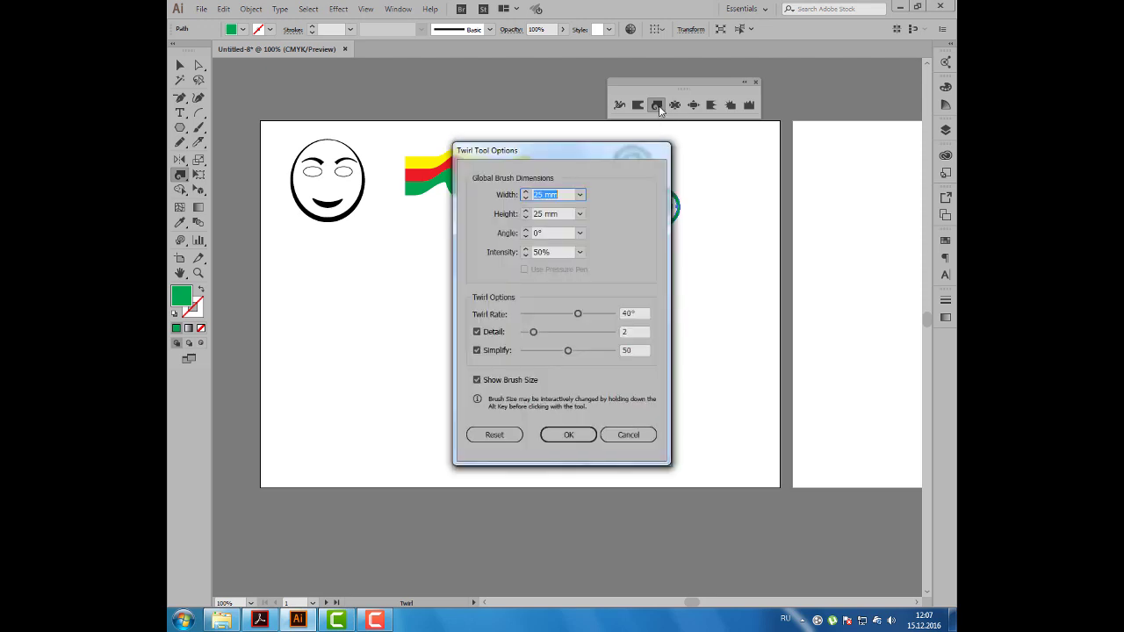
{"action": "left_click", "coordinate": [646, 312]}
{"action": "left_click", "coordinate": [625, 313]}
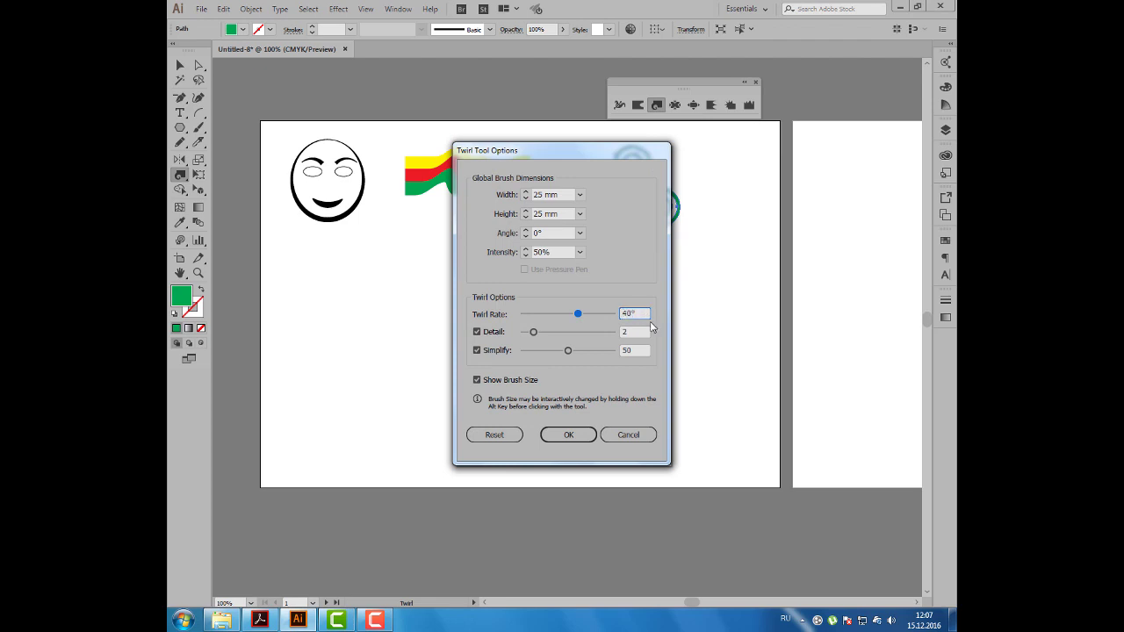
{"action": "type", "text": "-"}
{"action": "left_click", "coordinate": [580, 435]}
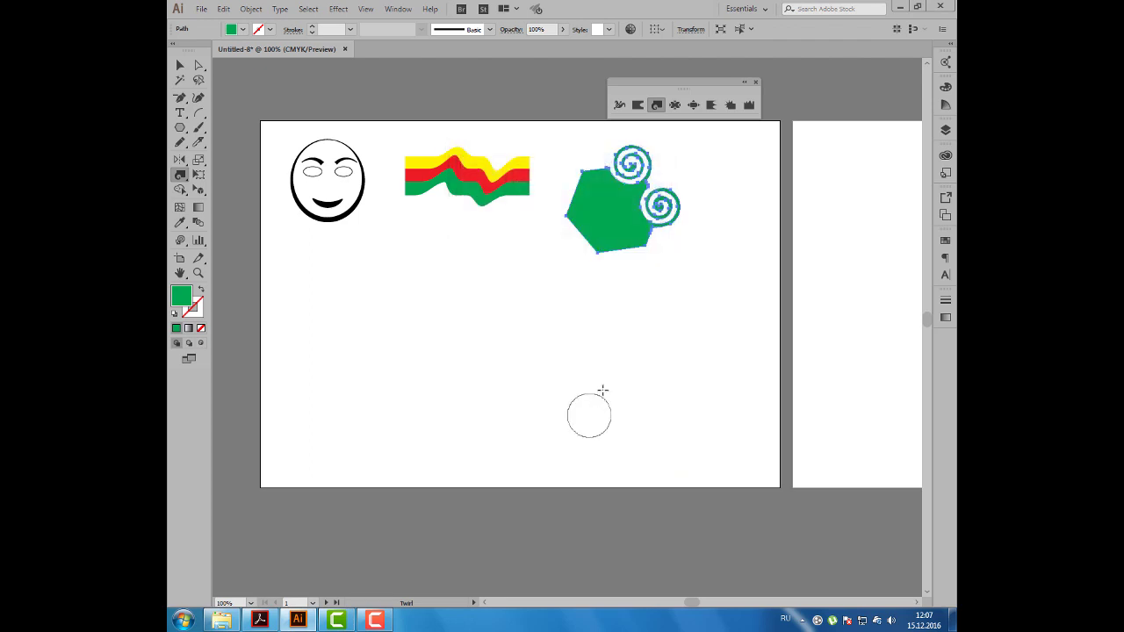
{"action": "left_click_drag", "start_coordinate": [582, 208], "coordinate": [580, 213]}
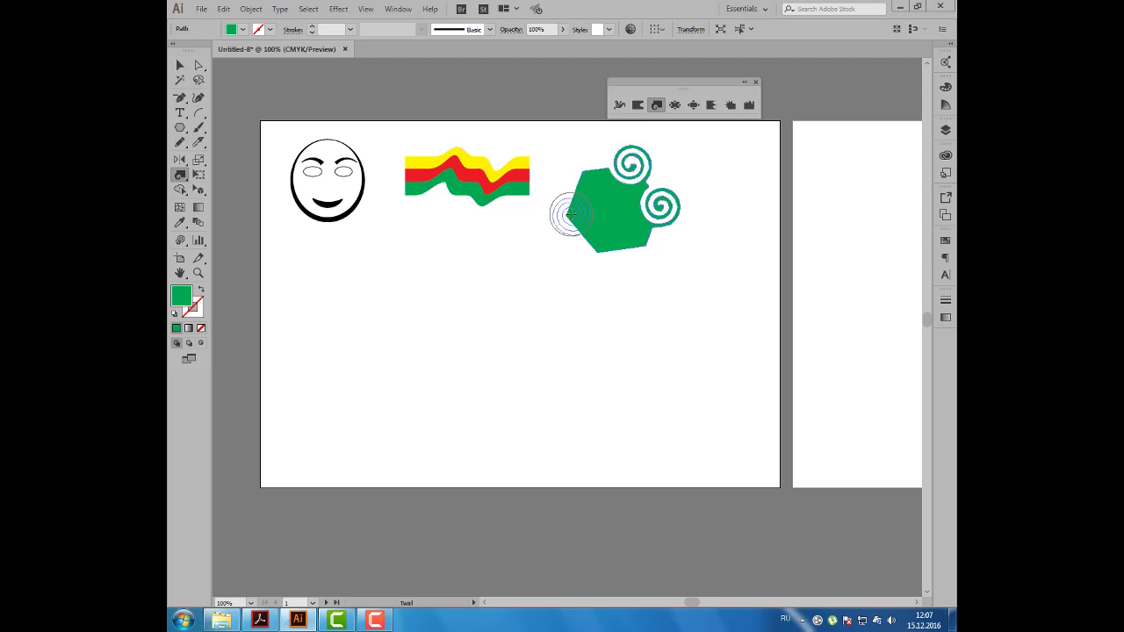
{"action": "left_click_drag", "start_coordinate": [583, 169], "coordinate": [582, 170]}
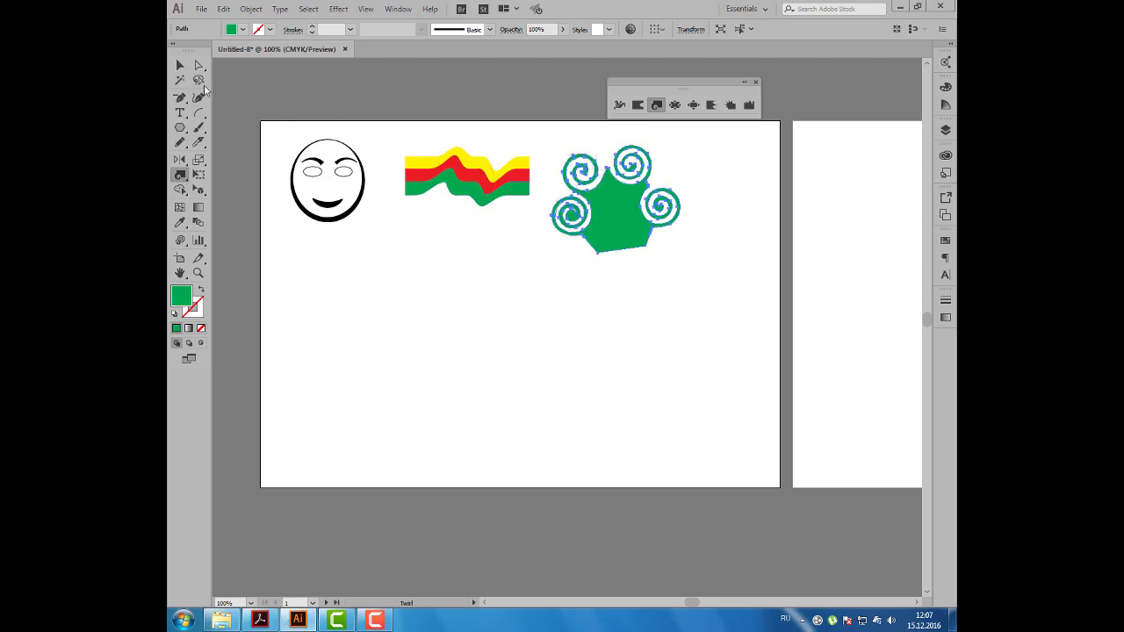
Rotate and nudge the spiral hexagon slightly, then deselect it.
{"action": "left_click", "coordinate": [181, 65]}
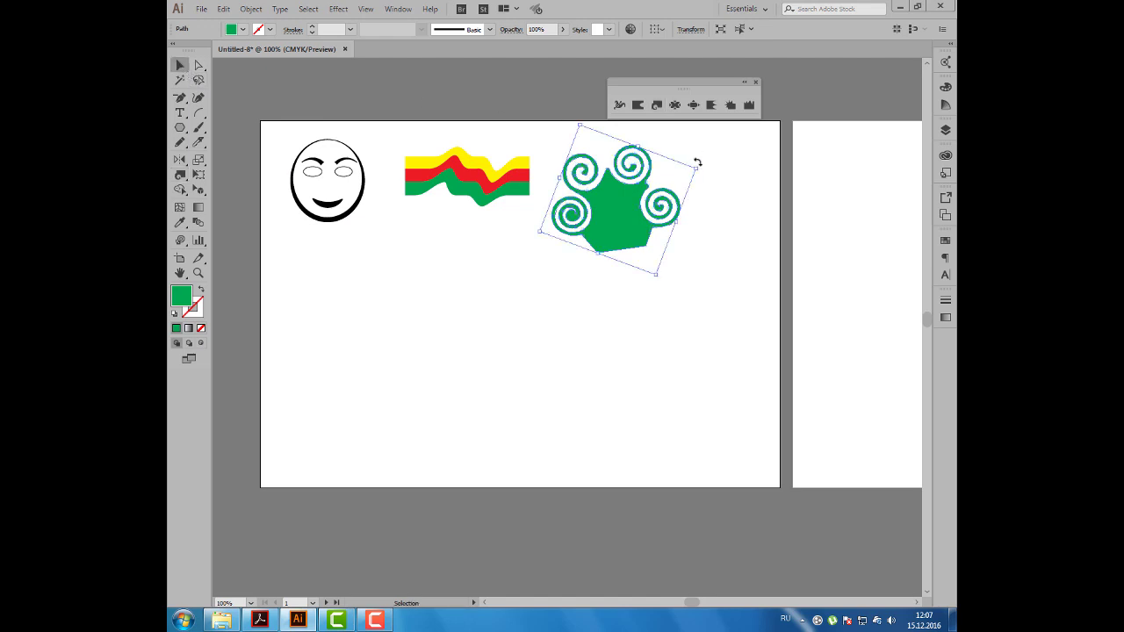
{"action": "left_click_drag", "start_coordinate": [697, 162], "coordinate": [711, 181]}
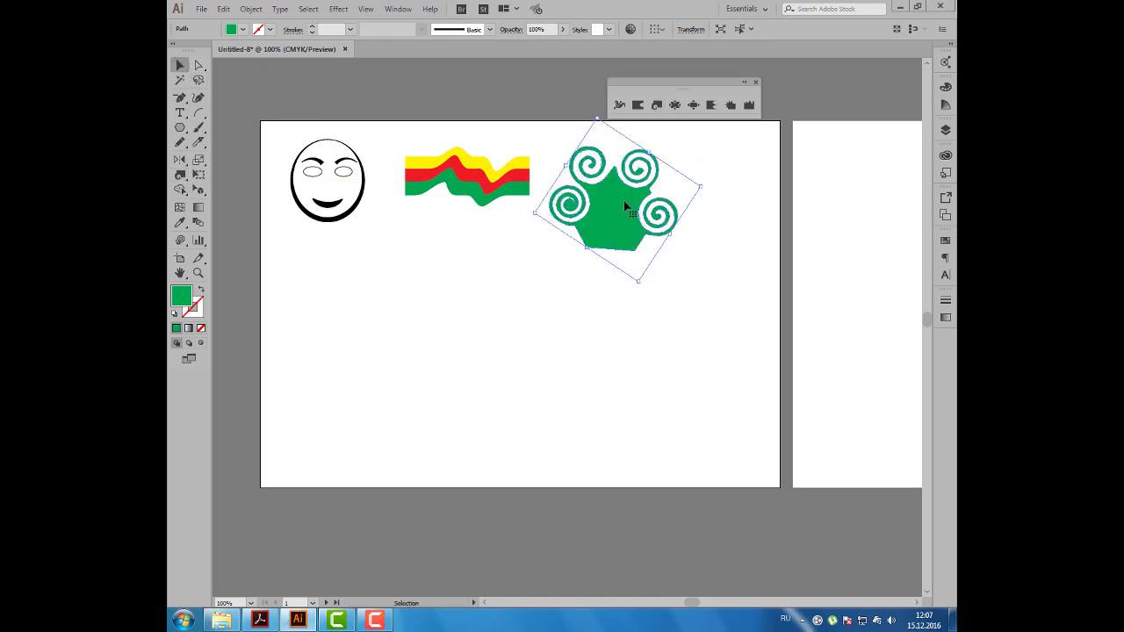
{"action": "left_click_drag", "start_coordinate": [625, 205], "coordinate": [638, 206]}
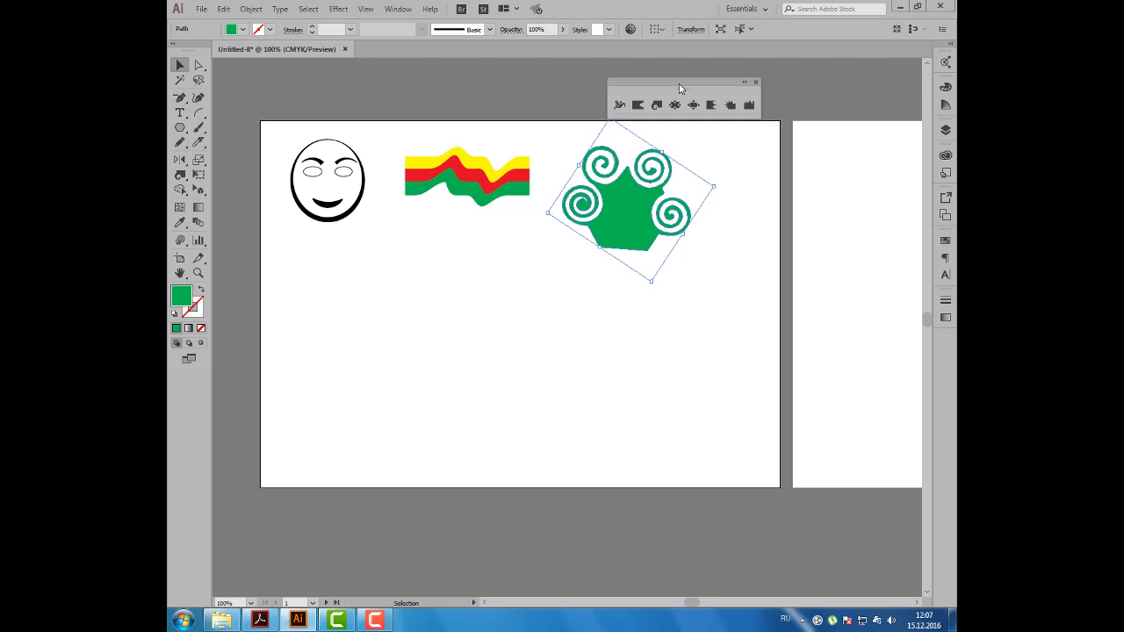
{"action": "left_click_drag", "start_coordinate": [650, 275], "coordinate": [645, 255]}
{"action": "left_click", "coordinate": [376, 216]}
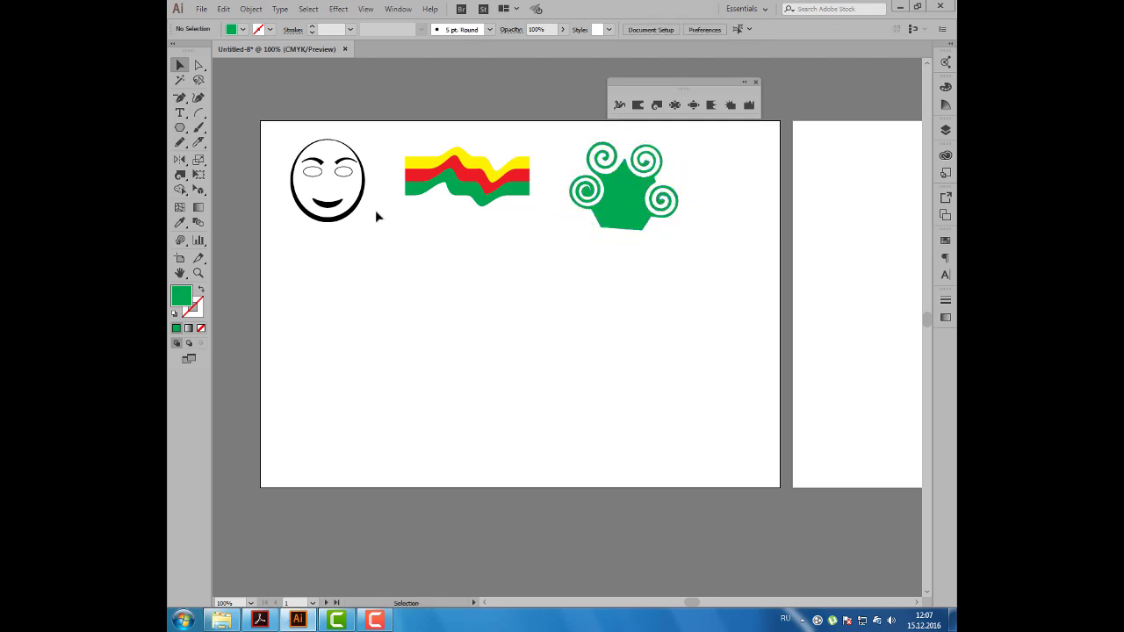
Draw a tan-filled rectangle below the face.
{"action": "left_click_drag", "start_coordinate": [182, 128], "coordinate": [220, 126]}
{"action": "left_click_drag", "start_coordinate": [325, 246], "coordinate": [382, 369]}
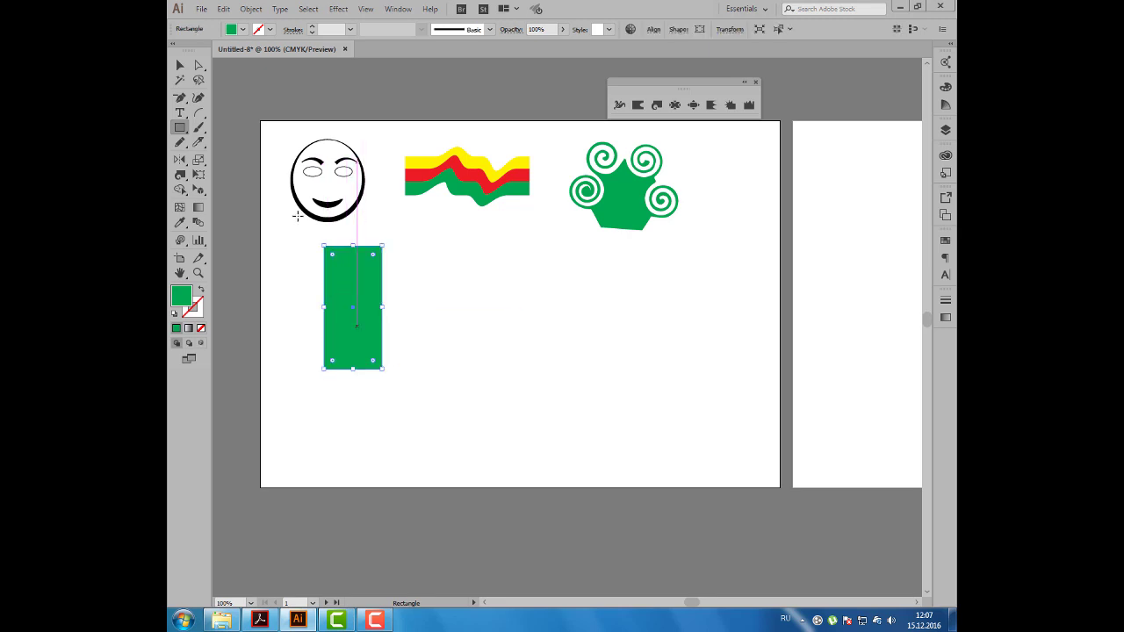
{"action": "left_click", "coordinate": [243, 30]}
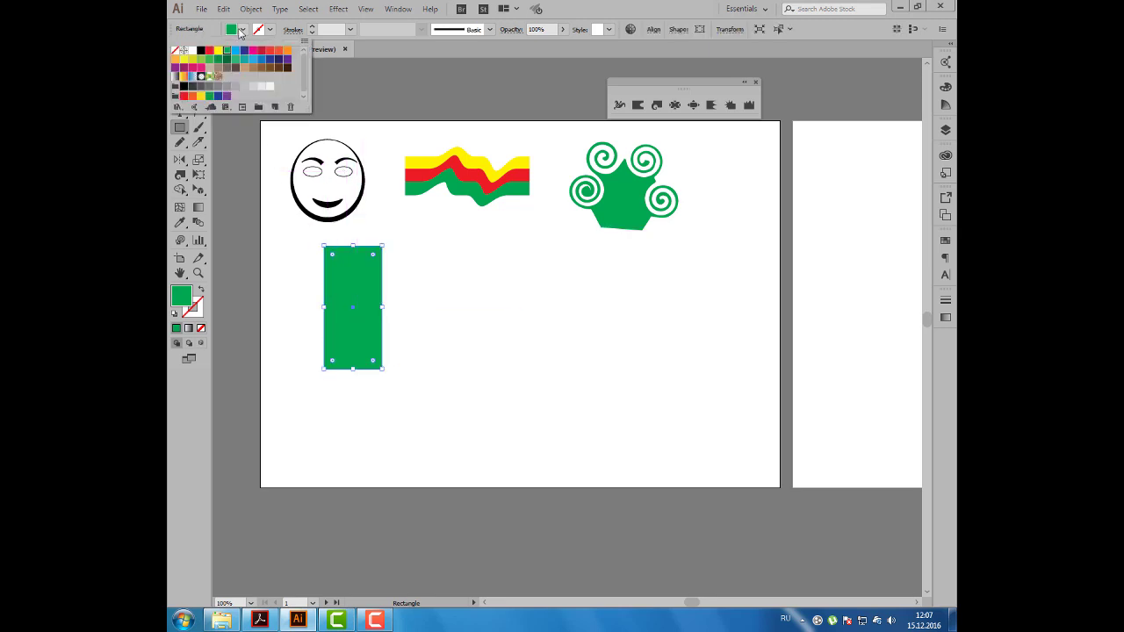
{"action": "left_click", "coordinate": [244, 68]}
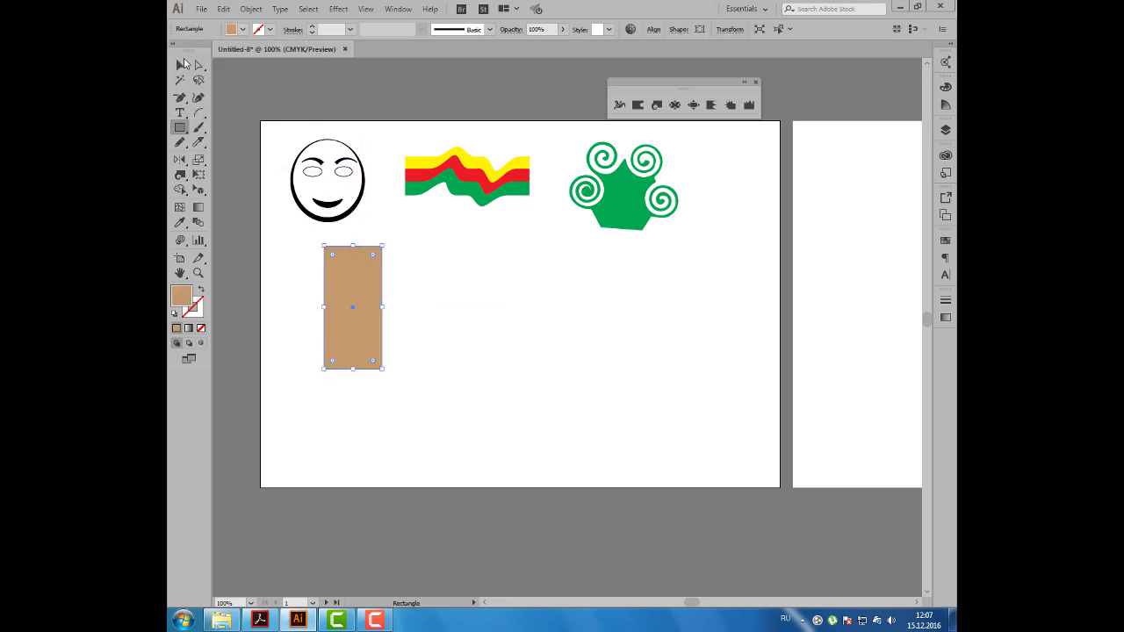
Pinch the rectangle's middle inward with the Pucker tool into an hourglass.
{"action": "left_click", "coordinate": [178, 67]}
{"action": "left_click", "coordinate": [675, 105]}
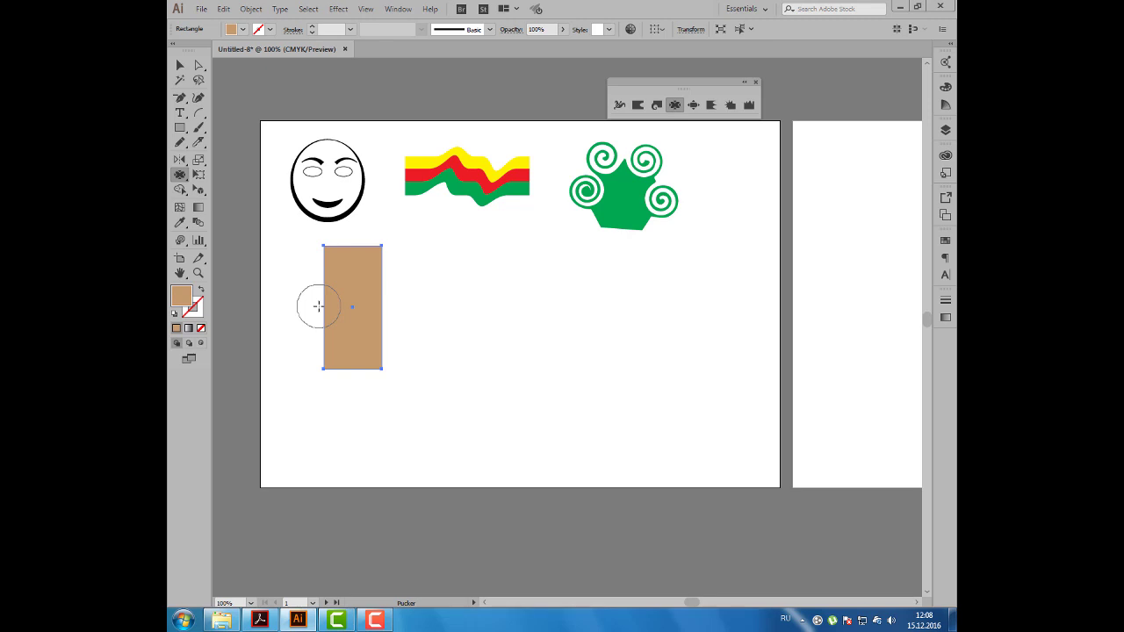
{"action": "left_click_drag", "start_coordinate": [318, 306], "coordinate": [352, 305]}
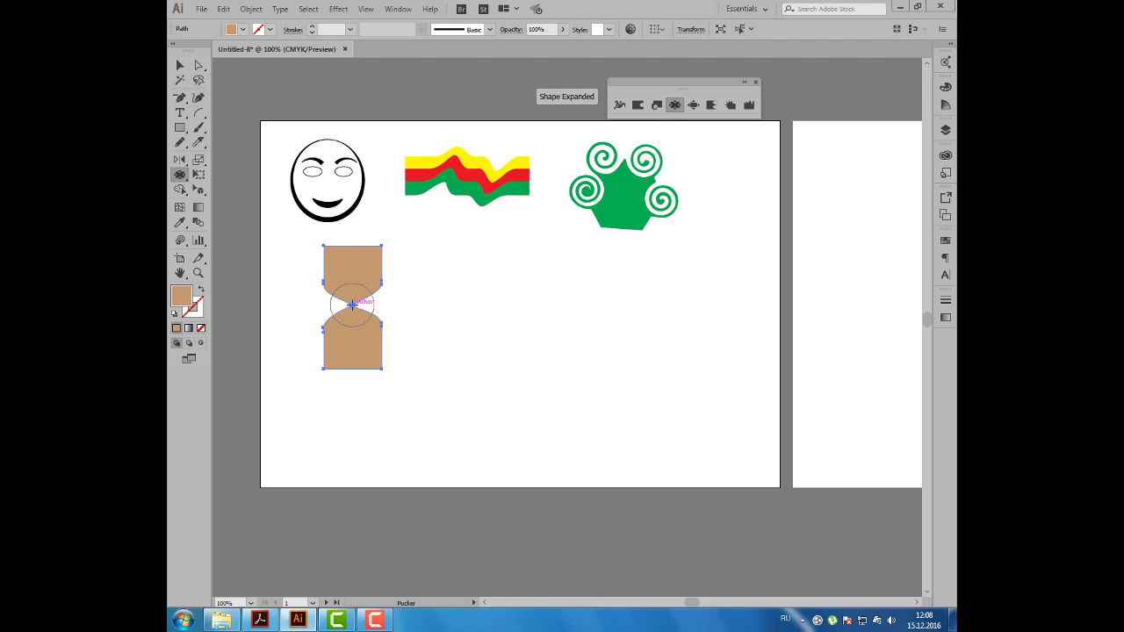
{"action": "left_click", "coordinate": [180, 65]}
{"action": "left_click", "coordinate": [227, 117]}
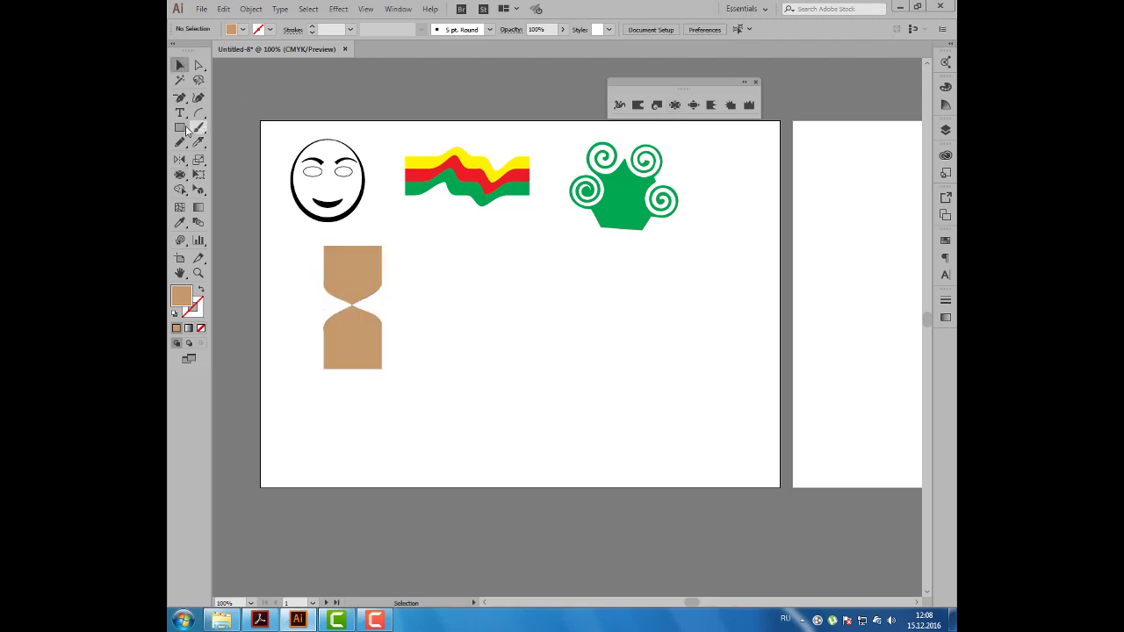
{"action": "left_click", "coordinate": [180, 127]}
Add dark grey-brown thin bars along both the left and right edges of the hourglass.
{"action": "left_click_drag", "start_coordinate": [324, 247], "coordinate": [327, 369]}
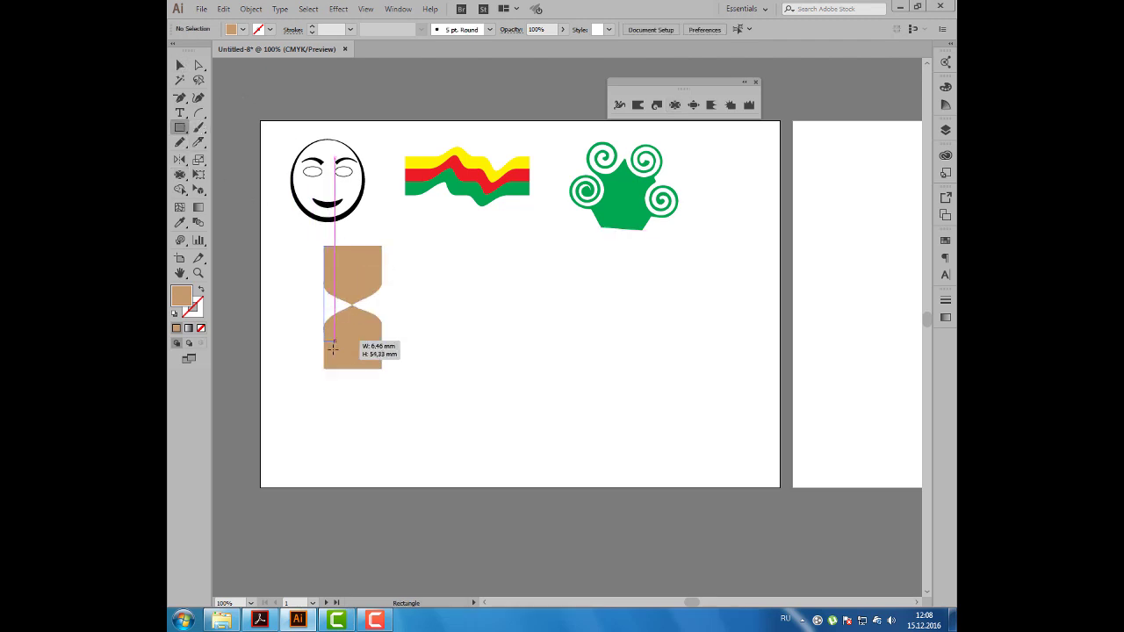
{"action": "left_click", "coordinate": [242, 29]}
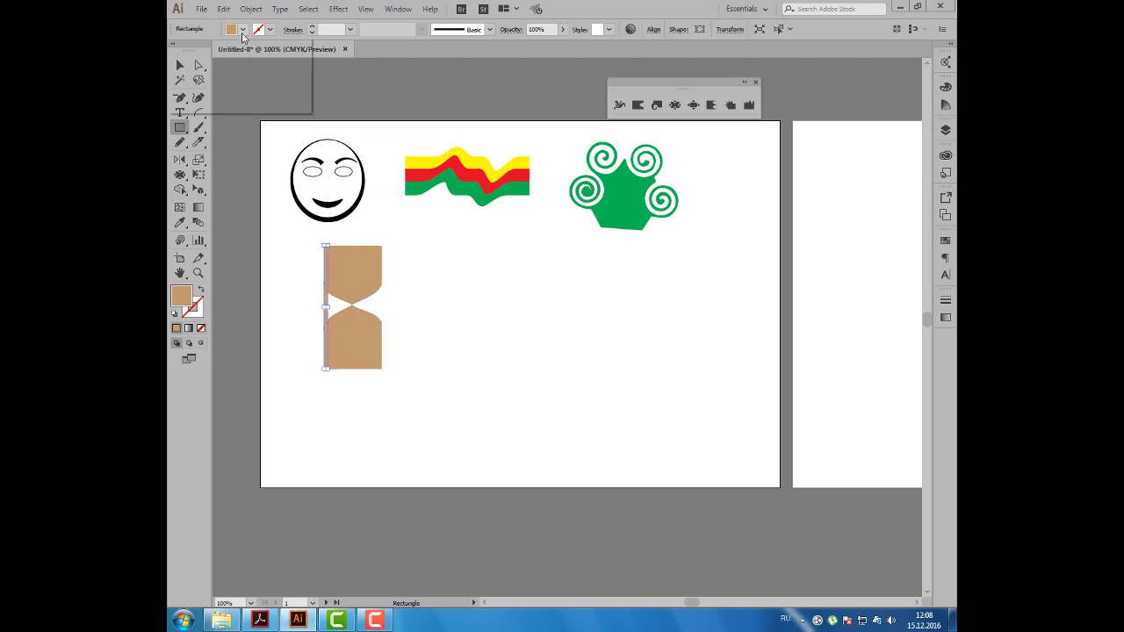
{"action": "left_click", "coordinate": [225, 69]}
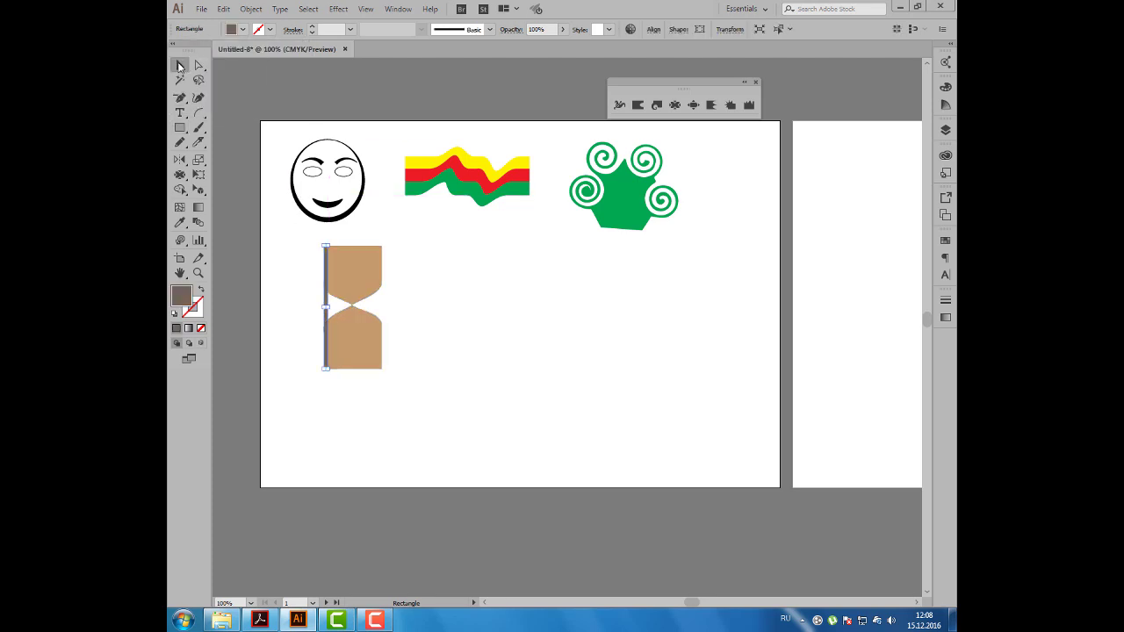
{"action": "left_click", "coordinate": [180, 65]}
{"action": "left_click", "coordinate": [402, 244]}
{"action": "left_click_drag", "start_coordinate": [324, 285], "coordinate": [379, 293]}
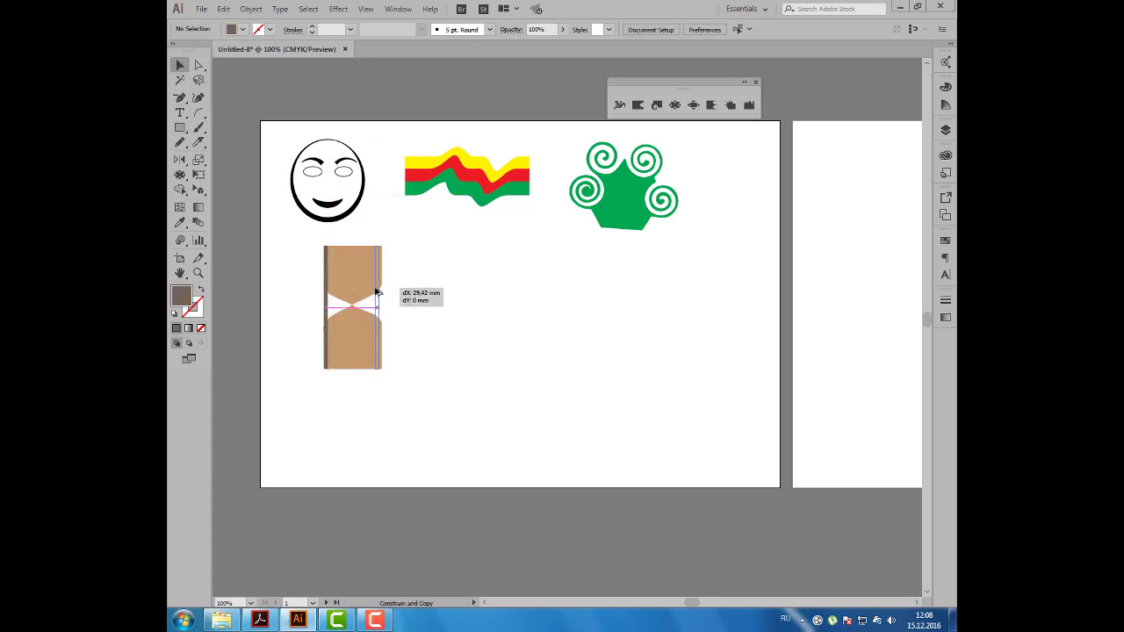
Group the hourglass with its bars, shrink the group and move it left.
{"action": "left_click_drag", "start_coordinate": [406, 251], "coordinate": [314, 339]}
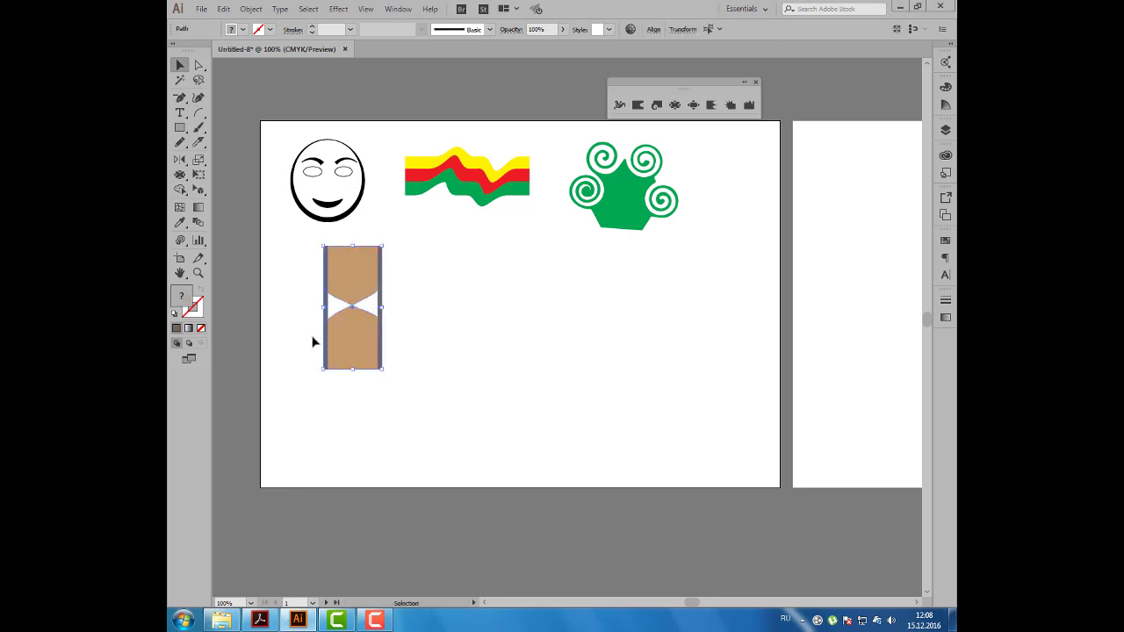
{"action": "key", "text": "ctrl+g"}
{"action": "left_click_drag", "start_coordinate": [381, 369], "coordinate": [360, 321]}
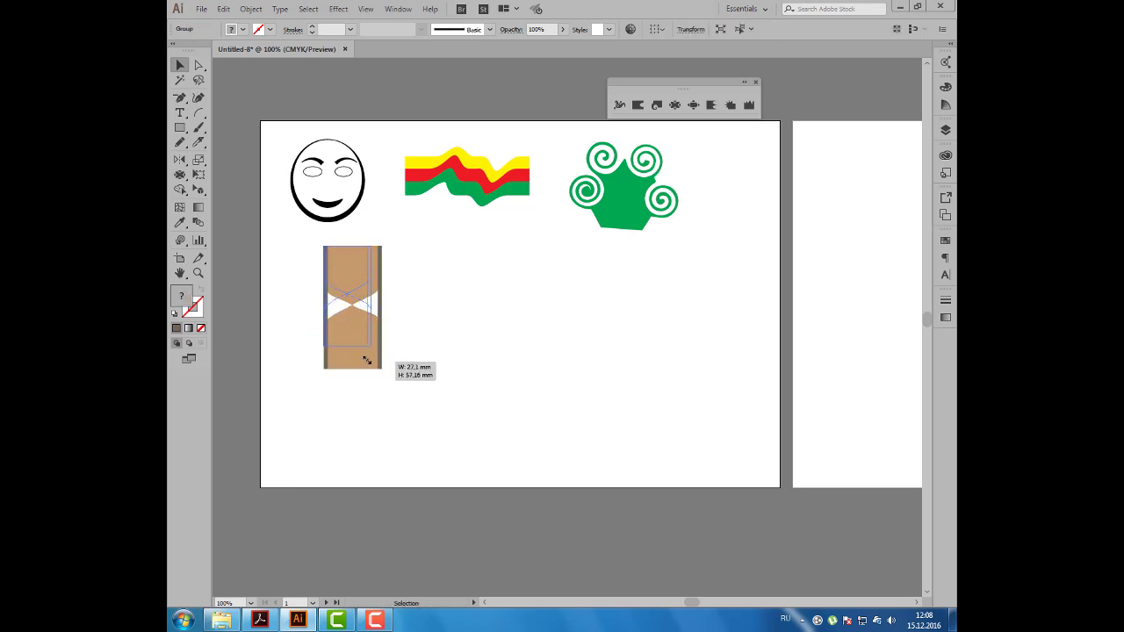
{"action": "left_click_drag", "start_coordinate": [341, 271], "coordinate": [312, 268]}
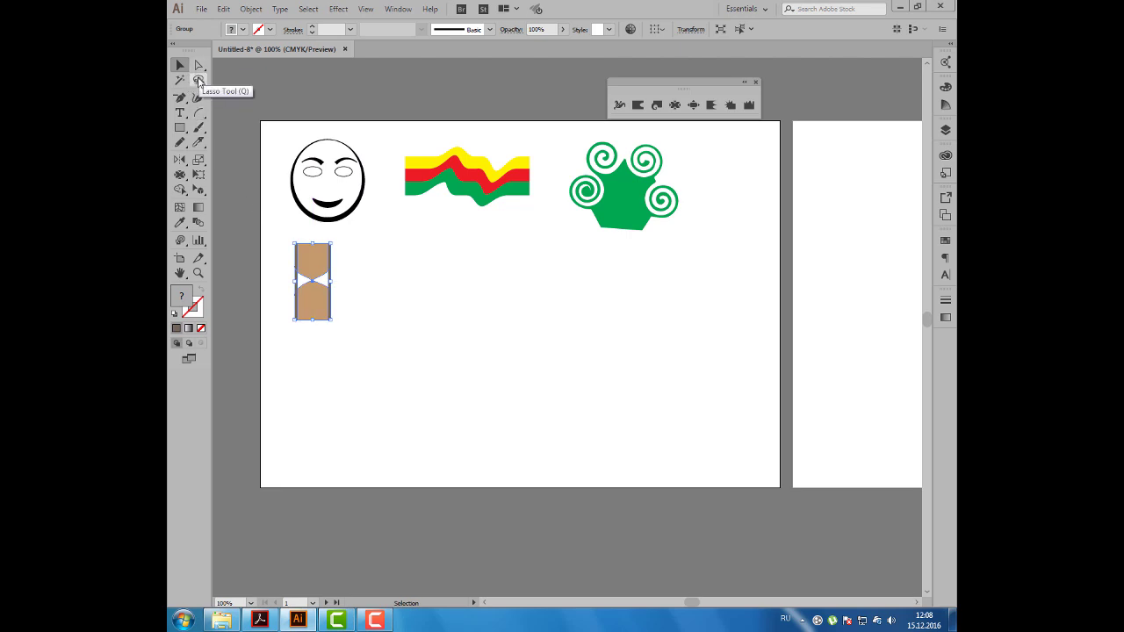
{"action": "left_click", "coordinate": [180, 100]}
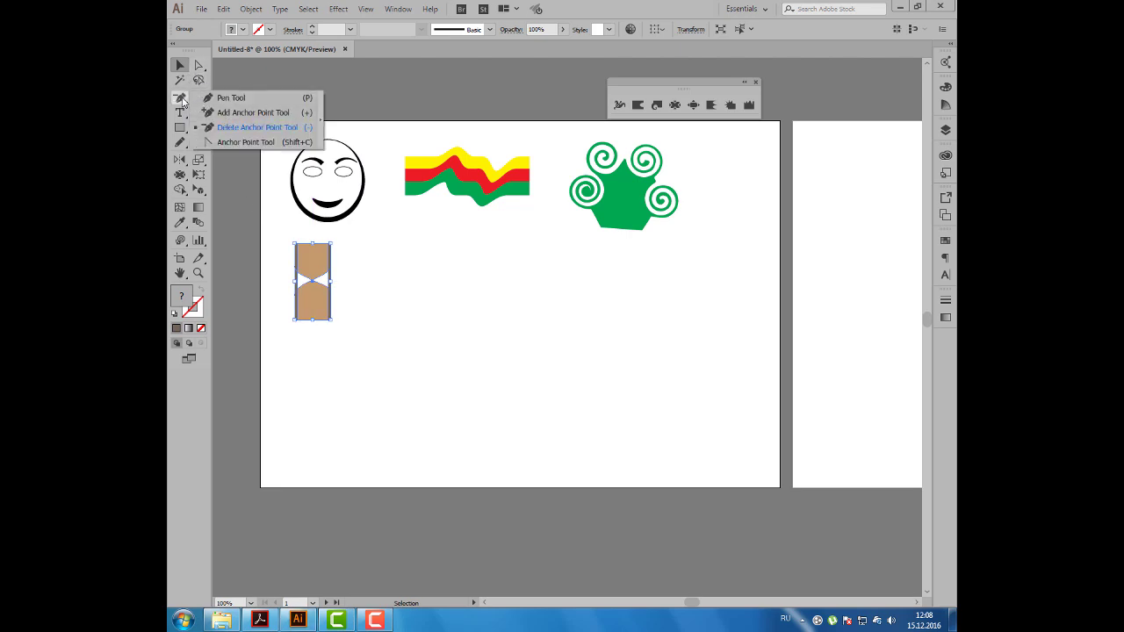
{"action": "left_click", "coordinate": [182, 67]}
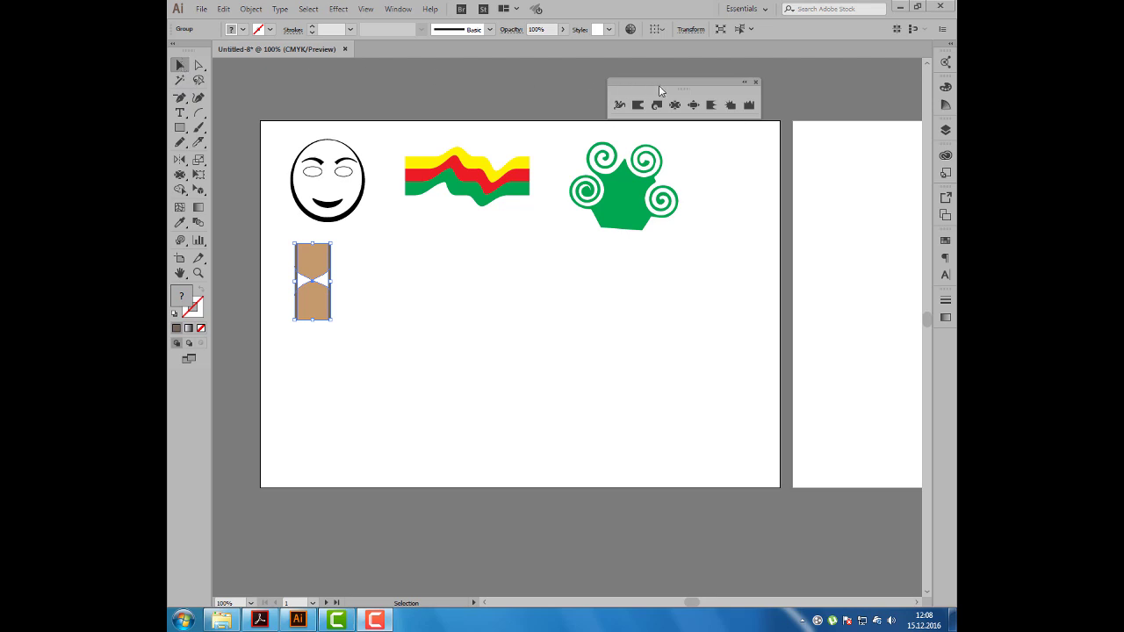
Draw a 40 mm square to the right of the hourglass.
{"action": "left_click", "coordinate": [181, 128]}
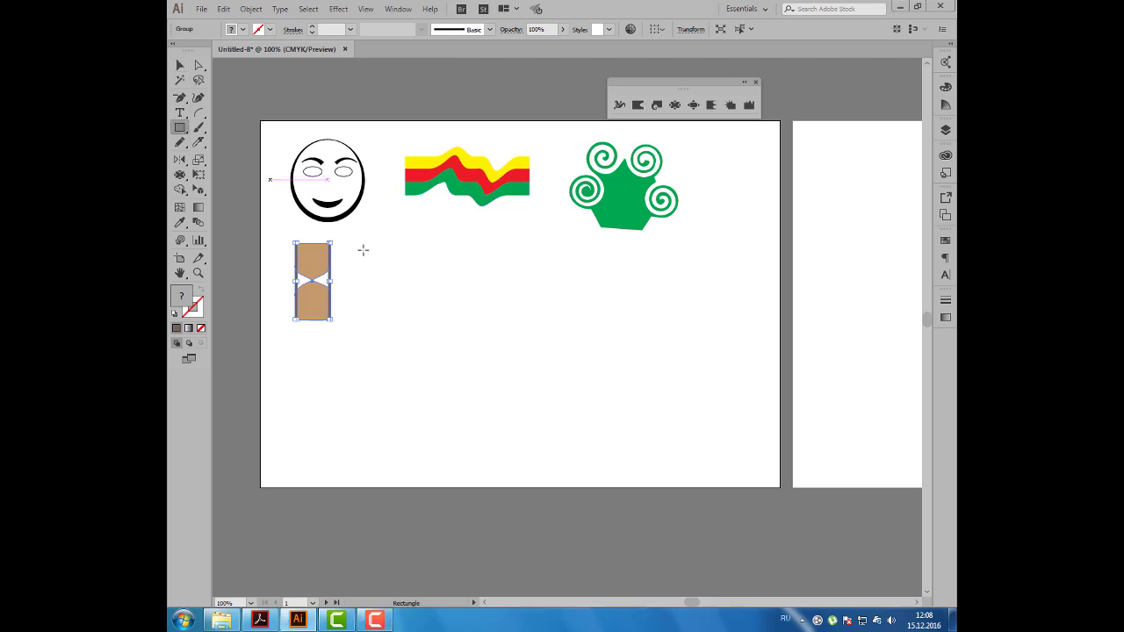
{"action": "left_click_drag", "start_coordinate": [394, 249], "coordinate": [463, 318]}
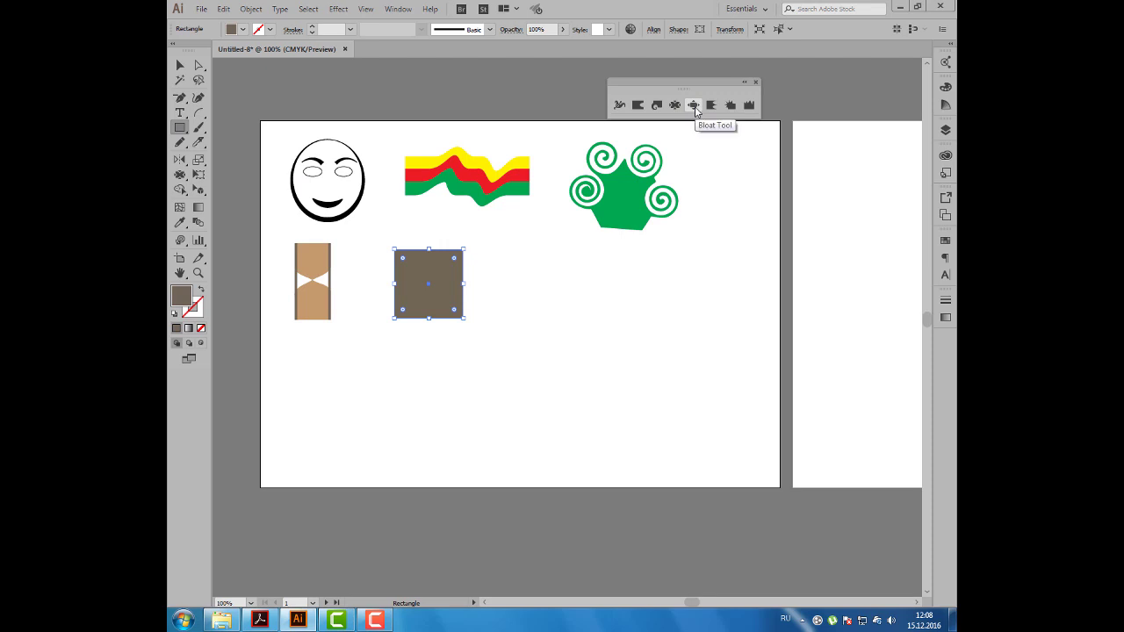
{"action": "left_click", "coordinate": [694, 105]}
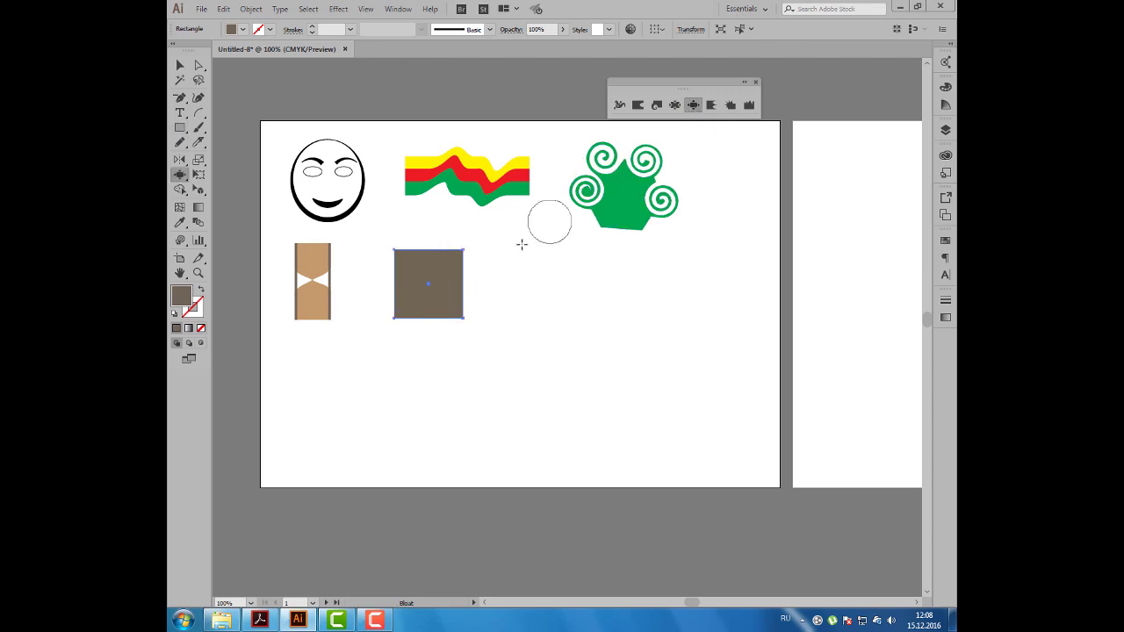
Set the Bloat tool brush width and height to 15 mm.
{"action": "double_click", "coordinate": [693, 105]}
{"action": "type", "text": "15"}
{"action": "key", "text": "Tab"}
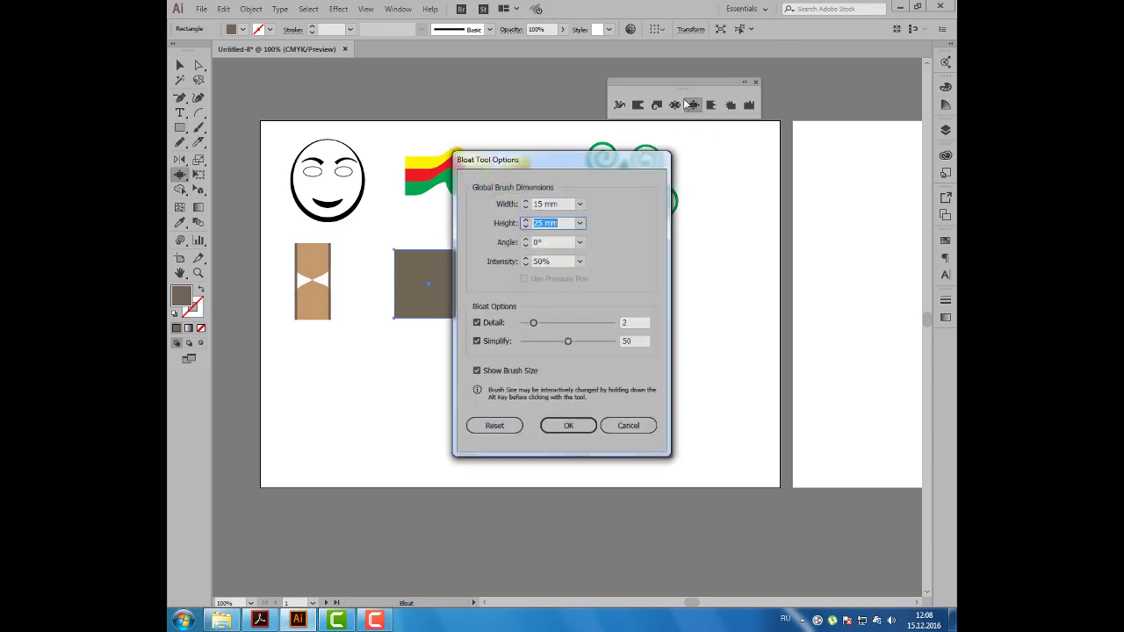
{"action": "type", "text": "15"}
{"action": "left_click", "coordinate": [567, 424]}
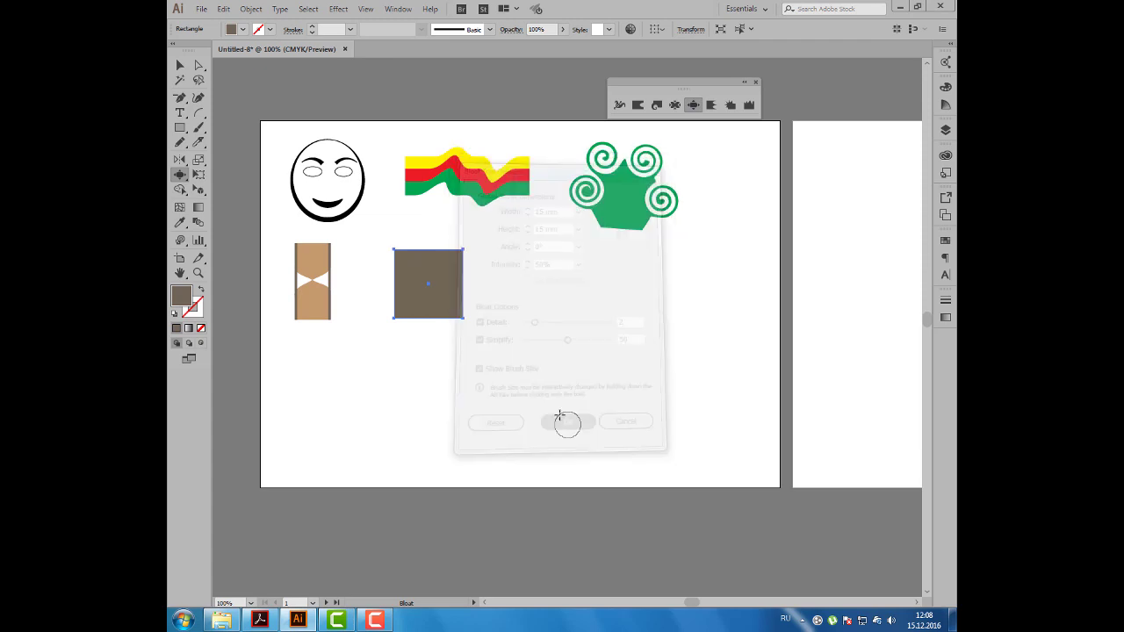
{"action": "left_click", "coordinate": [242, 29]}
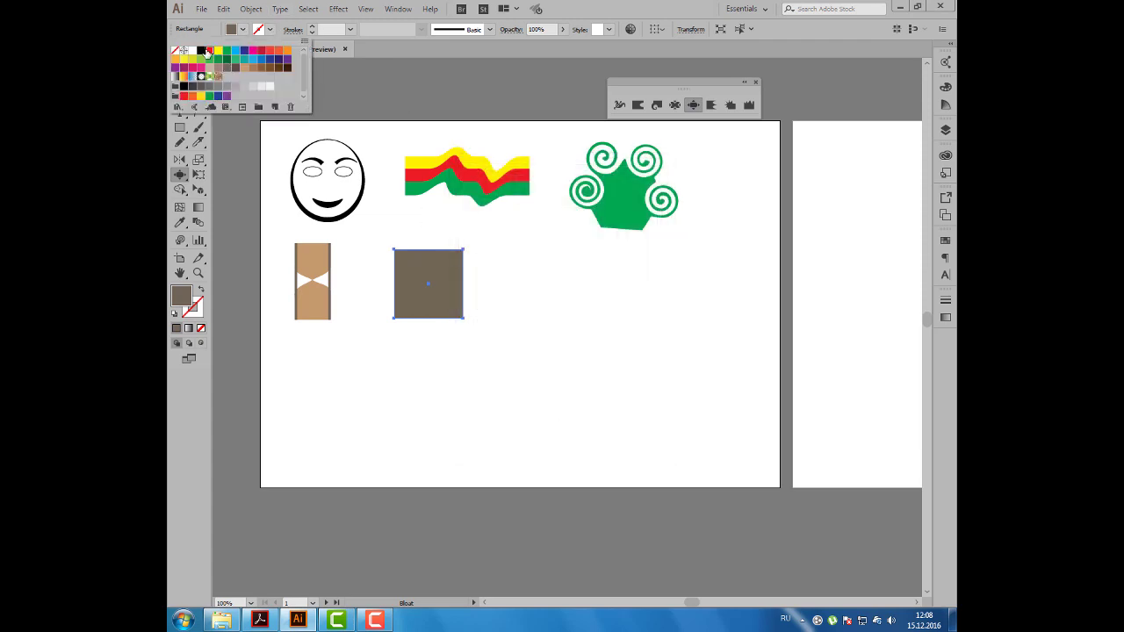
Fill the square red and bloat a bump on its top and a notch in its right edge.
{"action": "left_click", "coordinate": [210, 50]}
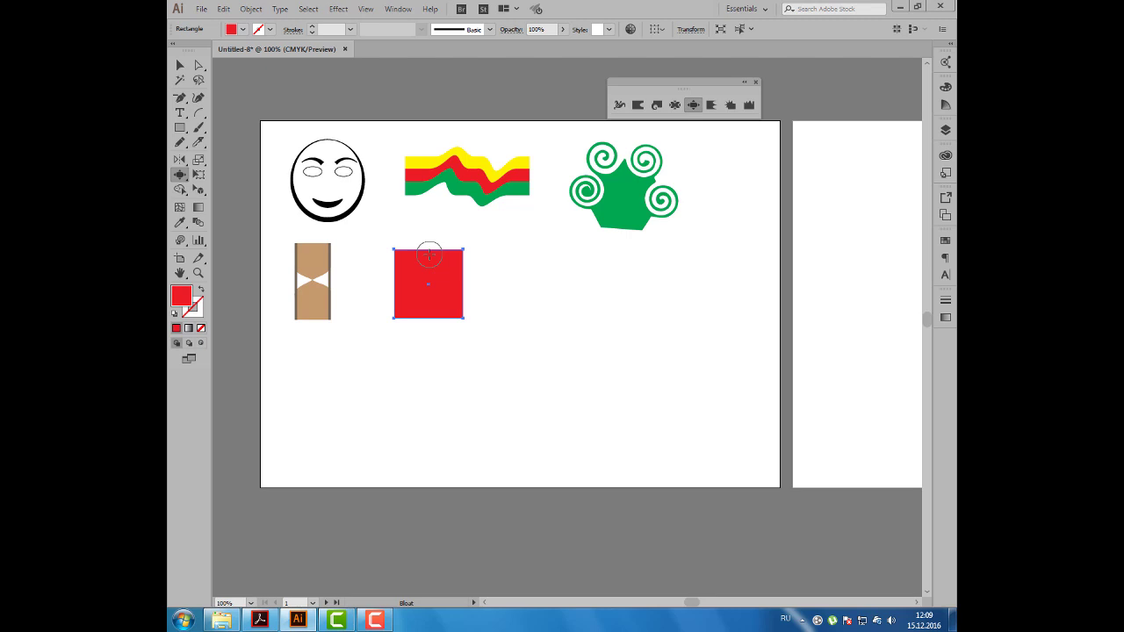
{"action": "left_click_drag", "start_coordinate": [428, 254], "coordinate": [428, 255]}
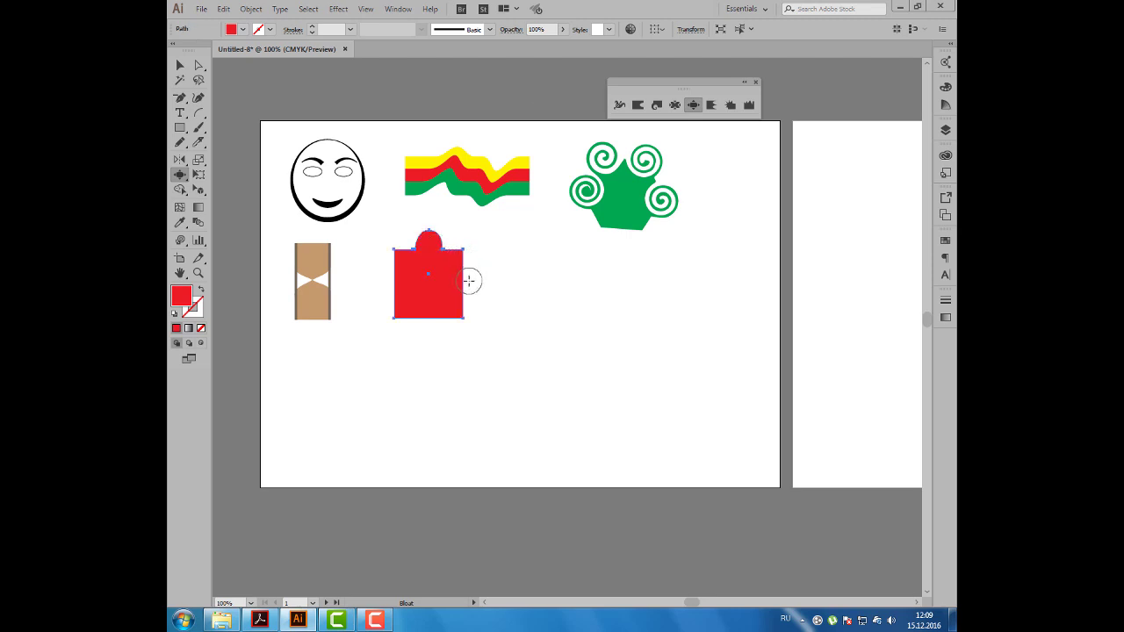
{"action": "mouse_move", "coordinate": [469, 281]}
{"action": "left_mouse_down"}
{"action": "mouse_move", "coordinate": [450, 281]}
{"action": "mouse_move", "coordinate": [427, 327]}
{"action": "left_mouse_up"}
Tilt the red puzzle piece counter-clockwise, then deselect it.
{"action": "left_click", "coordinate": [180, 65]}
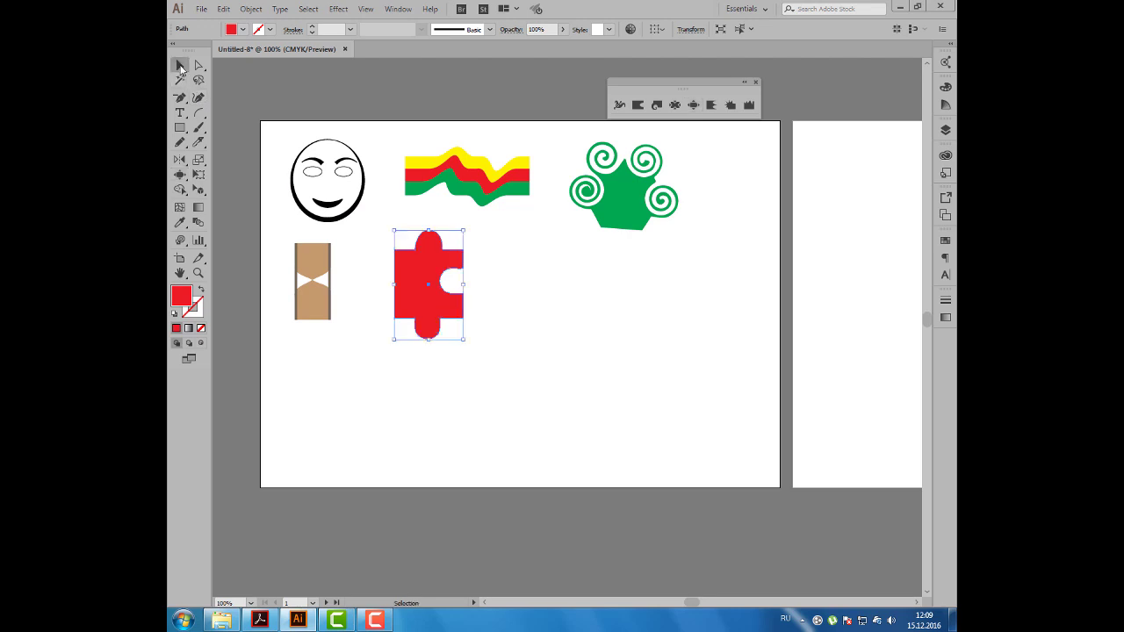
{"action": "left_click_drag", "start_coordinate": [466, 228], "coordinate": [427, 257]}
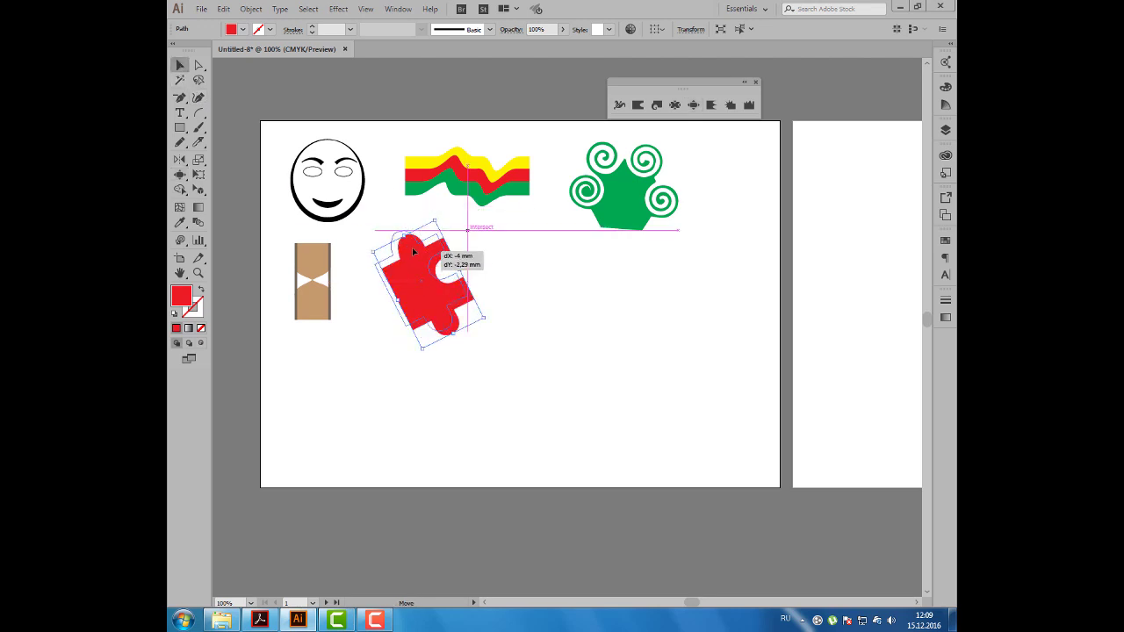
{"action": "key", "text": "ctrl+z"}
{"action": "left_click", "coordinate": [735, 127]}
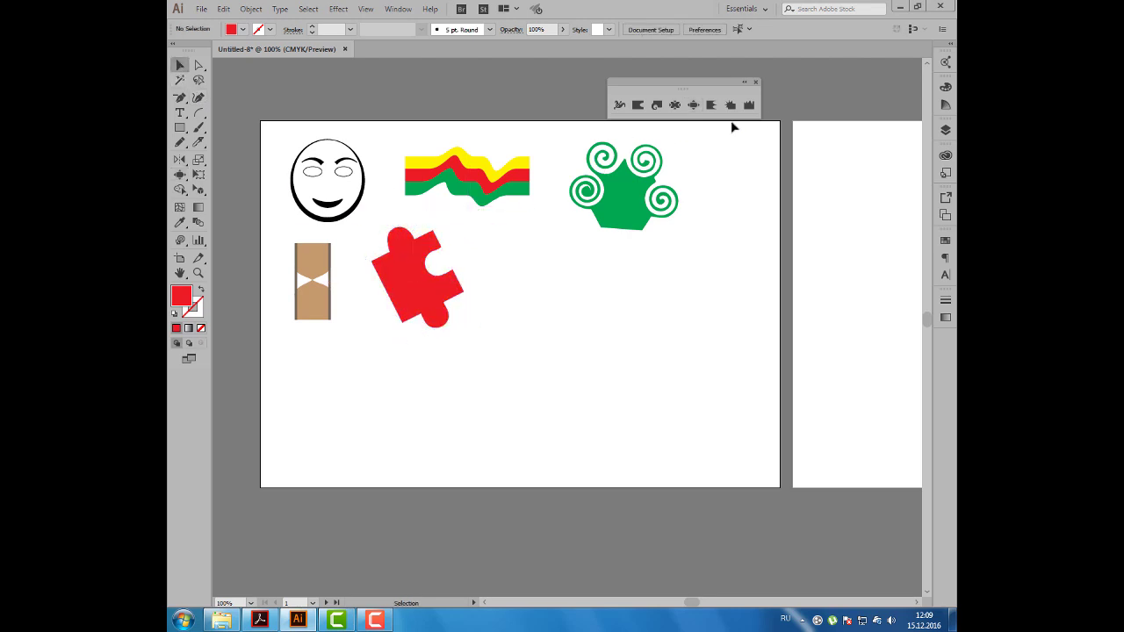
{"action": "left_click", "coordinate": [180, 127]}
Draw a large lower-right rectangle with yellow-green fill and a 2 pt light green stroke.
{"action": "left_click_drag", "start_coordinate": [470, 320], "coordinate": [766, 478]}
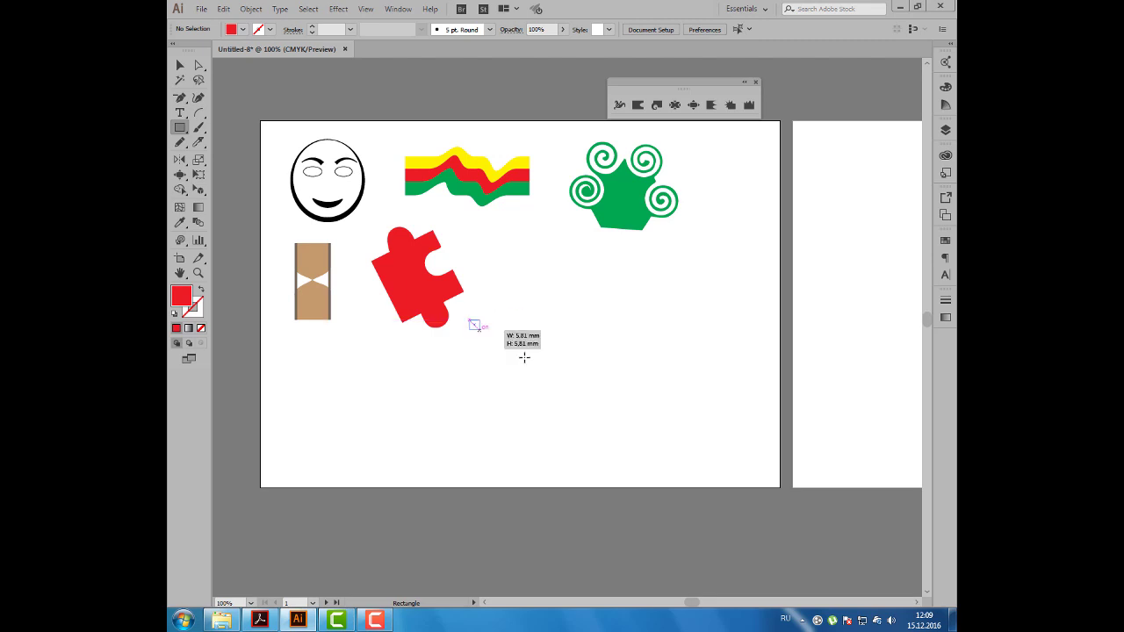
{"action": "left_click", "coordinate": [242, 30]}
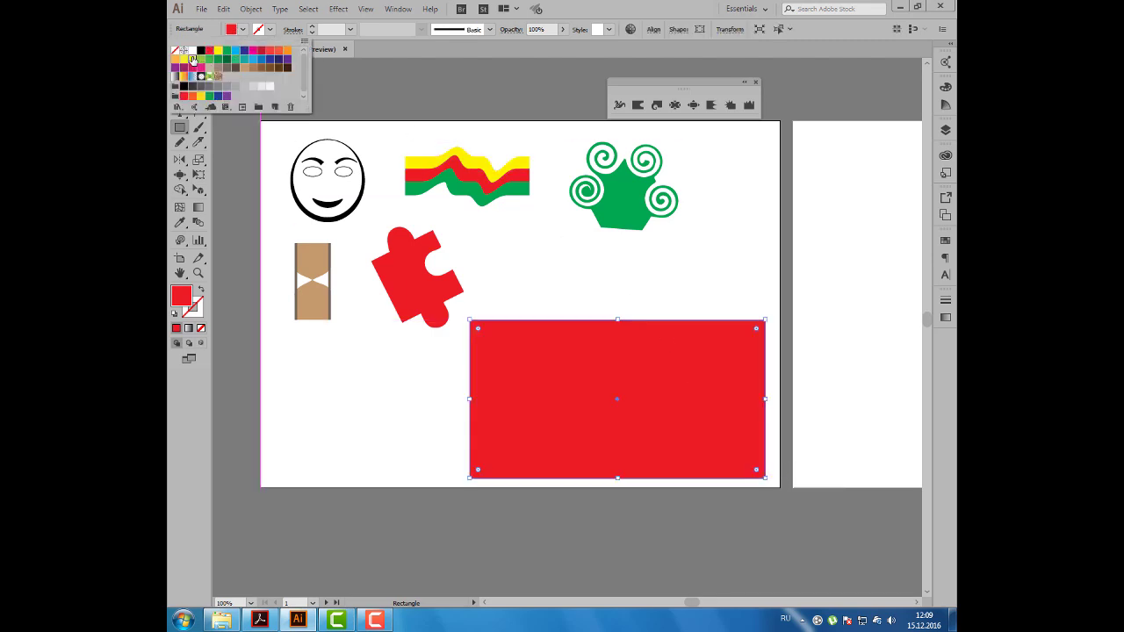
{"action": "left_click", "coordinate": [192, 59]}
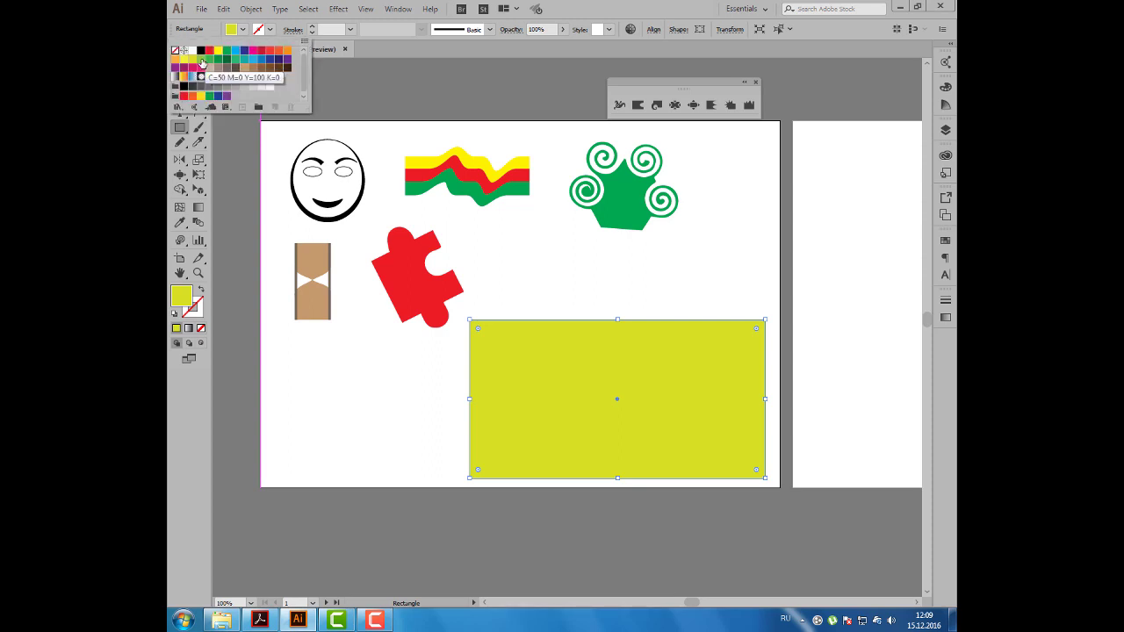
{"action": "left_click", "coordinate": [202, 61], "text": "shift"}
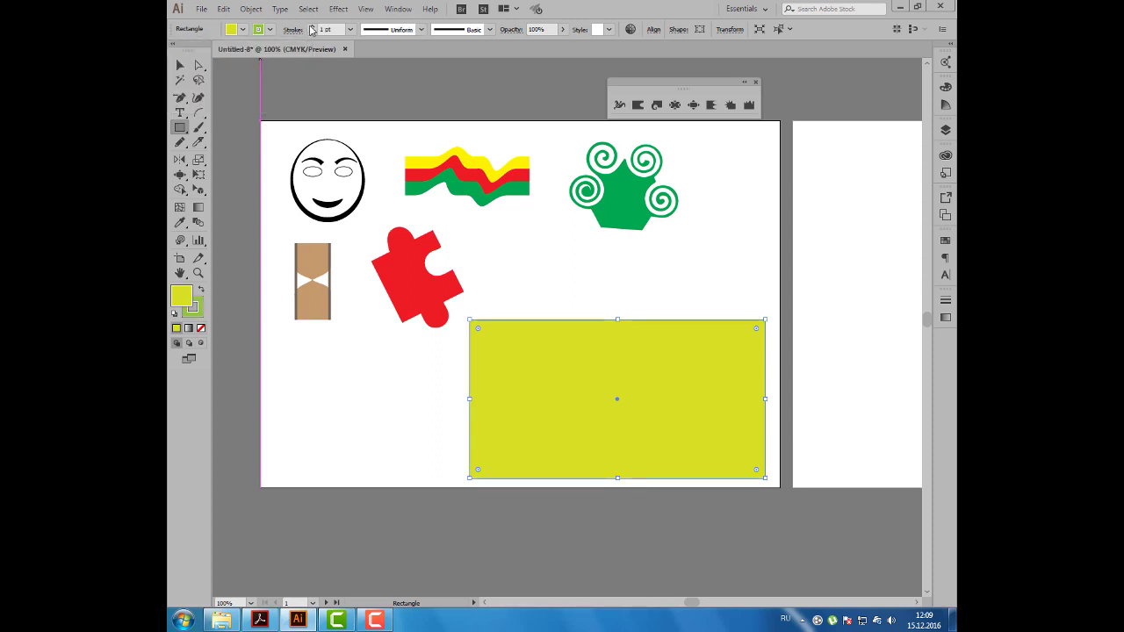
{"action": "left_click", "coordinate": [312, 26]}
{"action": "left_click", "coordinate": [179, 66]}
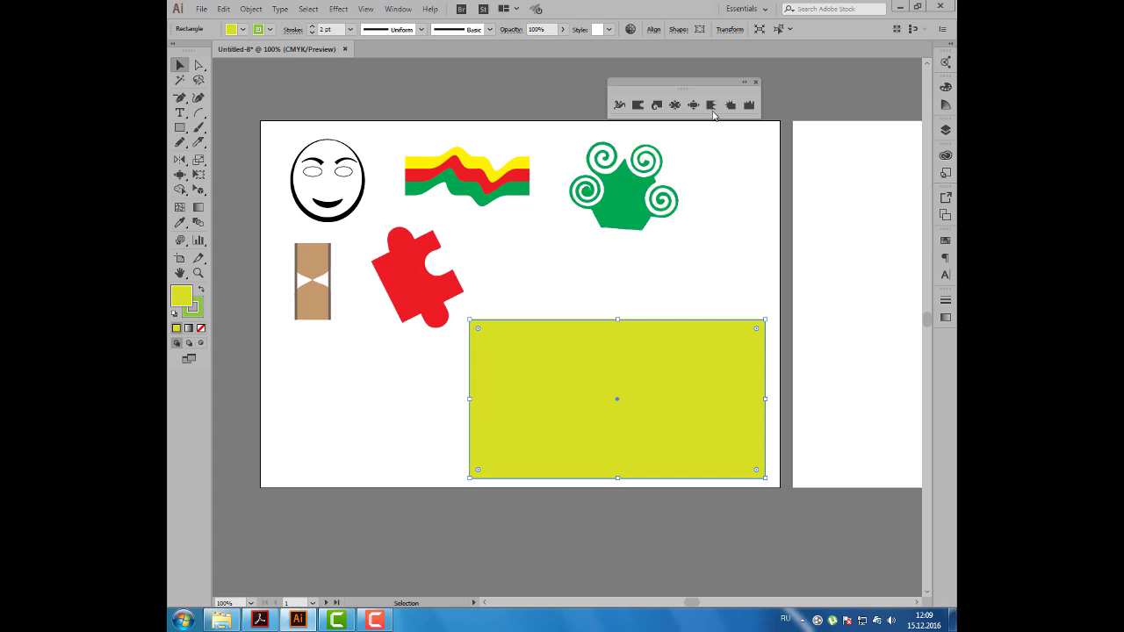
Set the Scallop brush to 45 × 45 mm and scallop three peaks along the rectangle's top edge.
{"action": "left_click", "coordinate": [711, 105]}
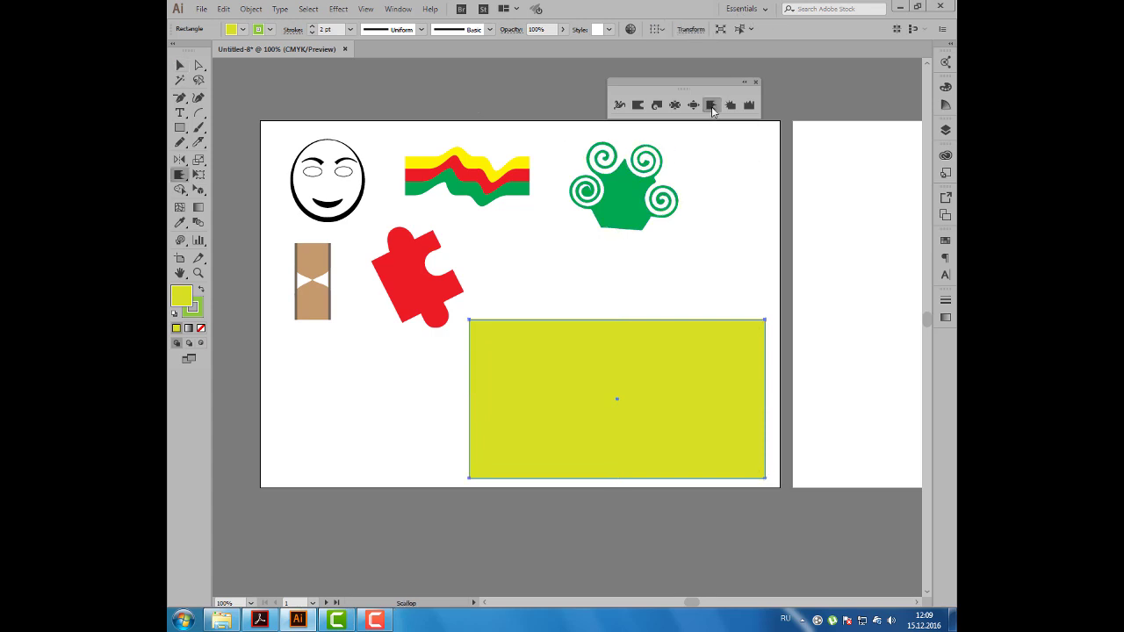
{"action": "double_click", "coordinate": [712, 107]}
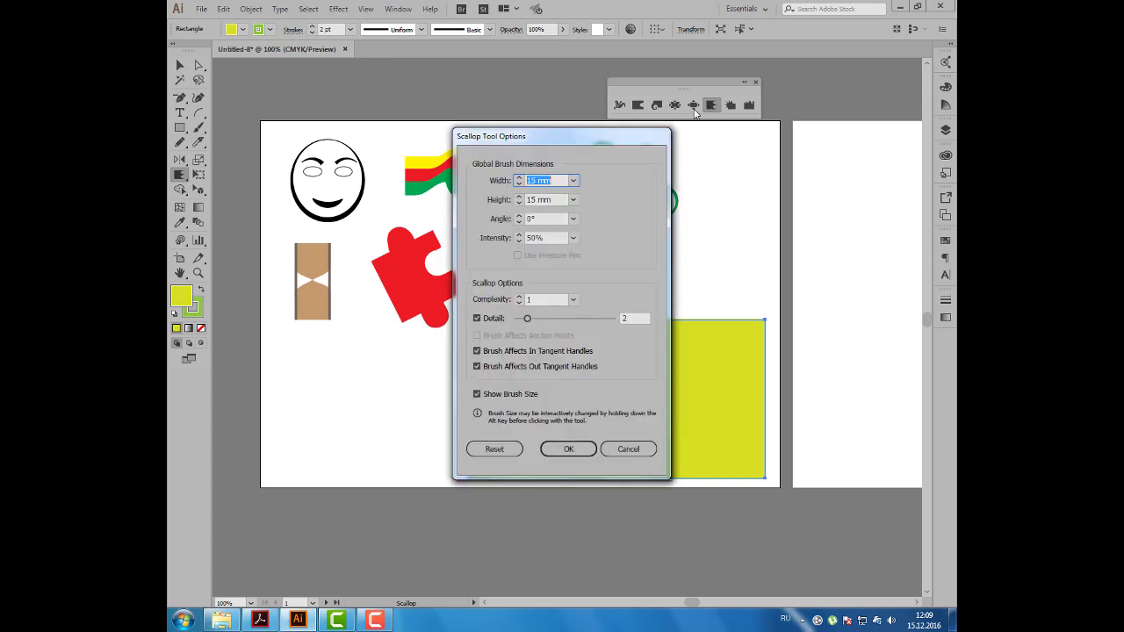
{"action": "type", "text": "45"}
{"action": "key", "text": "Tab"}
{"action": "type", "text": "45"}
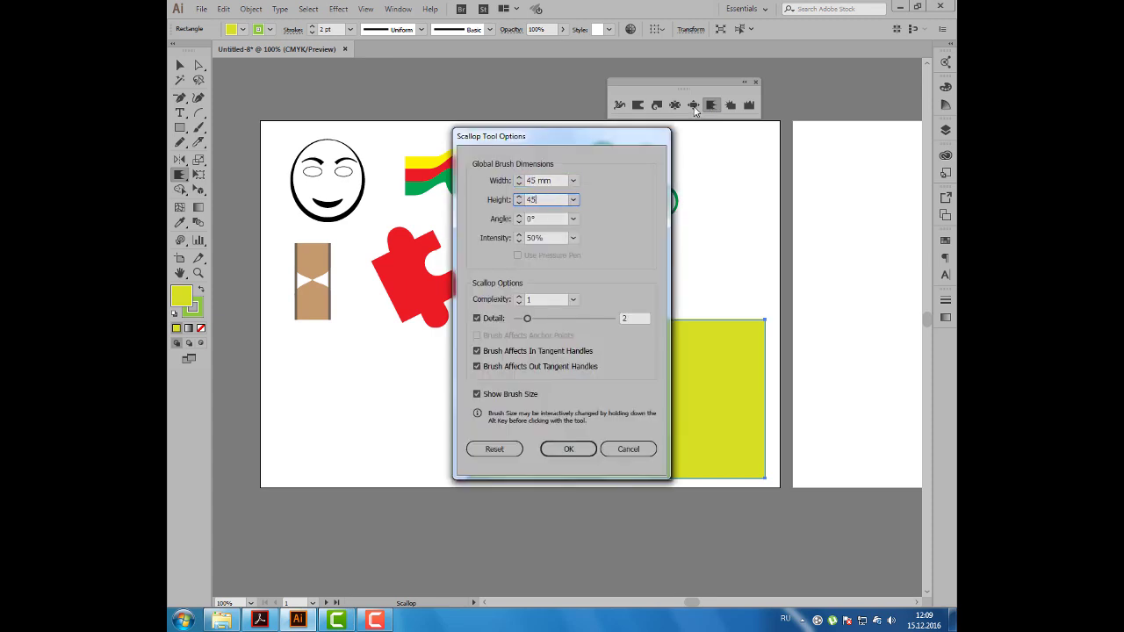
{"action": "key", "text": "Tab"}
{"action": "left_click", "coordinate": [569, 449]}
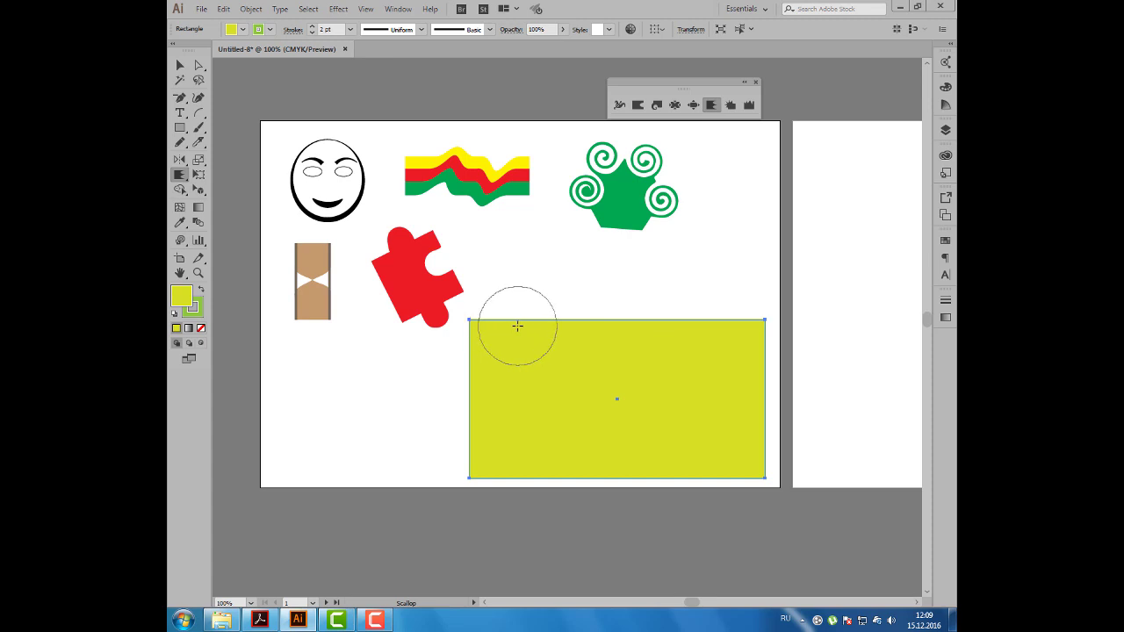
{"action": "left_click_drag", "start_coordinate": [515, 295], "coordinate": [495, 328]}
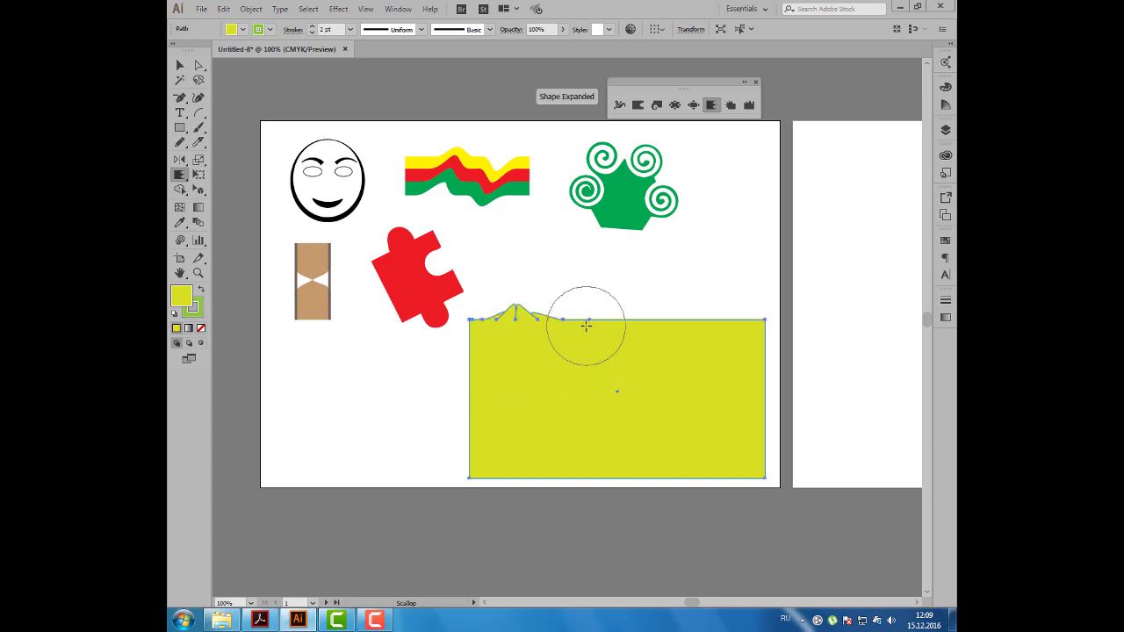
{"action": "mouse_move", "coordinate": [586, 326]}
{"action": "left_mouse_down"}
{"action": "mouse_move", "coordinate": [589, 291]}
{"action": "mouse_move", "coordinate": [572, 238]}
{"action": "left_mouse_up"}
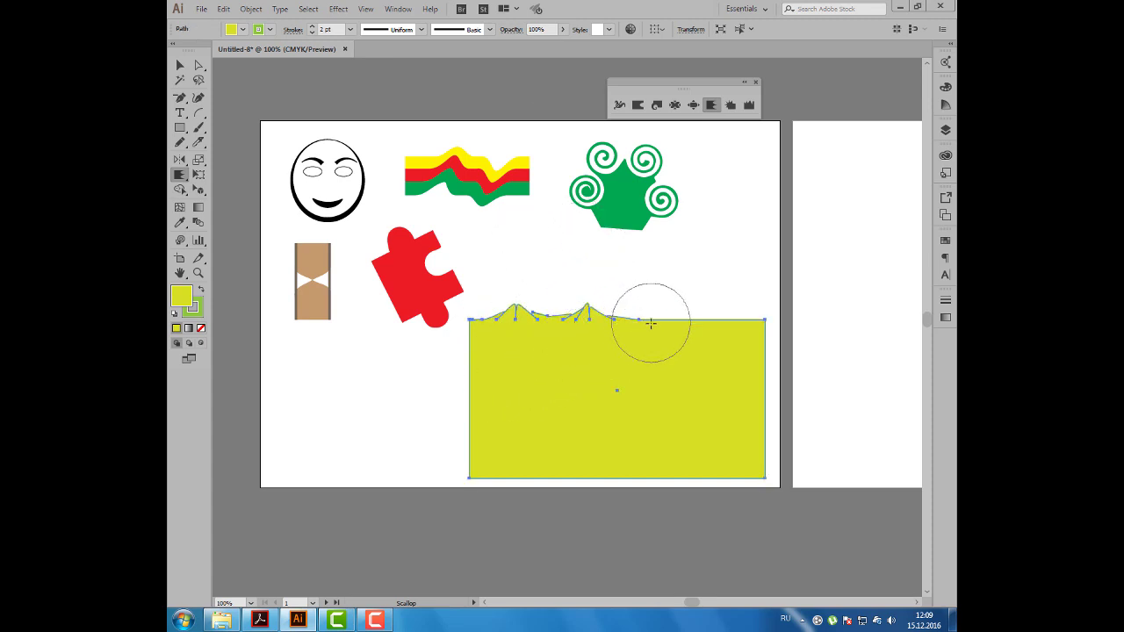
{"action": "left_click_drag", "start_coordinate": [651, 323], "coordinate": [646, 262]}
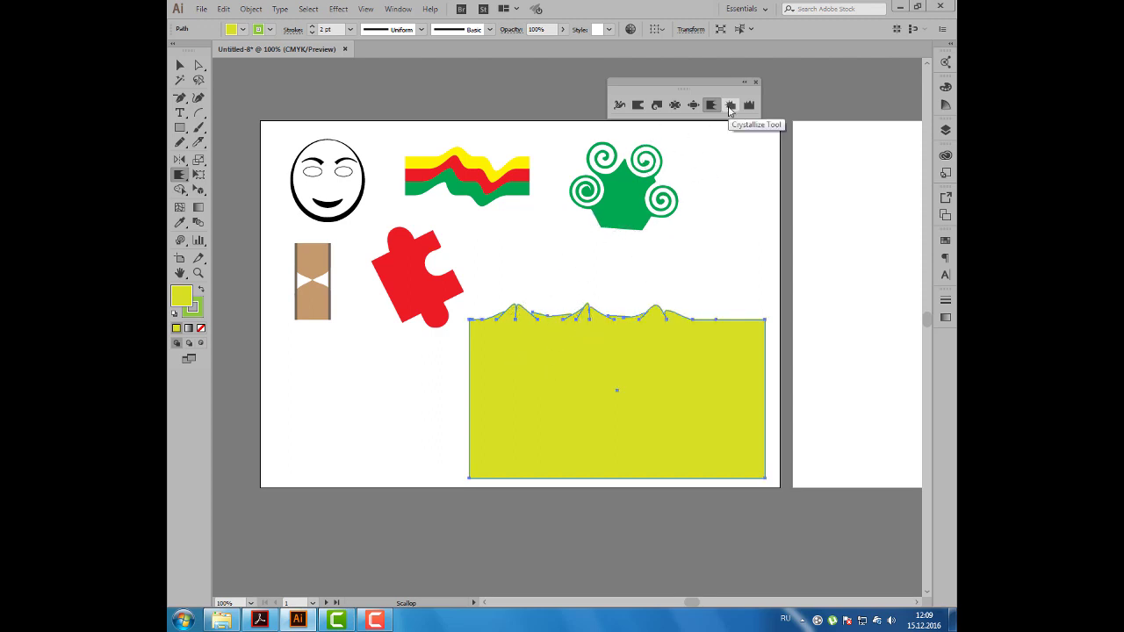
Crystallize the rectangle's top-right corner into spikes, then clear the selection.
{"action": "left_click", "coordinate": [730, 106]}
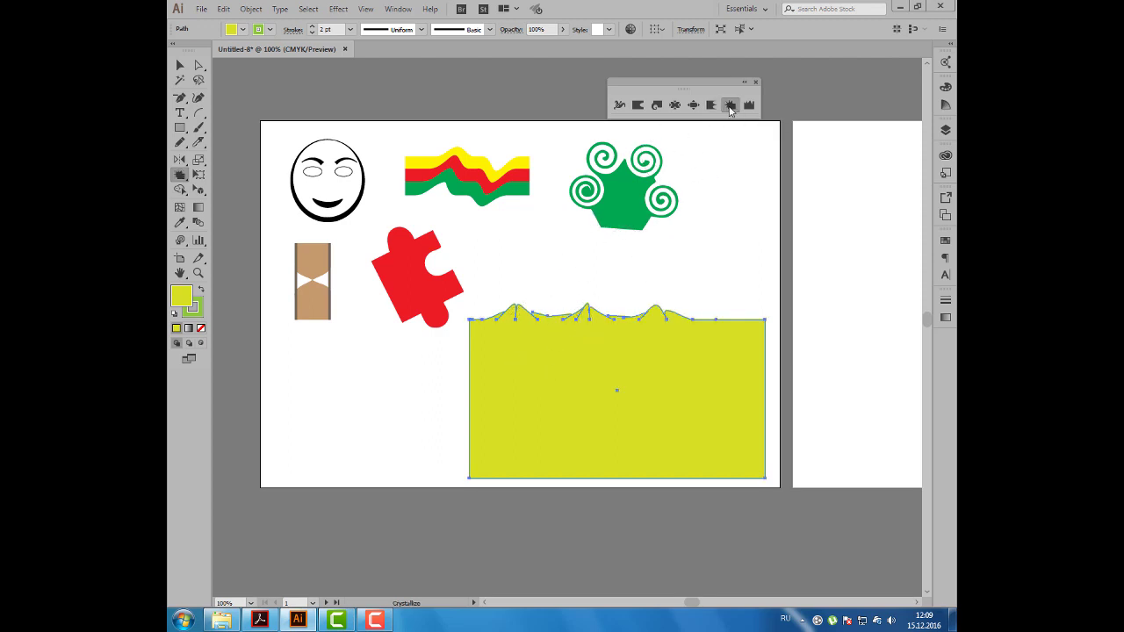
{"action": "mouse_move", "coordinate": [716, 308]}
{"action": "left_mouse_down"}
{"action": "mouse_move", "coordinate": [732, 344]}
{"action": "mouse_move", "coordinate": [753, 326]}
{"action": "mouse_move", "coordinate": [708, 373]}
{"action": "left_mouse_up"}
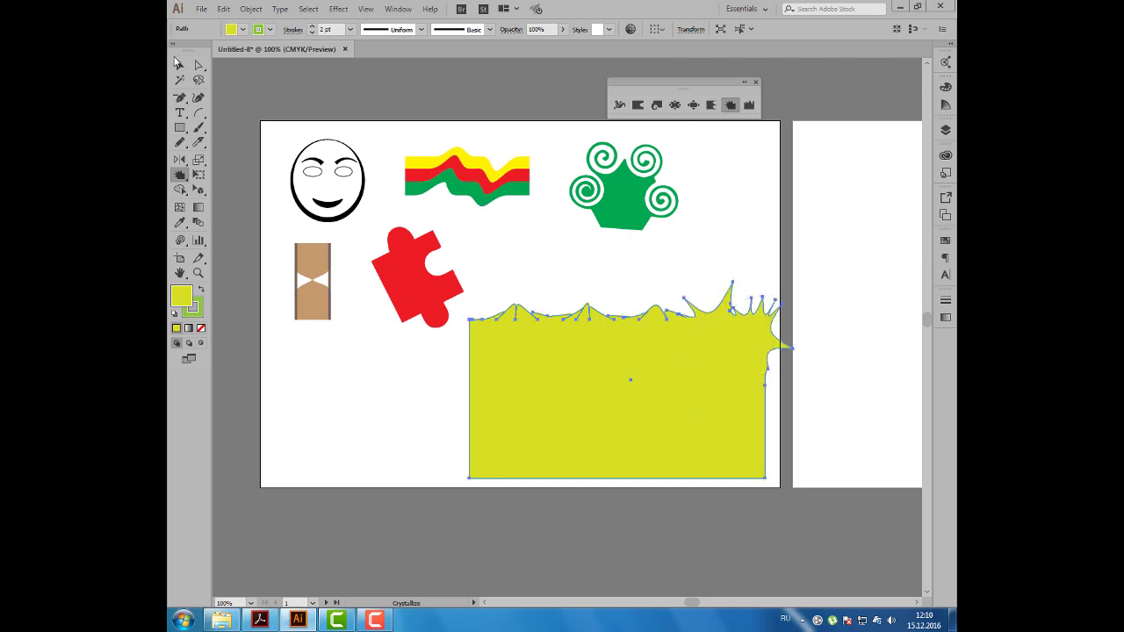
{"action": "left_click", "coordinate": [180, 65]}
{"action": "key", "text": "ctrl+shift+a"}
Add the text 'ЗИМА' below the puzzle piece and enlarge it.
{"action": "left_click", "coordinate": [182, 113]}
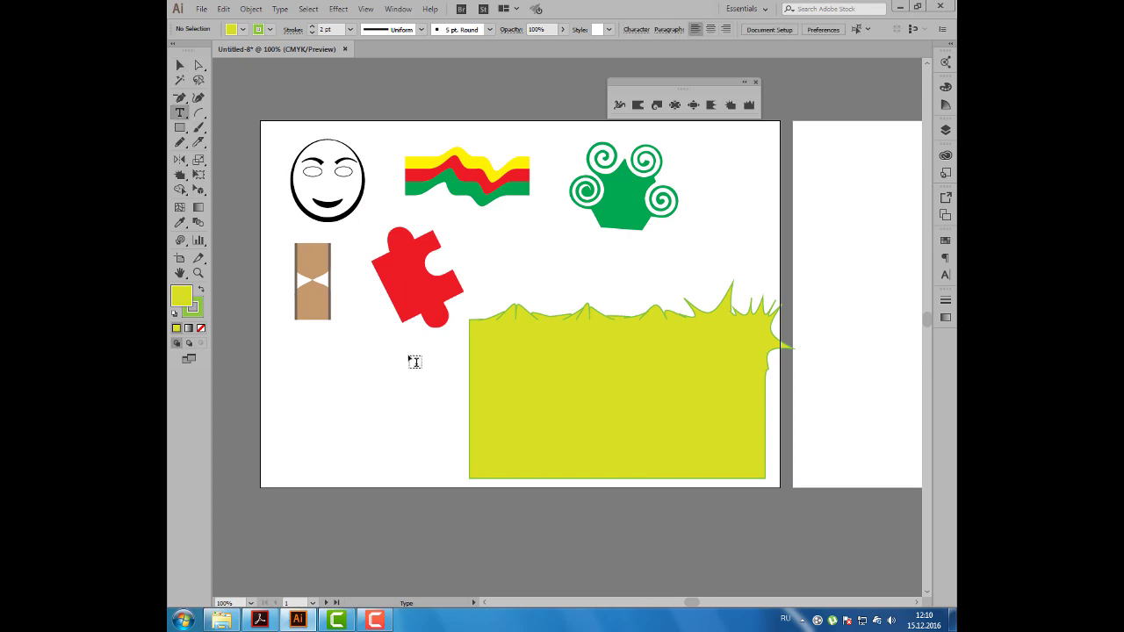
{"action": "left_click", "coordinate": [374, 399]}
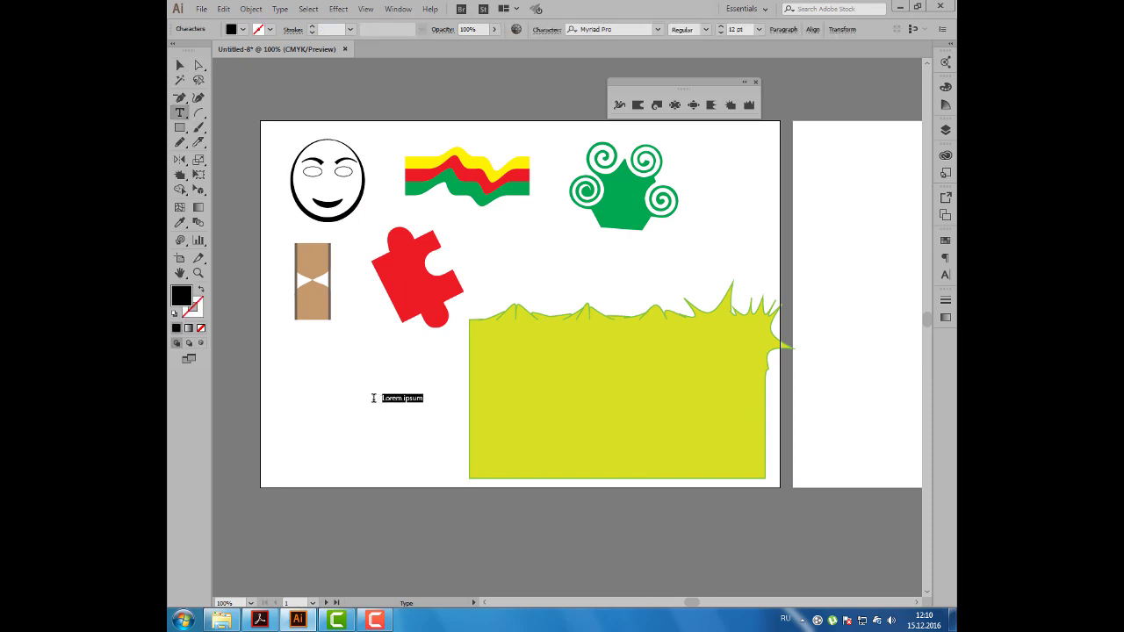
{"action": "type", "text": "3"}
{"action": "left_click", "coordinate": [180, 65]}
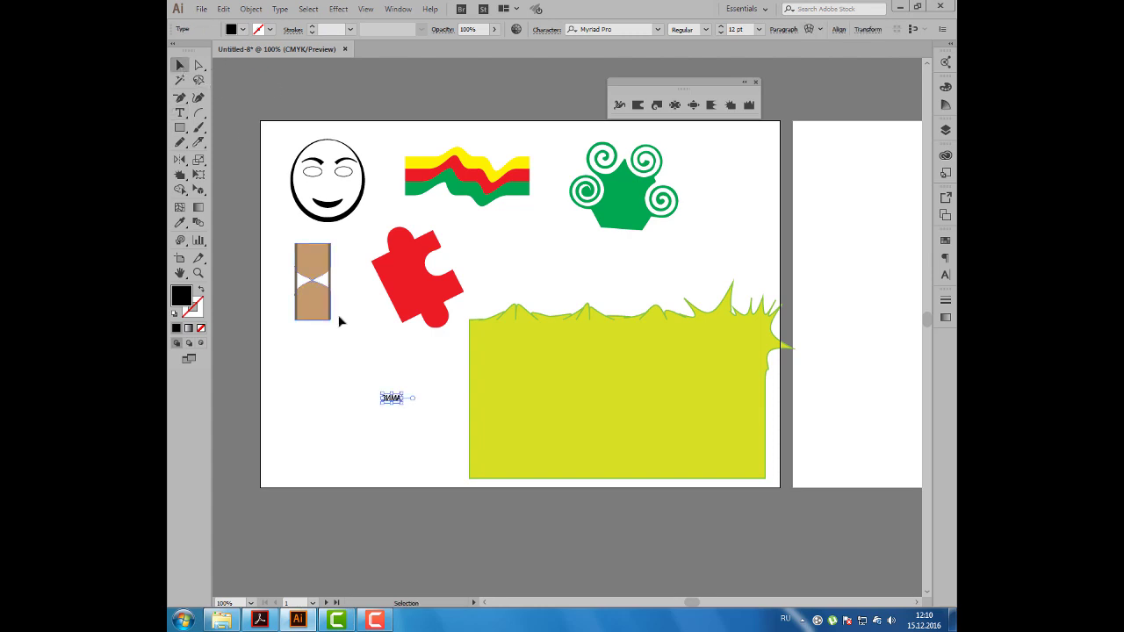
{"action": "left_click", "coordinate": [393, 399]}
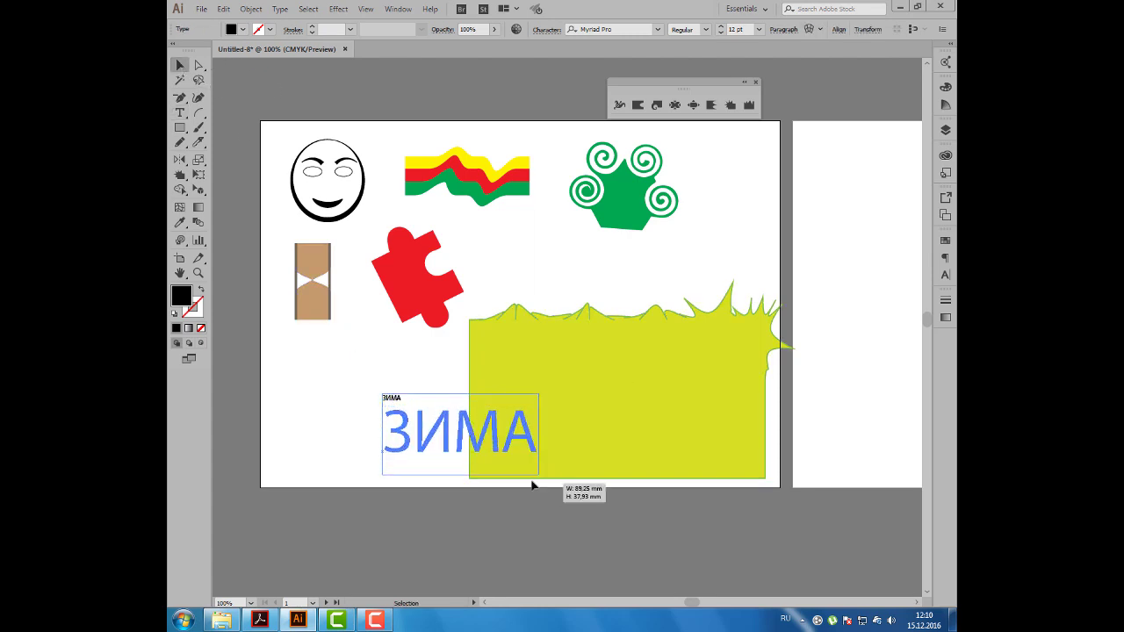
{"action": "left_click_drag", "start_coordinate": [400, 406], "coordinate": [534, 484]}
{"action": "left_click_drag", "start_coordinate": [480, 451], "coordinate": [474, 408]}
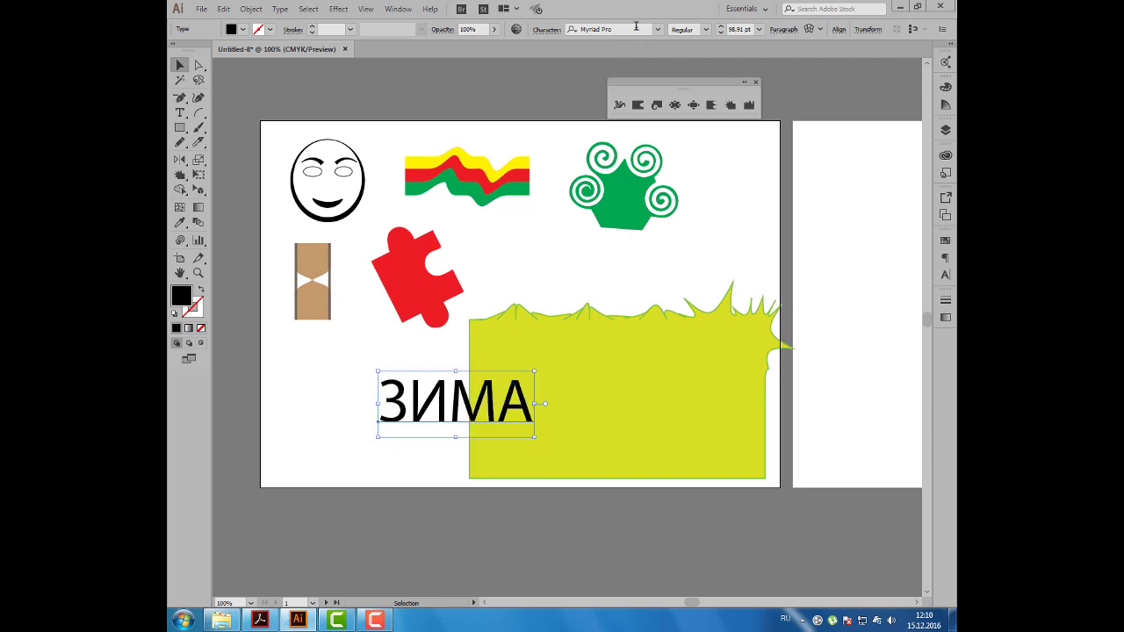
Style ЗИМА in Arial Black with a blue fill and white stroke.
{"action": "left_click", "coordinate": [636, 27]}
{"action": "type", "text": "ar"}
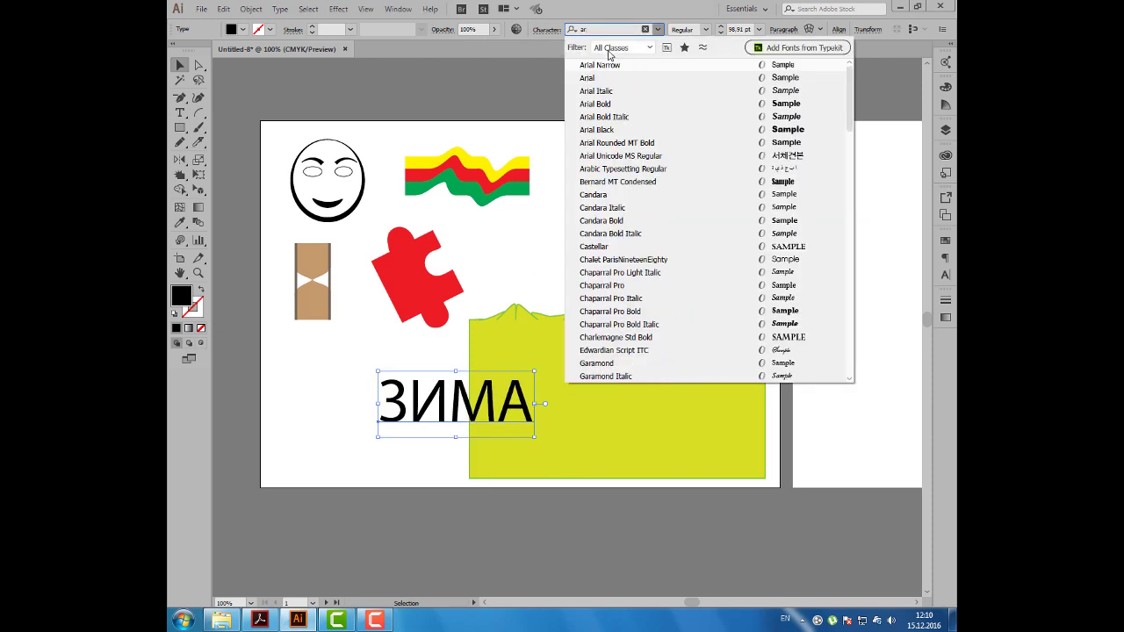
{"action": "key", "text": "Return"}
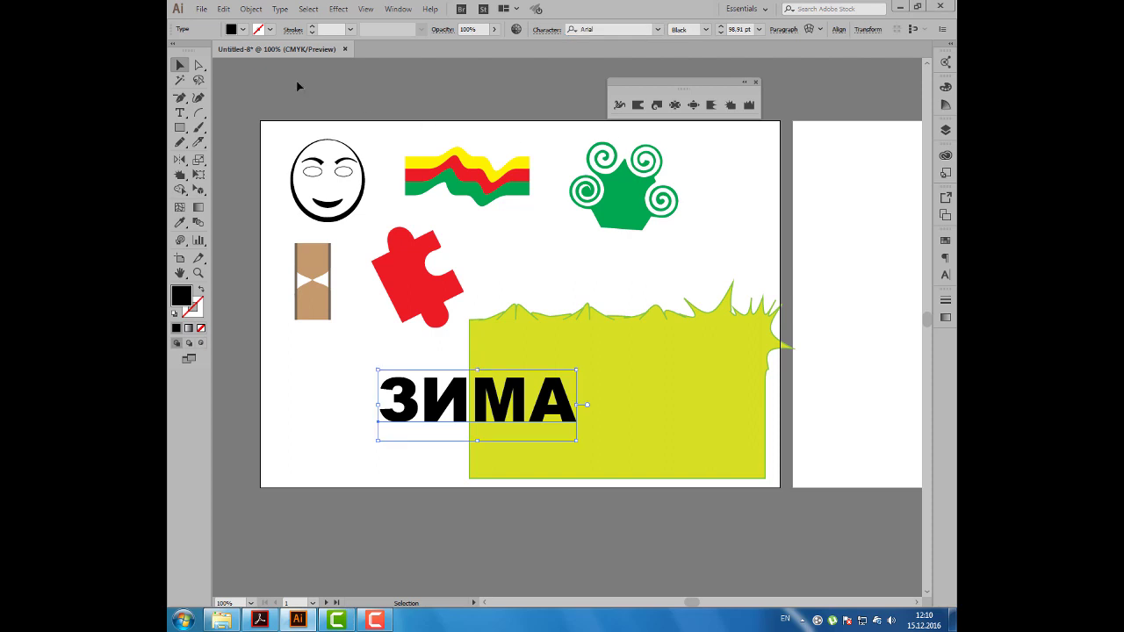
{"action": "left_click", "coordinate": [241, 30]}
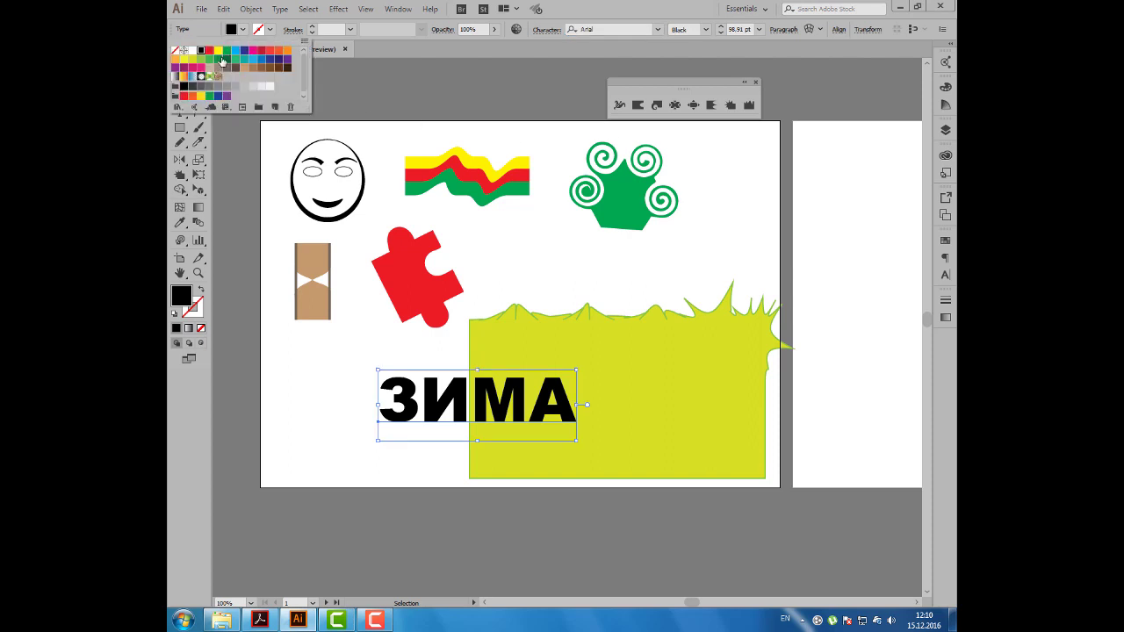
{"action": "left_click", "coordinate": [251, 61]}
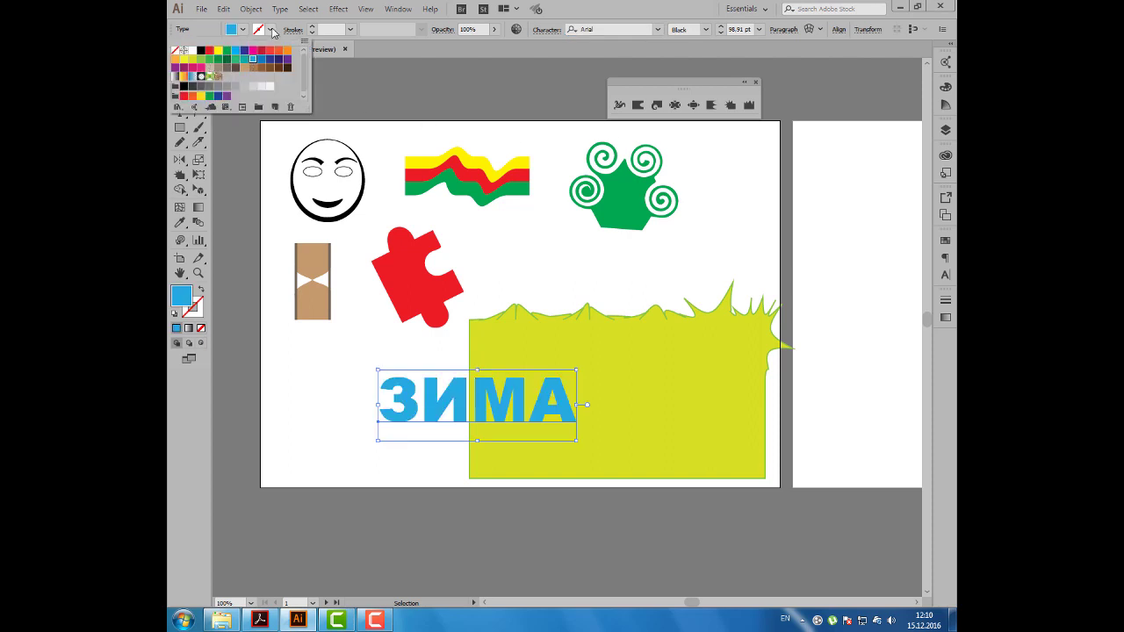
{"action": "left_click", "coordinate": [272, 32]}
{"action": "left_click", "coordinate": [194, 49]}
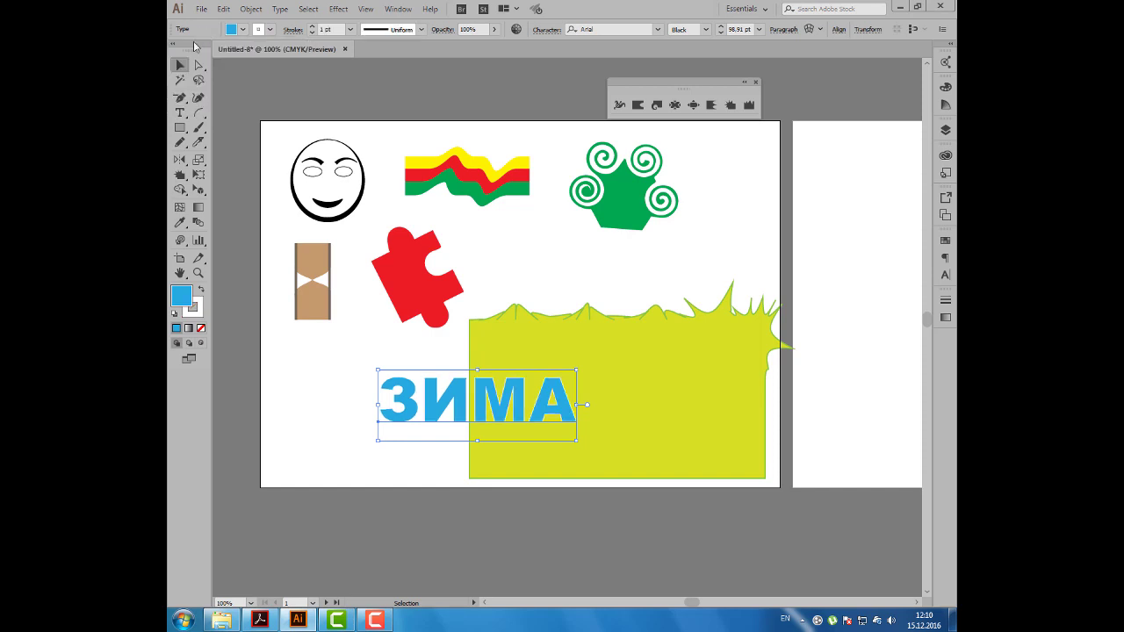
Move the ЗИМА text onto the yellow-green shape.
{"action": "left_click", "coordinate": [520, 404]}
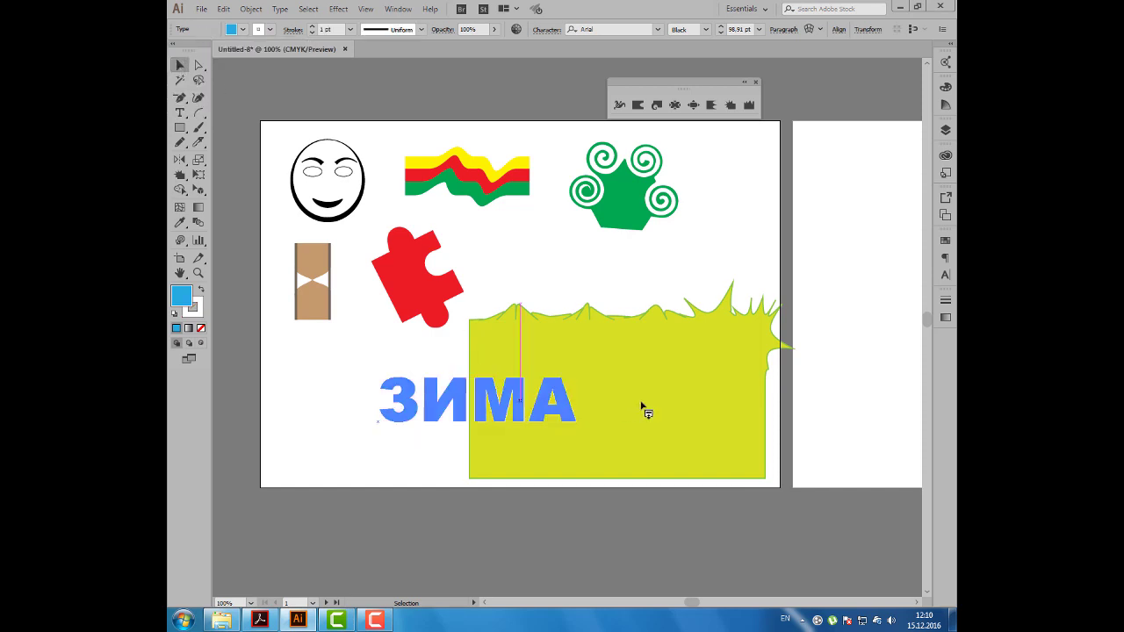
{"action": "left_click", "coordinate": [562, 400]}
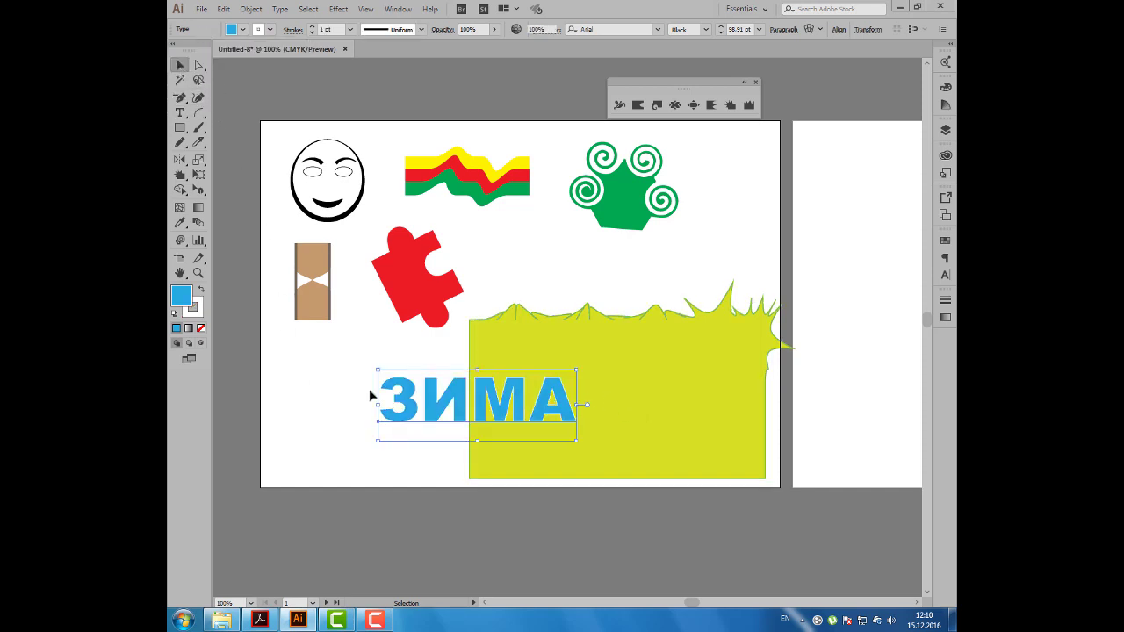
{"action": "left_click_drag", "start_coordinate": [401, 404], "coordinate": [542, 416]}
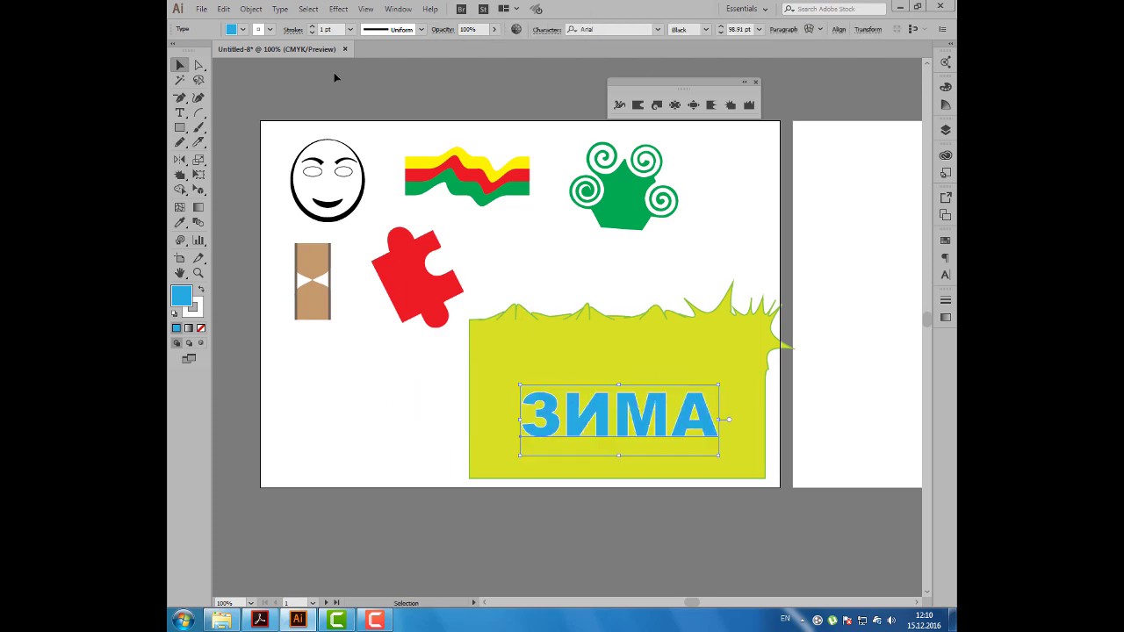
Convert ЗИМА to outlines and set the Crystallize brush to 15 mm.
{"action": "left_click", "coordinate": [279, 9]}
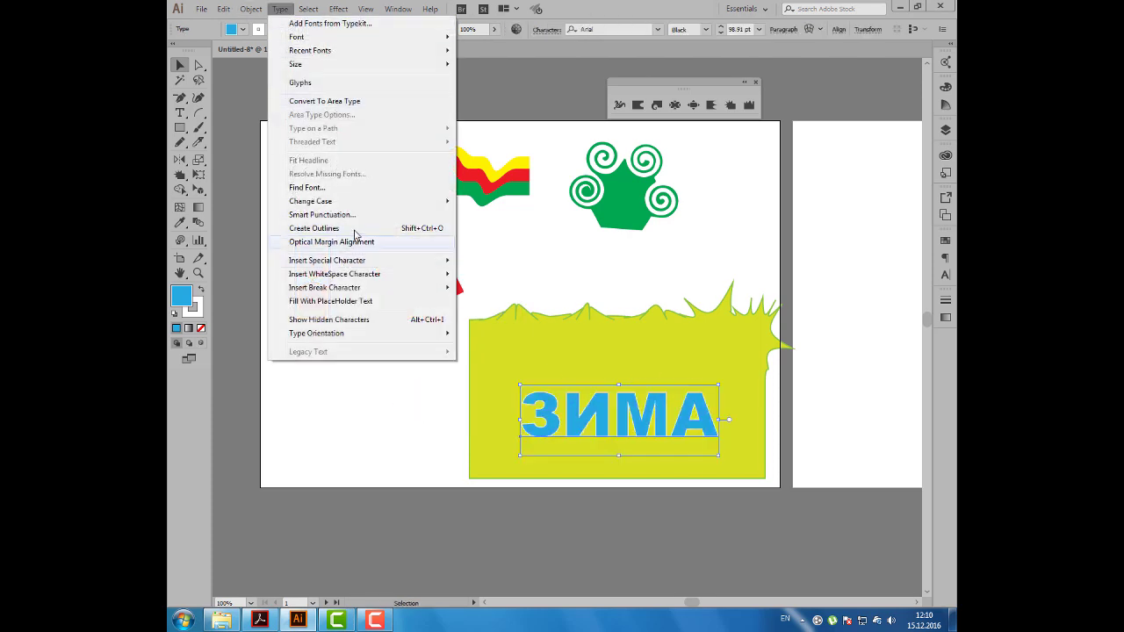
{"action": "left_click", "coordinate": [351, 229]}
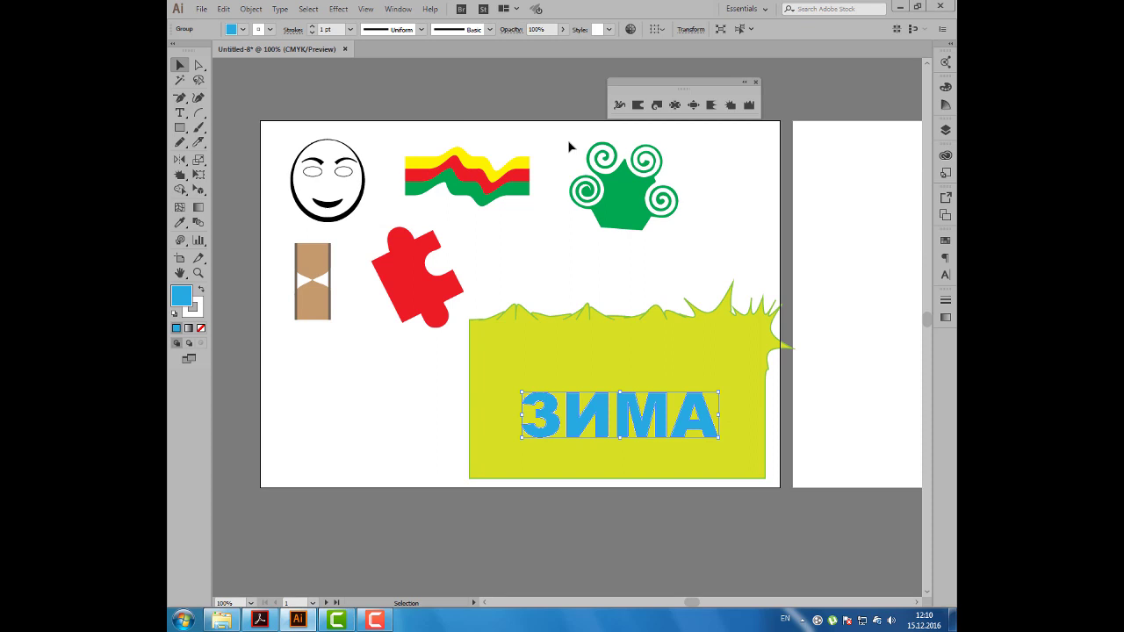
{"action": "left_click", "coordinate": [730, 104]}
{"action": "double_click", "coordinate": [731, 106]}
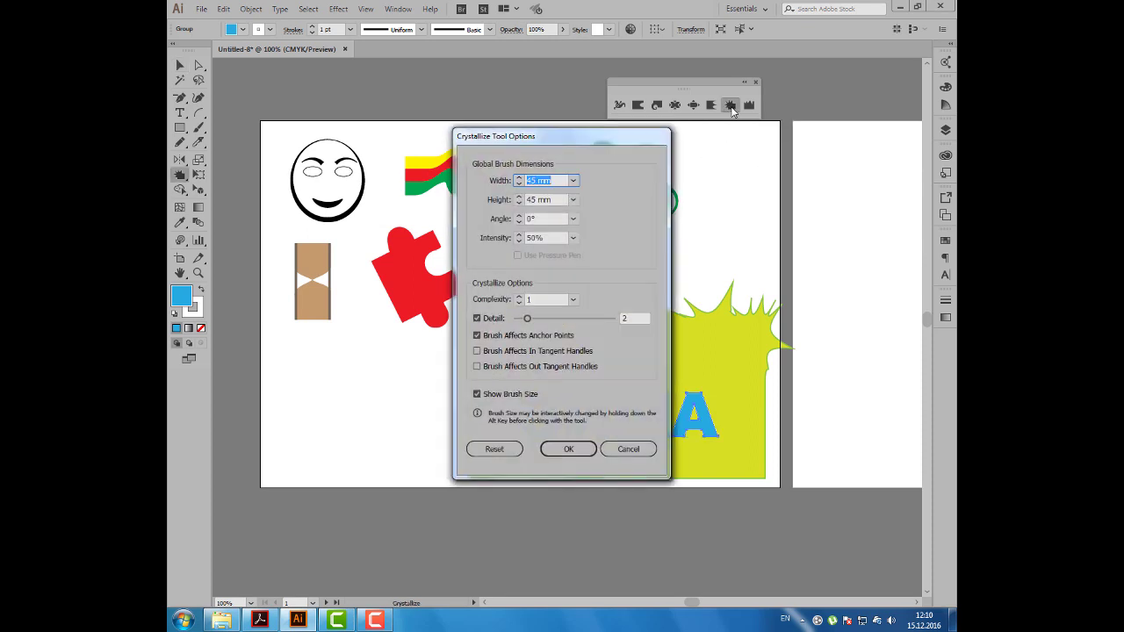
{"action": "key", "text": "Tab"}
{"action": "type", "text": "15"}
{"action": "key", "text": "Tab"}
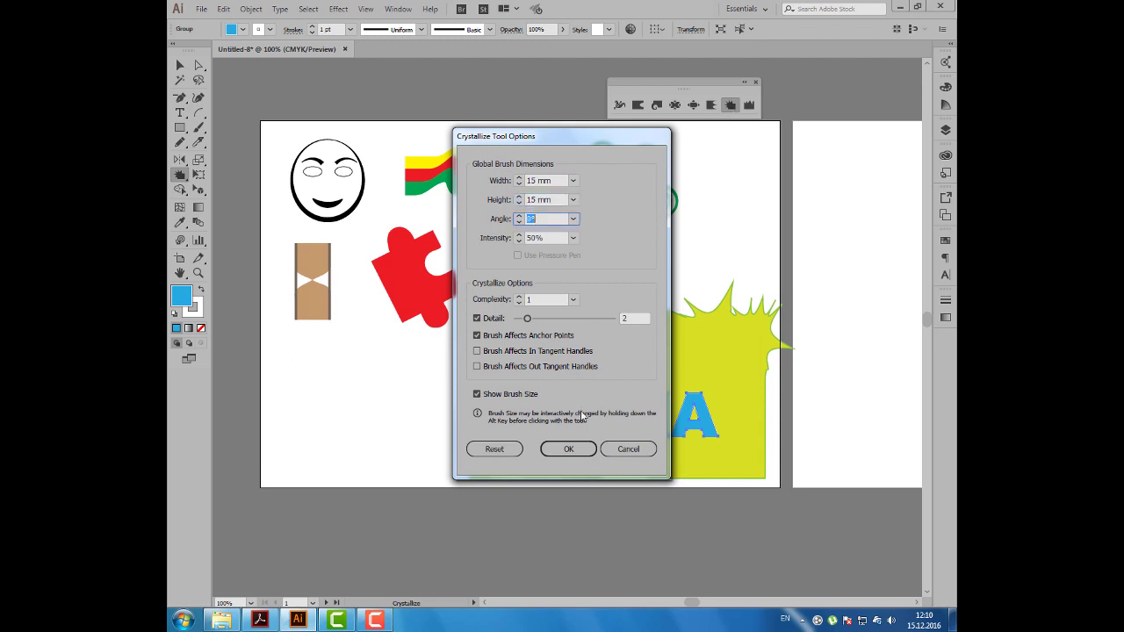
{"action": "left_click", "coordinate": [569, 450]}
Crystallize spikes onto the letters З, И and М, then zoom out and deselect.
{"action": "scroll", "coordinate": [618, 452], "scroll_direction": "up", "scroll_amount": 1}
{"action": "scroll", "coordinate": [617, 452], "scroll_direction": "up", "scroll_amount": 1}
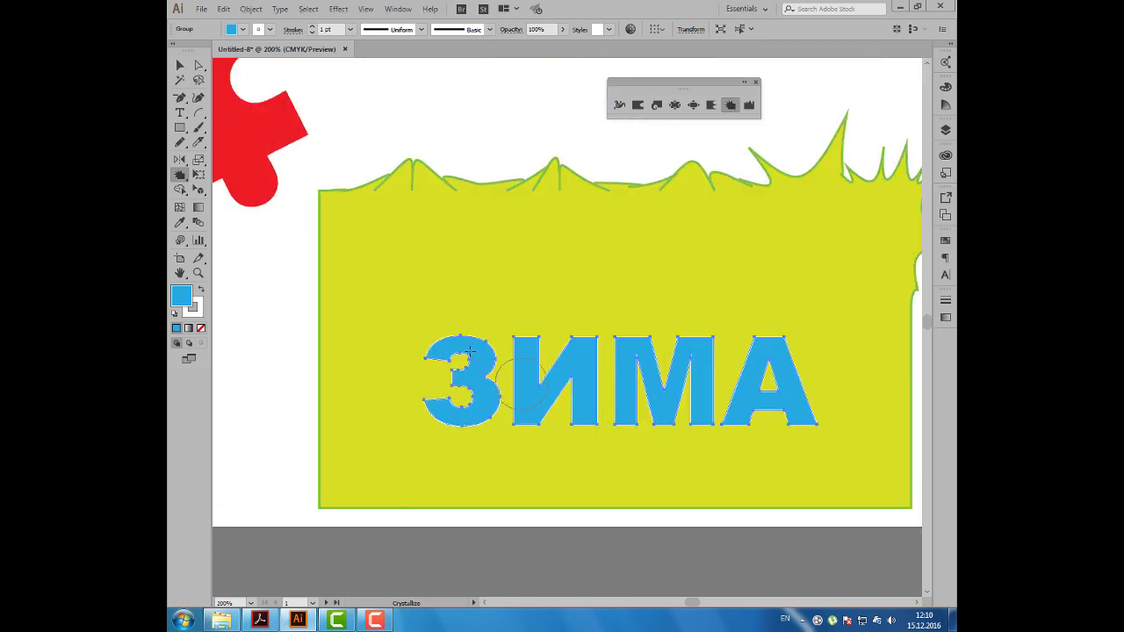
{"action": "left_click_drag", "start_coordinate": [460, 338], "coordinate": [451, 430]}
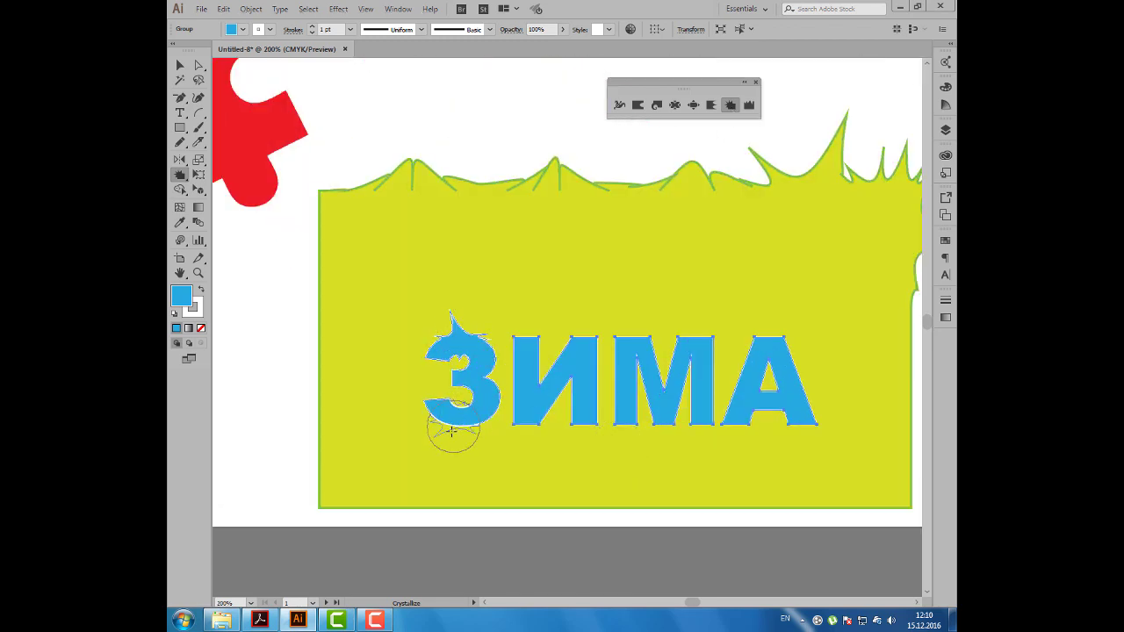
{"action": "left_click_drag", "start_coordinate": [527, 422], "coordinate": [588, 351]}
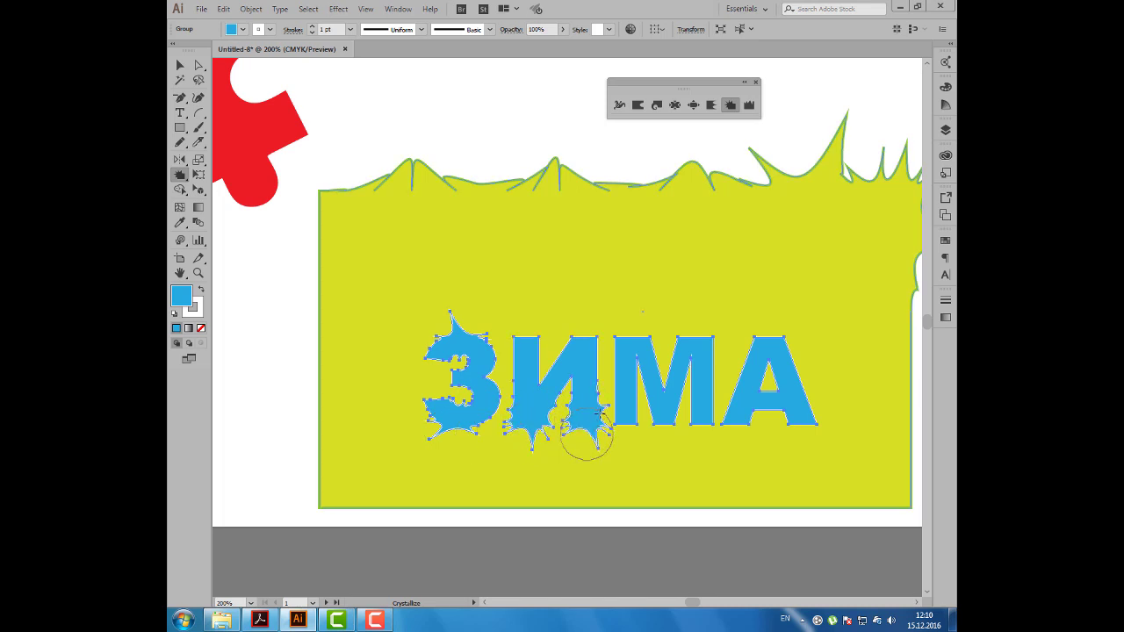
{"action": "left_click_drag", "start_coordinate": [588, 351], "coordinate": [529, 326]}
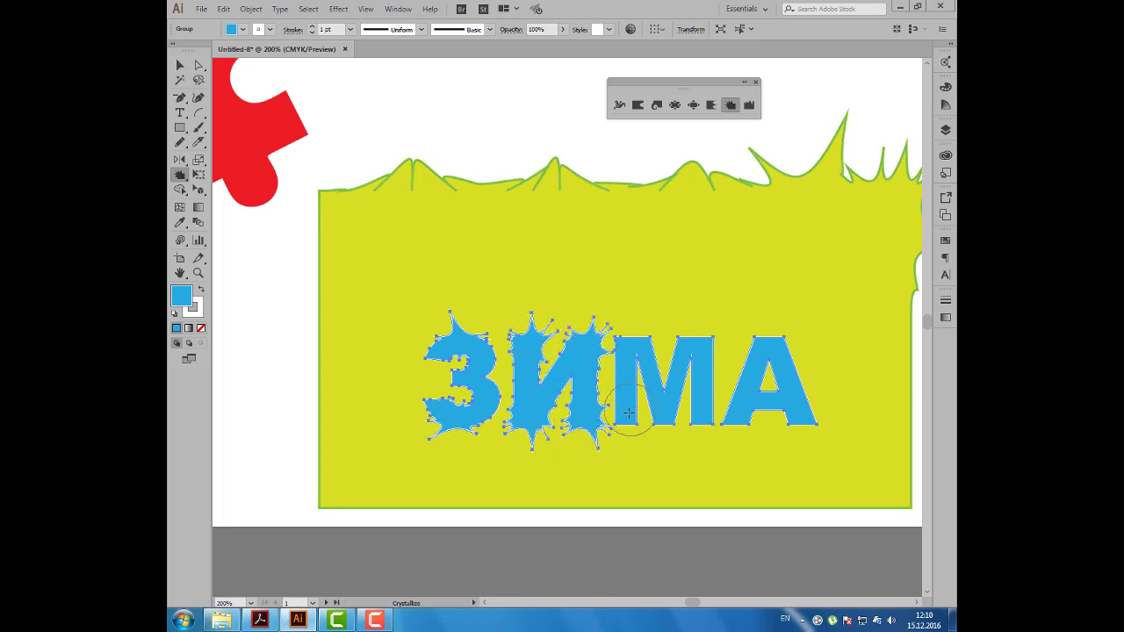
{"action": "mouse_move", "coordinate": [658, 416]}
{"action": "left_mouse_down"}
{"action": "mouse_move", "coordinate": [777, 341]}
{"action": "mouse_move", "coordinate": [790, 430]}
{"action": "left_mouse_up"}
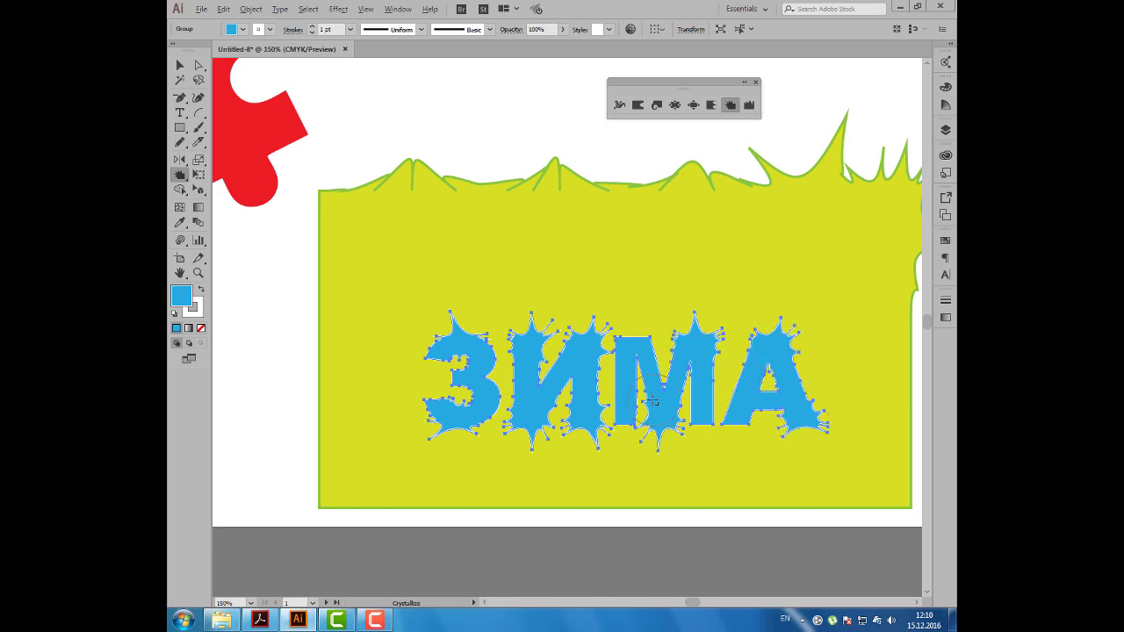
{"action": "key", "text": "ctrl+minus"}
{"action": "key", "text": "ctrl+minus"}
{"action": "key", "text": "v"}
{"action": "left_click", "coordinate": [797, 305]}
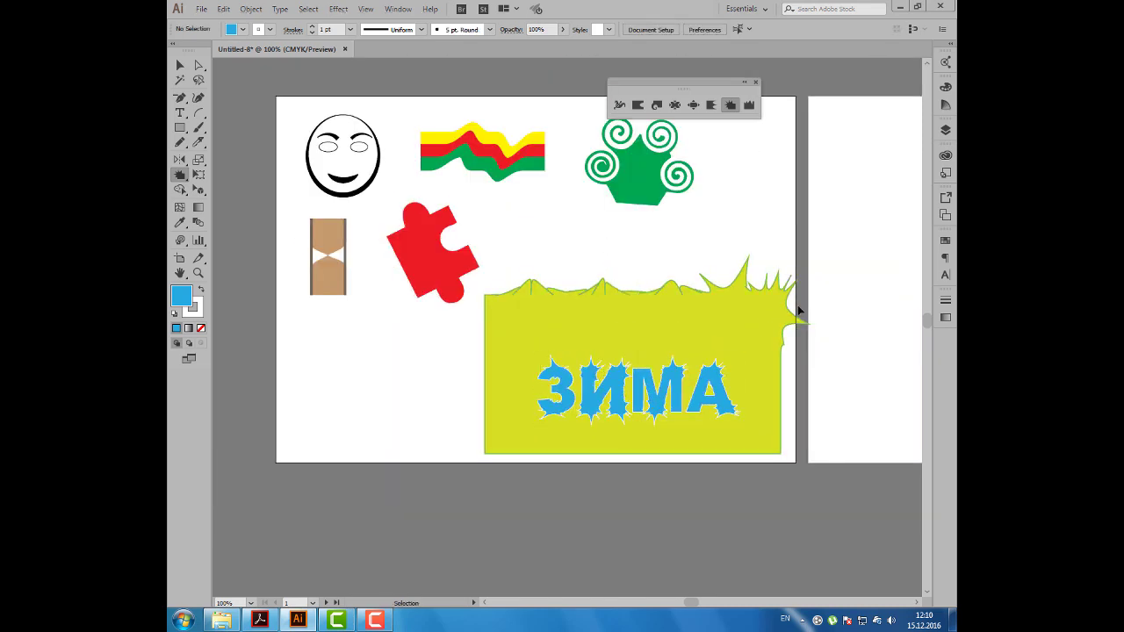
Wrinkle the left edge of the yellow-green shape.
{"action": "left_click", "coordinate": [748, 312], "text": "ctrl"}
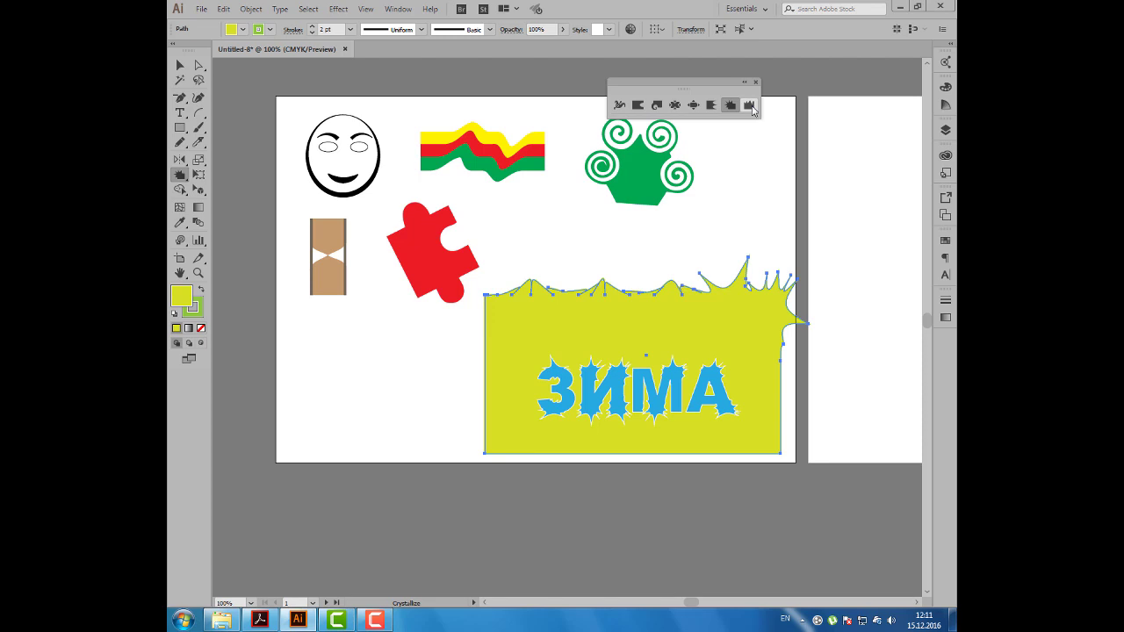
{"action": "left_click", "coordinate": [750, 106]}
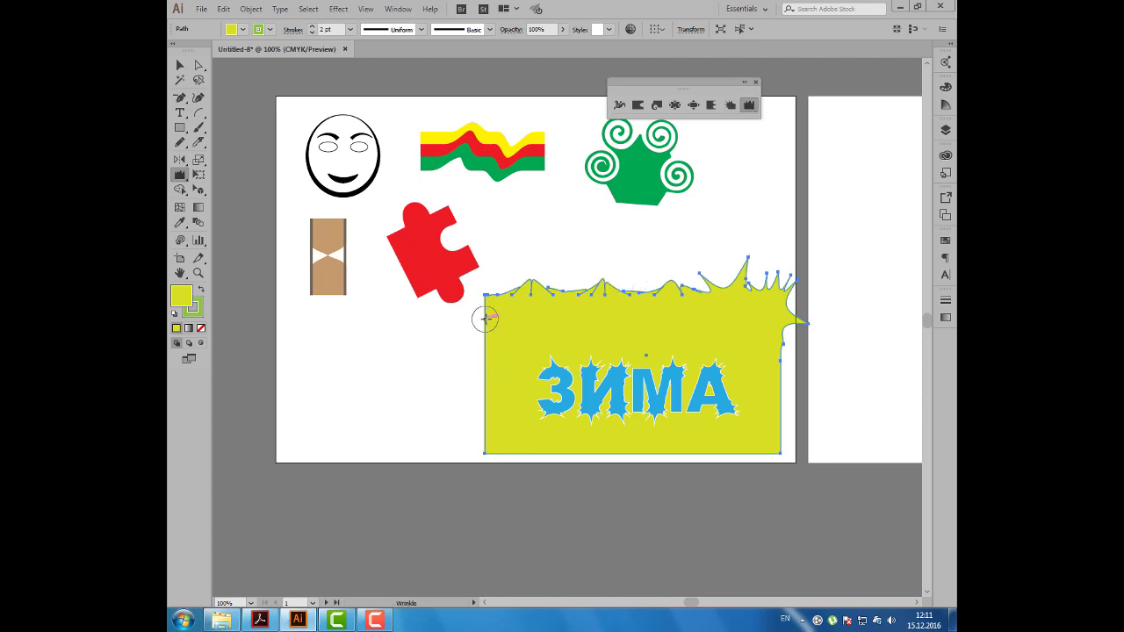
{"action": "left_click_drag", "start_coordinate": [486, 314], "coordinate": [485, 443]}
{"action": "left_click", "coordinate": [607, 362]}
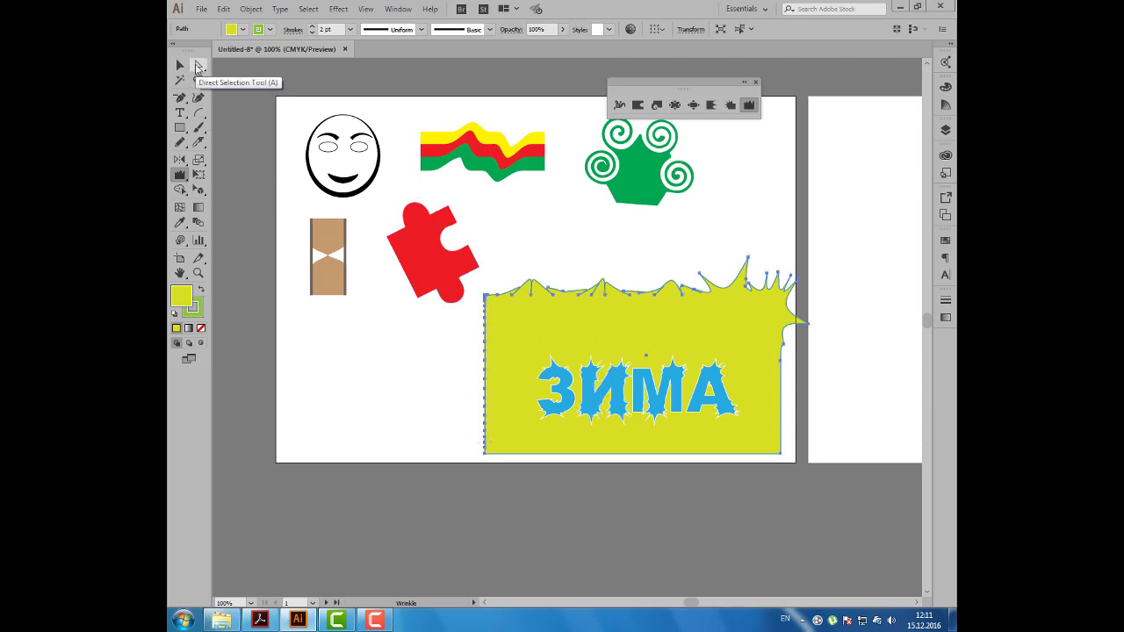
Pull two left-edge anchor points outward to the left into sharp points.
{"action": "left_click", "coordinate": [197, 68]}
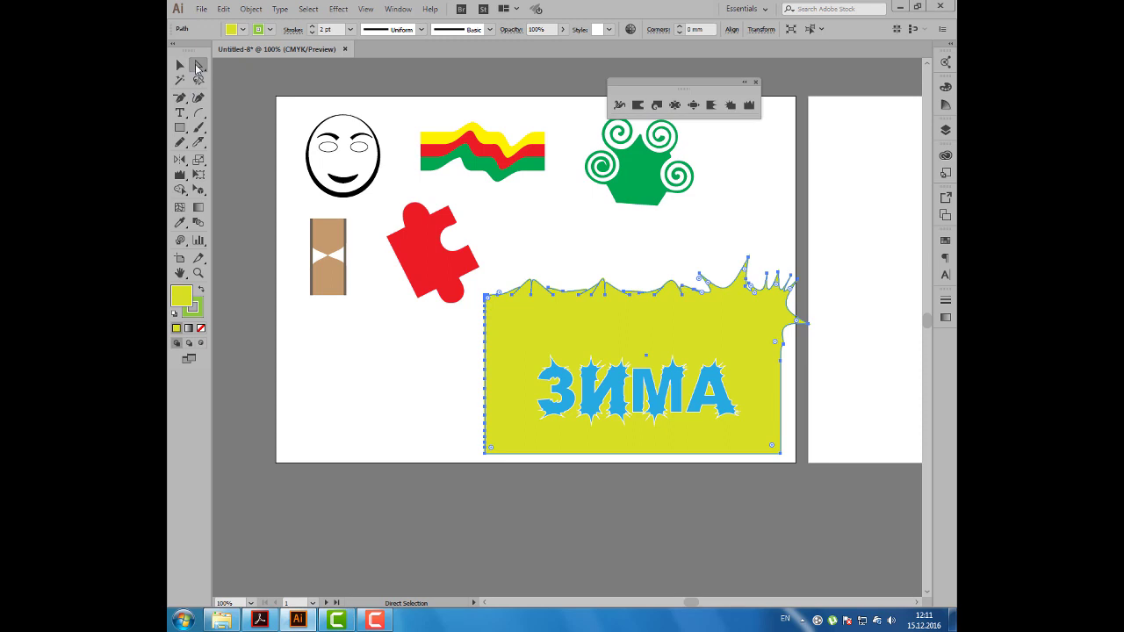
{"action": "left_click", "coordinate": [485, 324]}
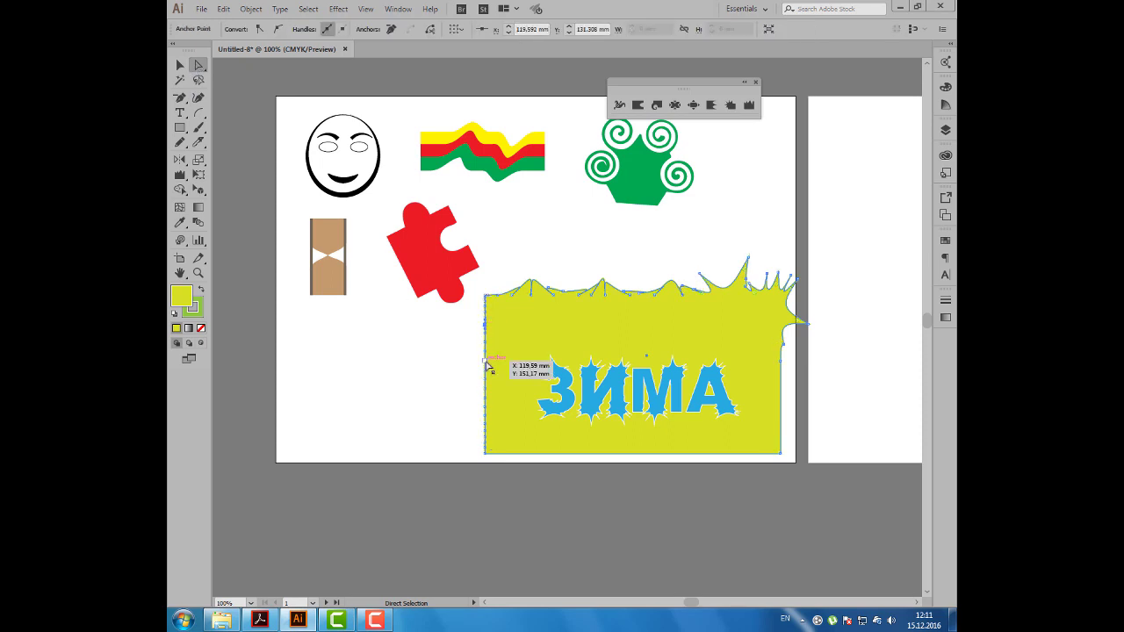
{"action": "left_click", "coordinate": [485, 361], "text": "shift"}
{"action": "left_click_drag", "start_coordinate": [486, 361], "coordinate": [467, 358]}
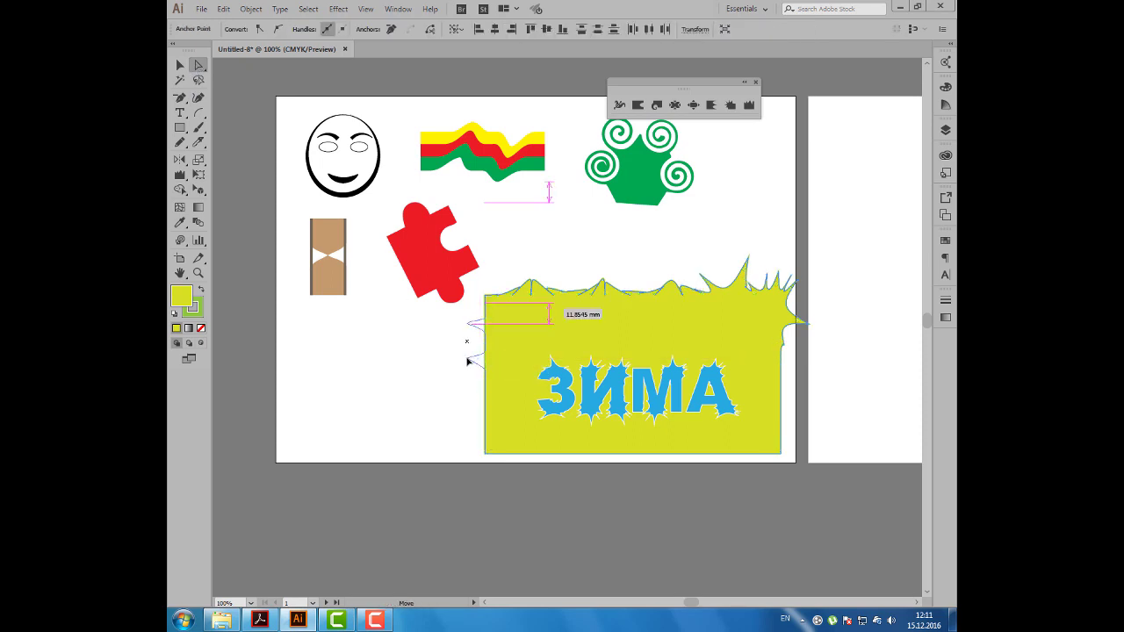